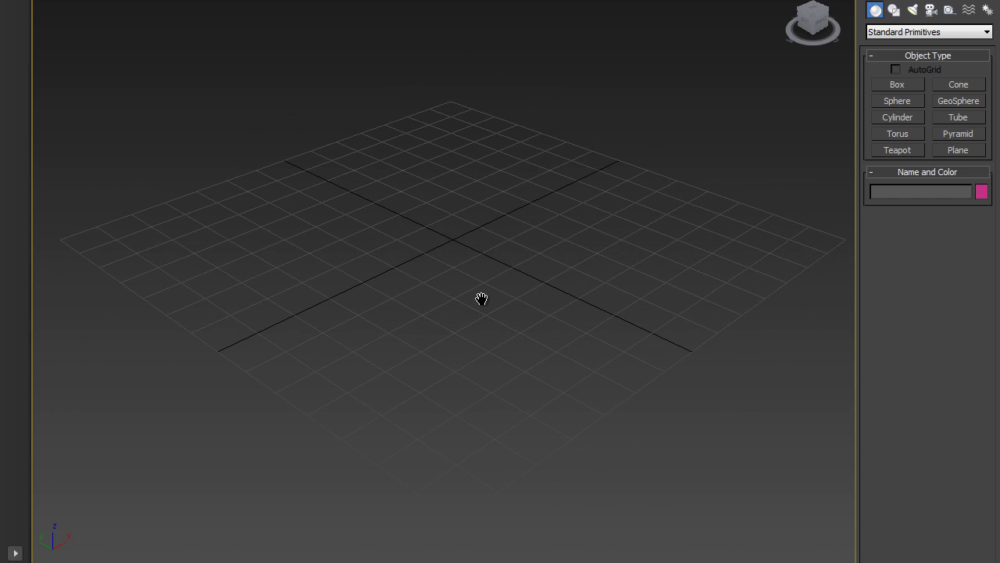
- Open tutorialsword.max and examine the finished sword model from a perspective angle
middle_click_drag(481, 274, 482, 279)
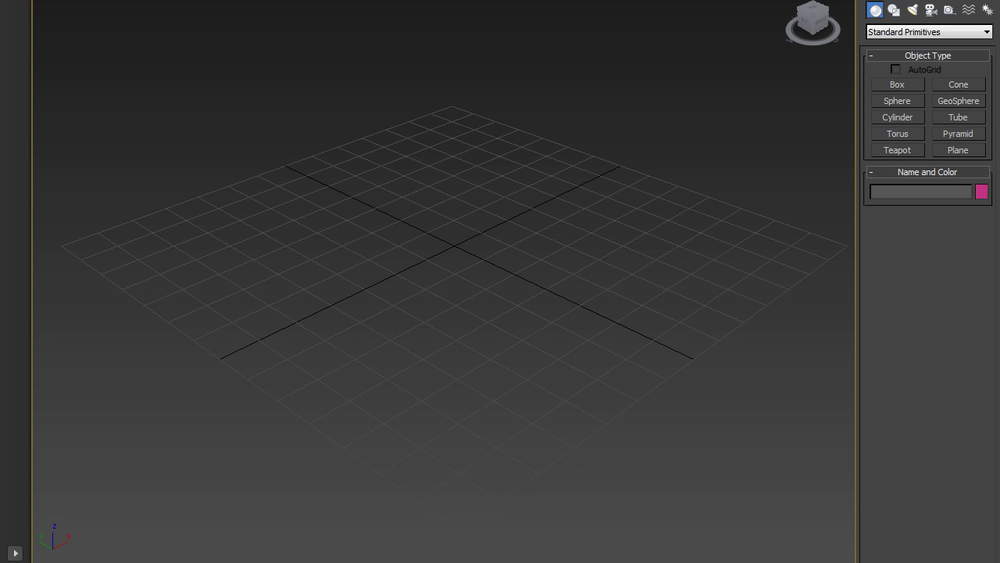
key("alt+f")
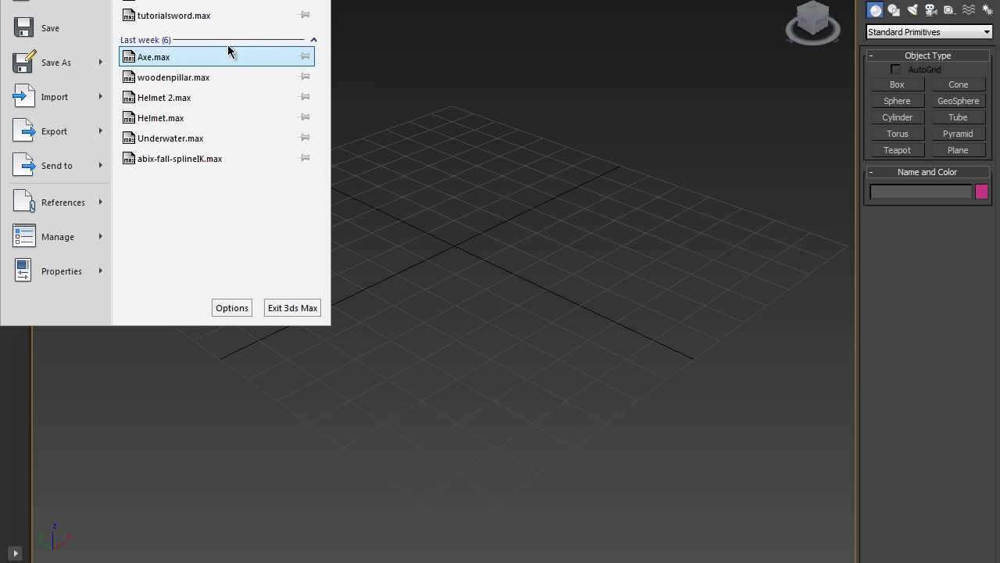
left_click(247, 17)
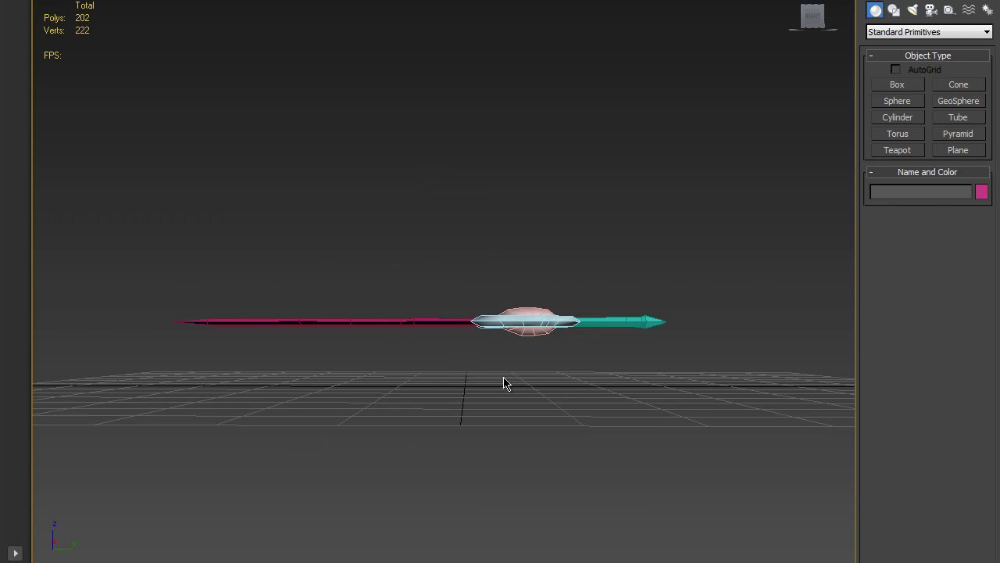
middle_click_drag(440, 347, 720, 365, "alt")
scroll(551, 370, "up", 3)
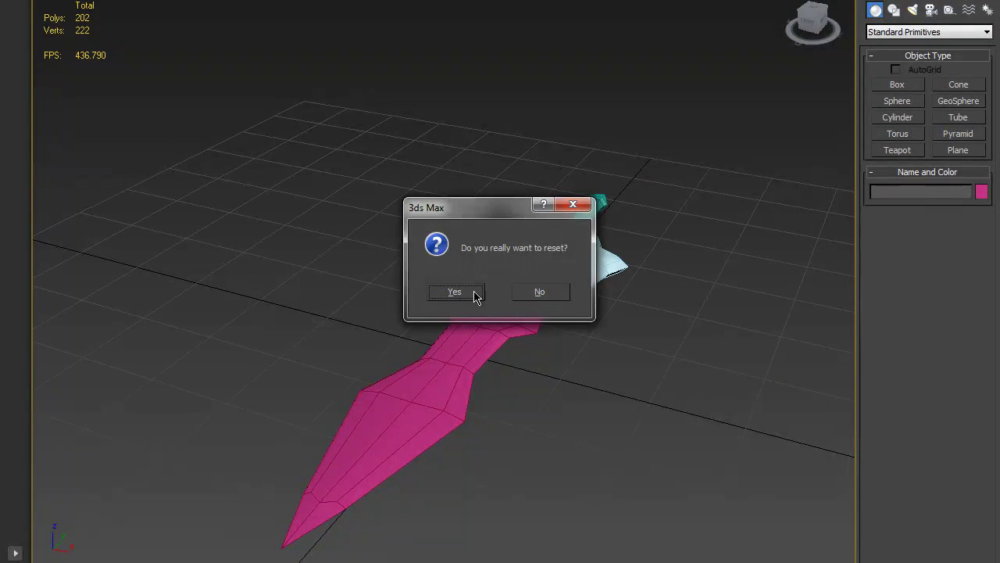
- Reset the scene and create a plane about 69.6 long and 119.1 wide on the grid, with 1 length and 1 width segment
left_click(474, 293)
key("alt+w")
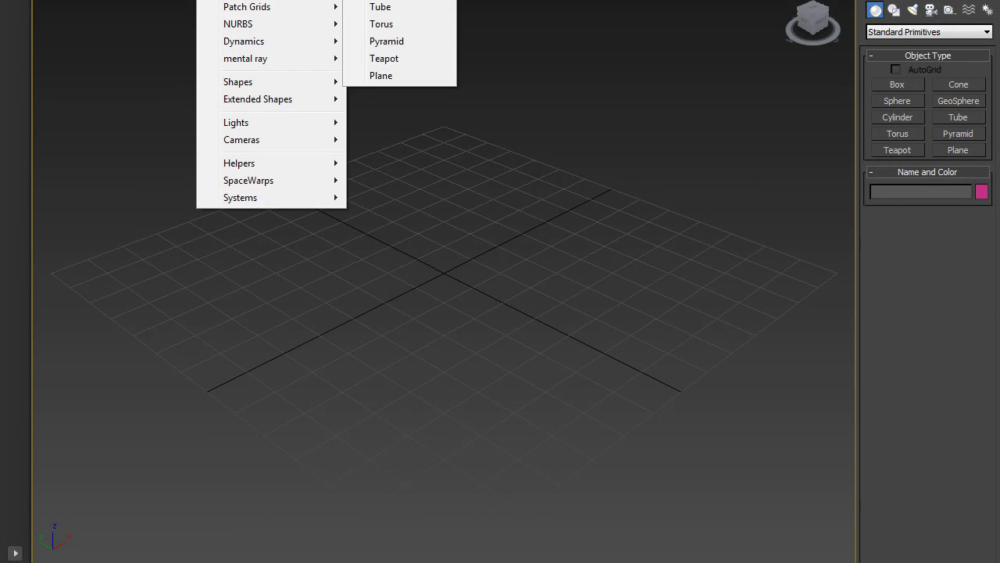
left_click(375, 77)
left_click_drag(172, 323, 713, 249)
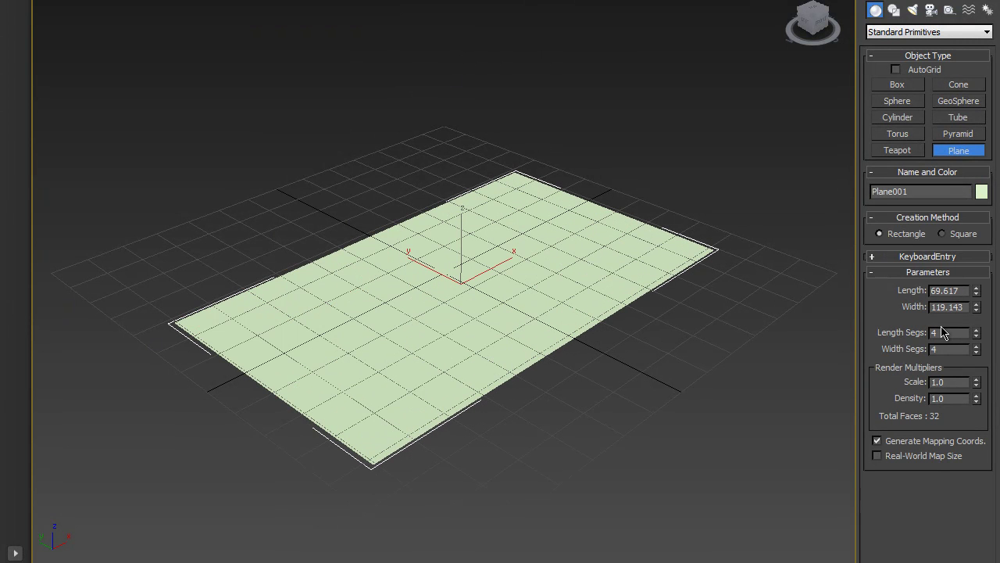
double_click(940, 349)
type("1")
middle_click_drag(505, 189, 503, 198)
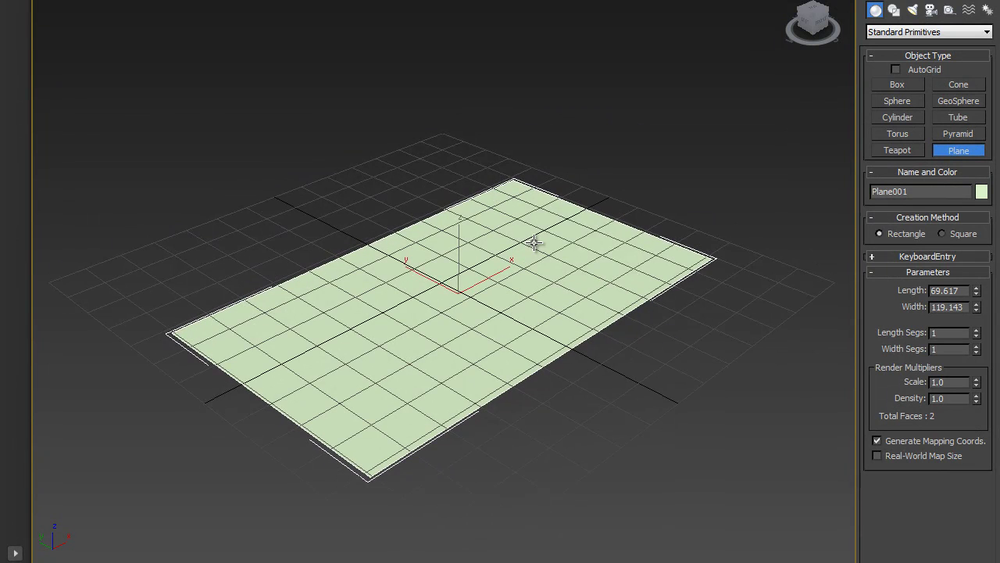
middle_click_drag(536, 245, 520, 230)
- Move the plane slightly along Y and assign the first default material from the Material Editor to it
key("m")
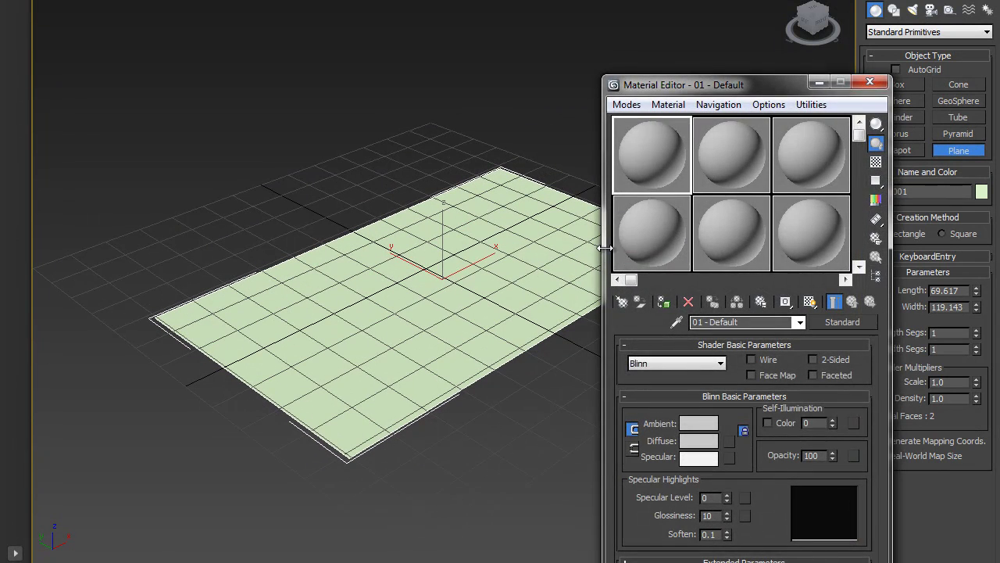
key("w")
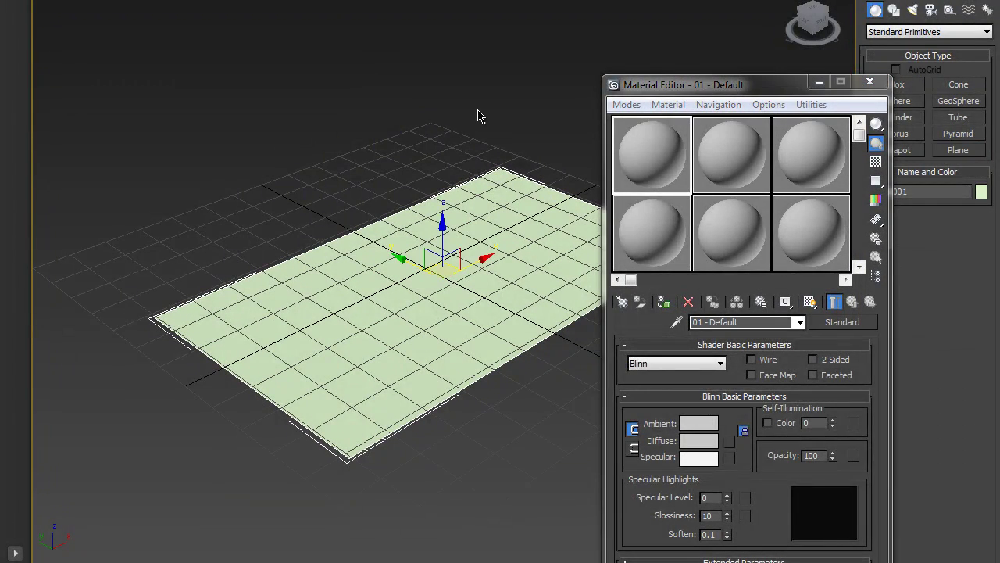
left_click_drag(400, 263, 378, 250)
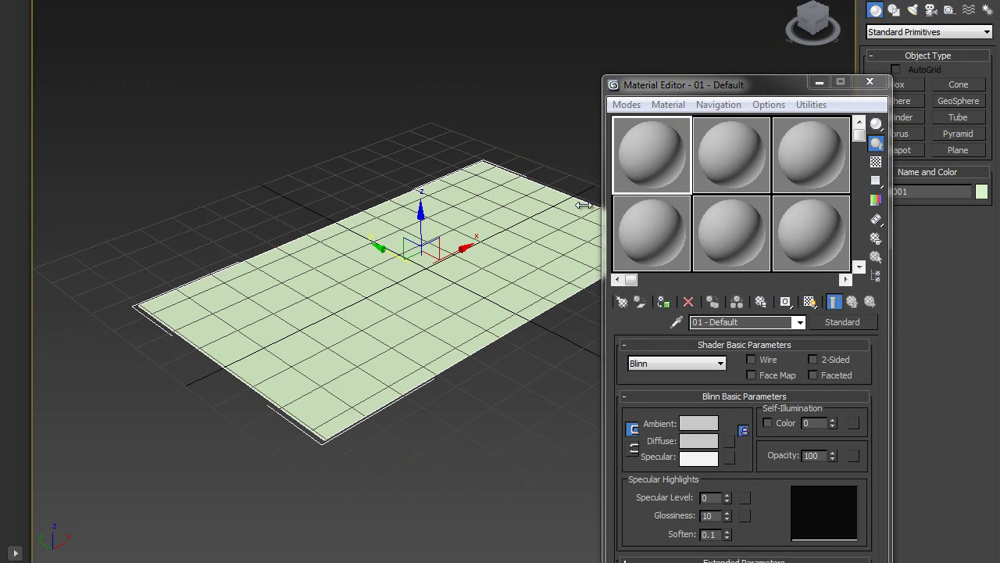
left_click_drag(625, 176, 529, 249)
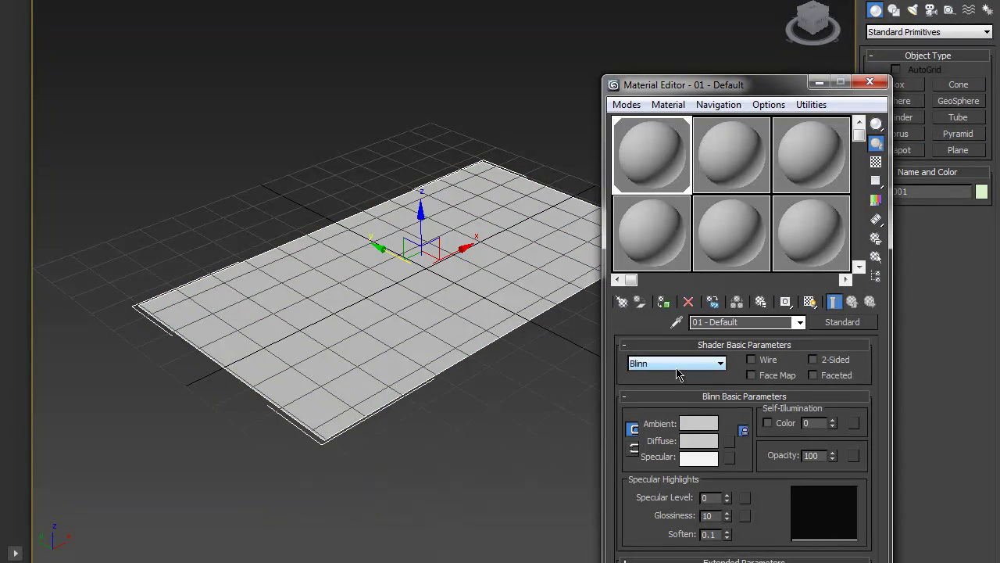
- Load the bitmap Wep.png from G:\2D dizajn\conc as the material's diffuse color map
left_click(730, 442)
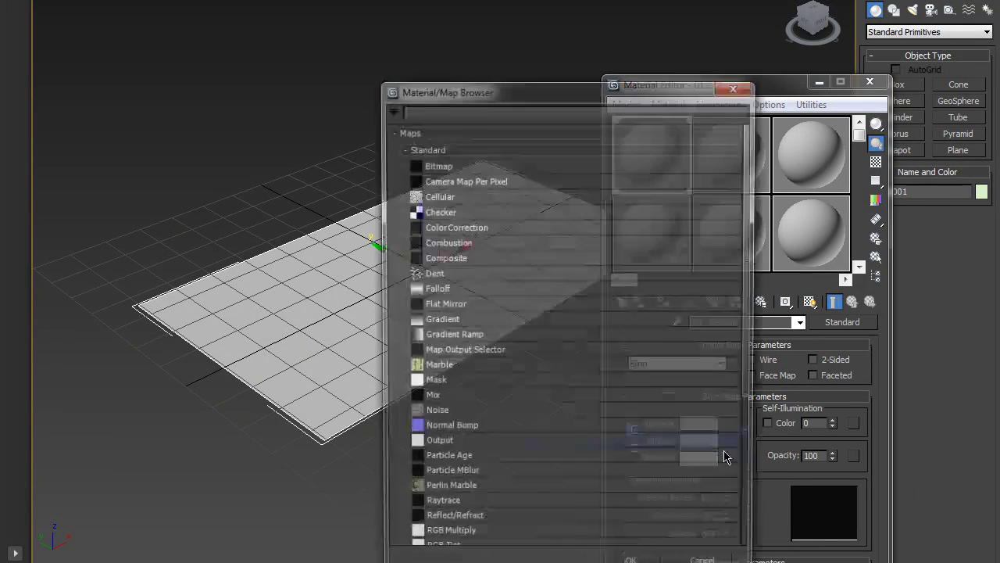
double_click(443, 165)
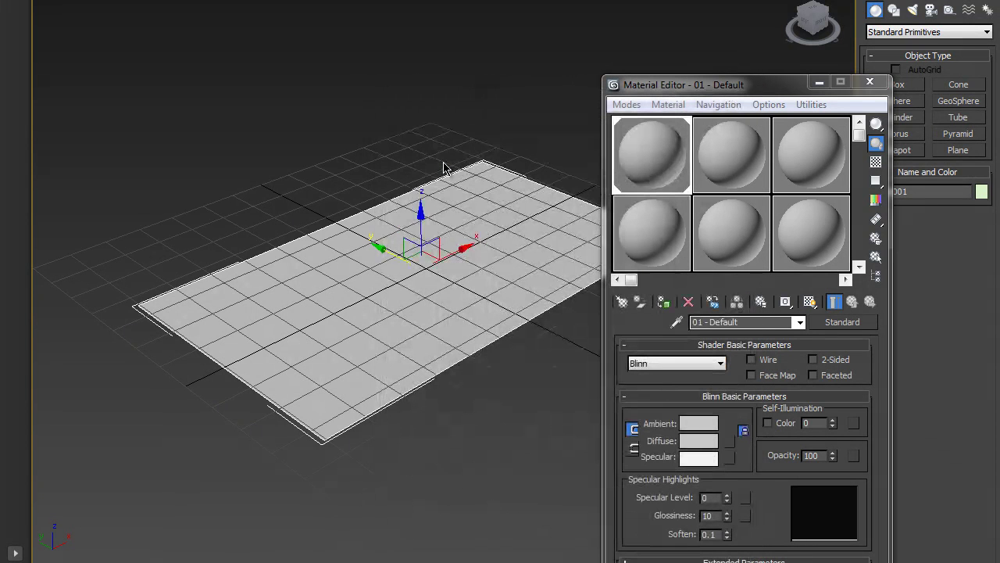
left_click(352, 0)
left_click(352, 0)
left_click(352, 0)
left_click(352, 0)
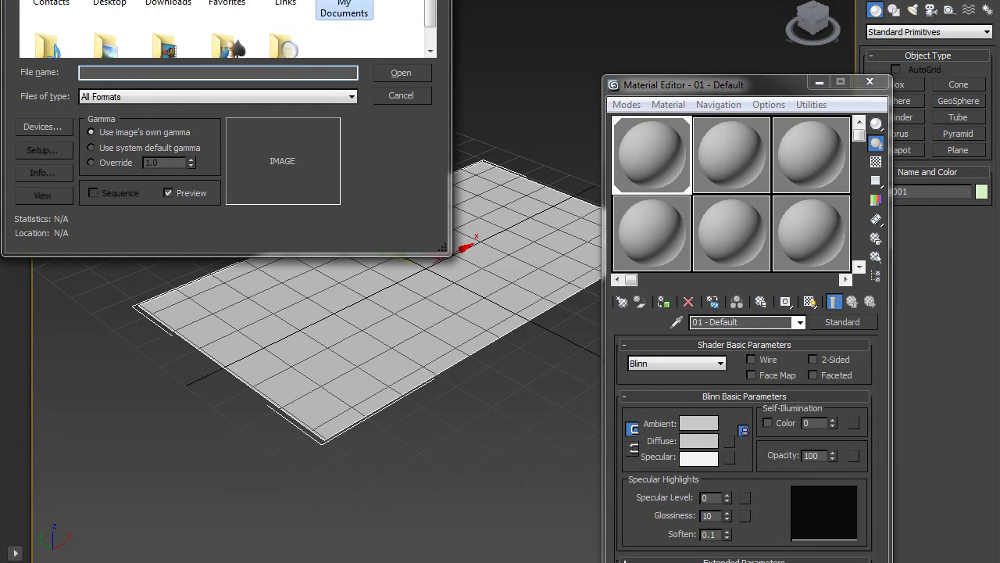
mouse_move(430, 6)
left_mouse_down()
mouse_move(431, 21)
mouse_move(431, 11)
left_mouse_up()
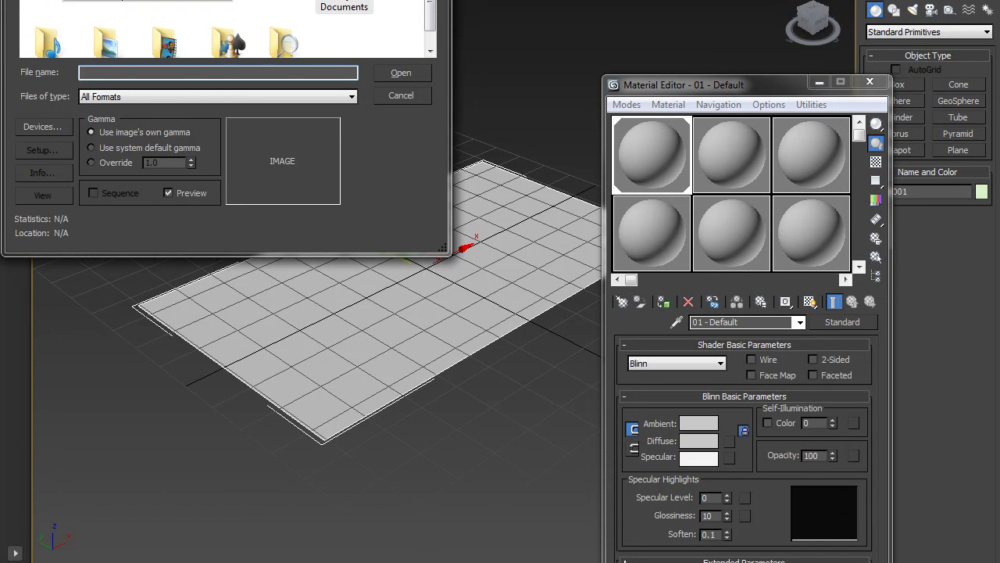
left_click(222, 0)
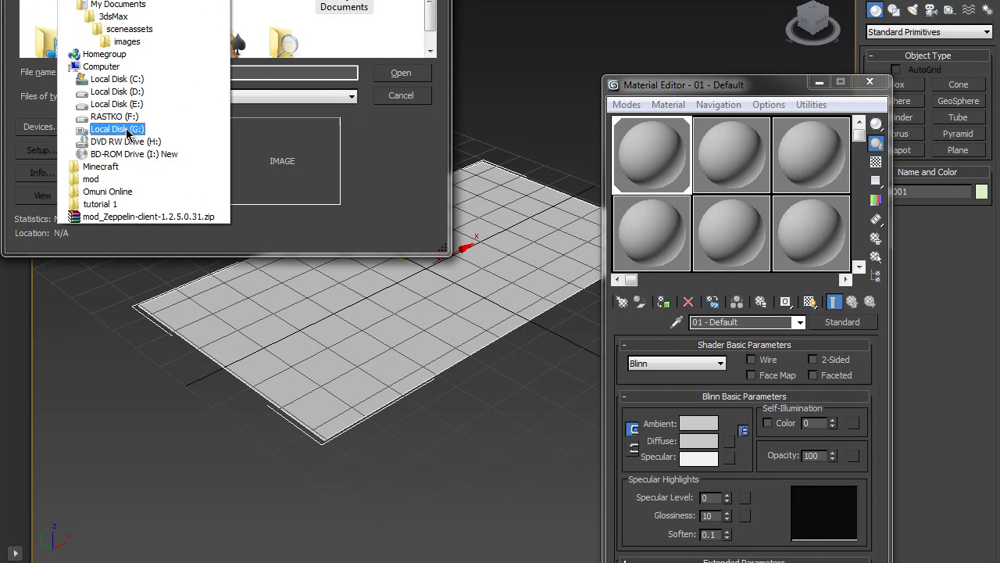
left_click(117, 129)
double_click(69, 14)
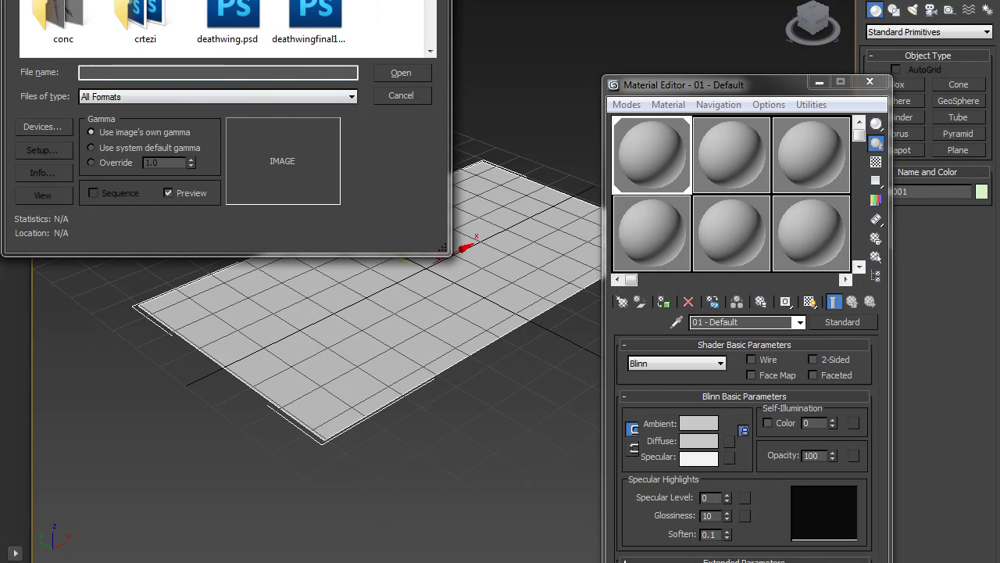
double_click(69, 14)
left_click(145, 20)
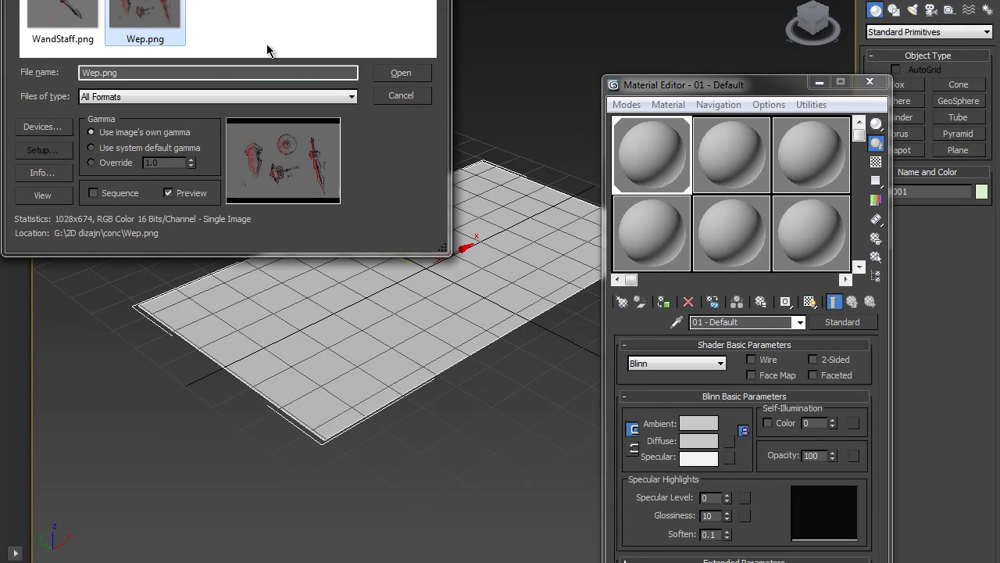
left_click(378, 73)
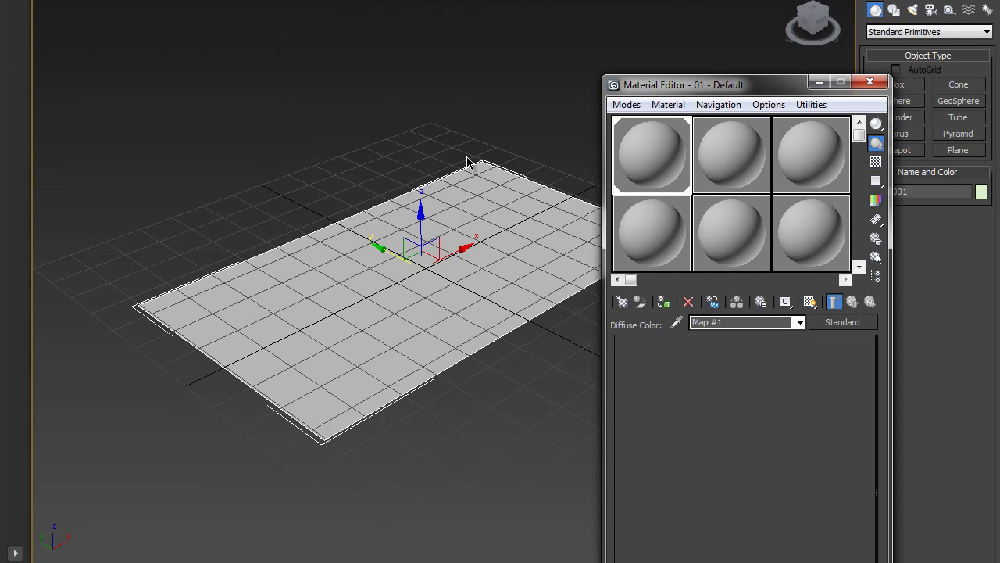
- Display the bitmap on the plane in the viewport, scale the plane to suit the sketches' proportions, and close the Material Editor
left_click(835, 302)
middle_click_drag(480, 257, 397, 314, "alt")
key("r")
middle_click_drag(391, 358, 393, 373, "alt")
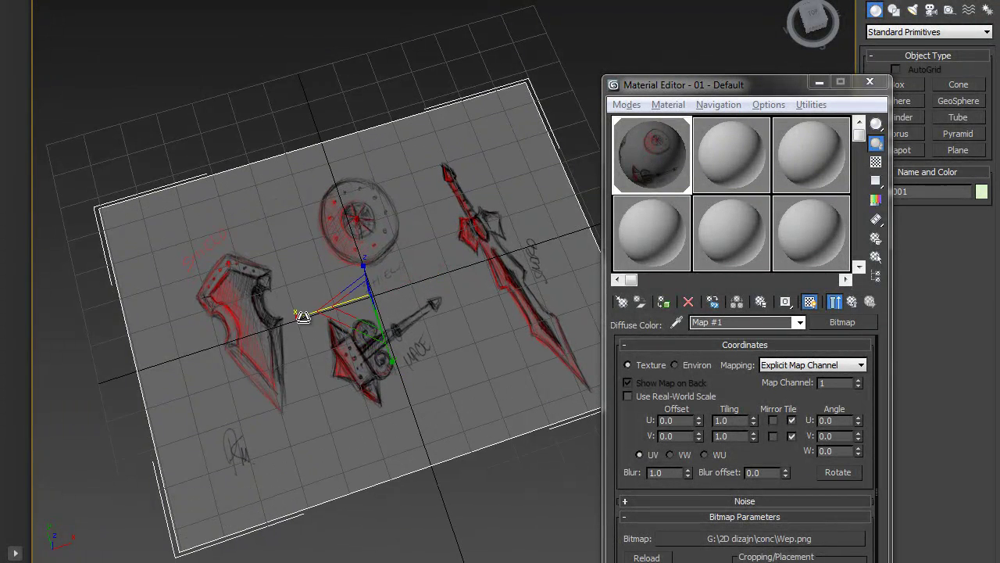
left_click(869, 82)
- Switch to a maximized, shaded Top view and inspect the weapon sketches on the plane
key("alt+w")
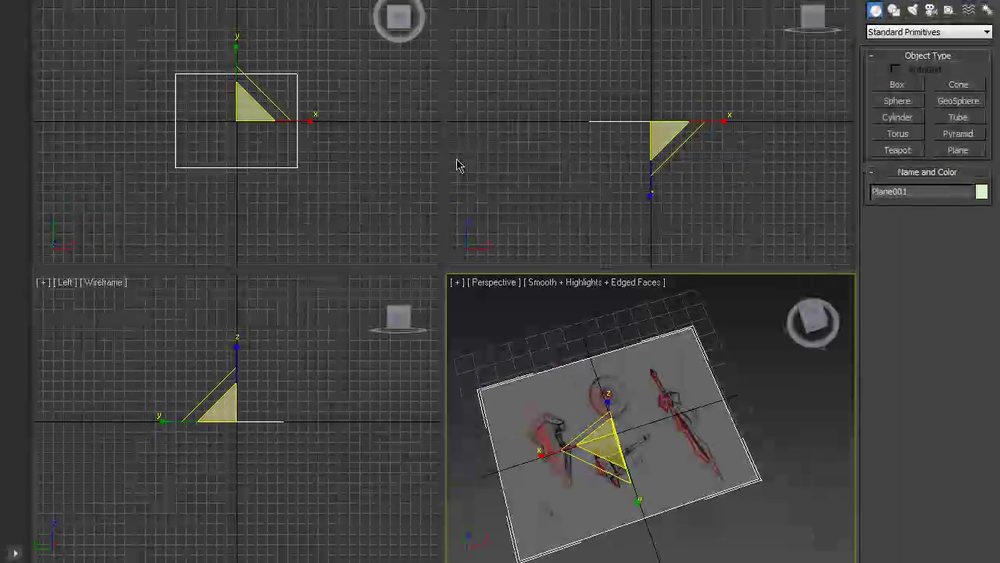
left_click(243, 114)
key("F3")
key("alt+w")
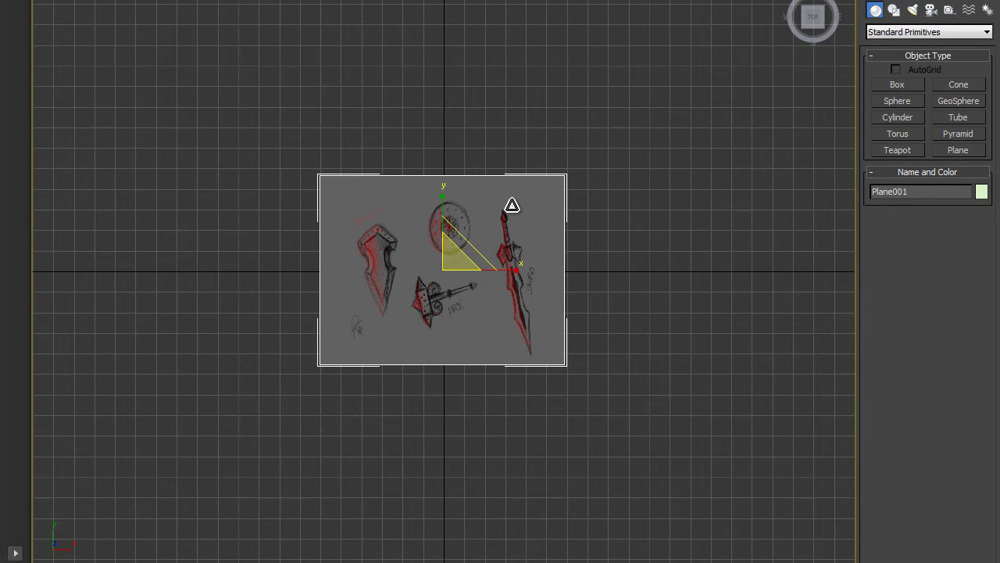
scroll(512, 205, "up", 6)
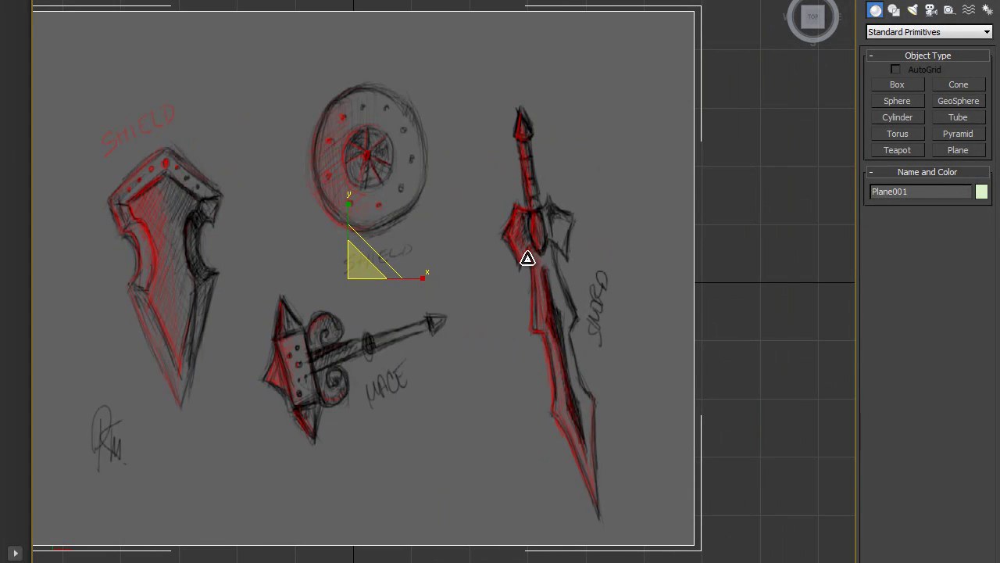
scroll(532, 258, "down", 3)
scroll(535, 262, "up", 3)
scroll(539, 268, "down", 3)
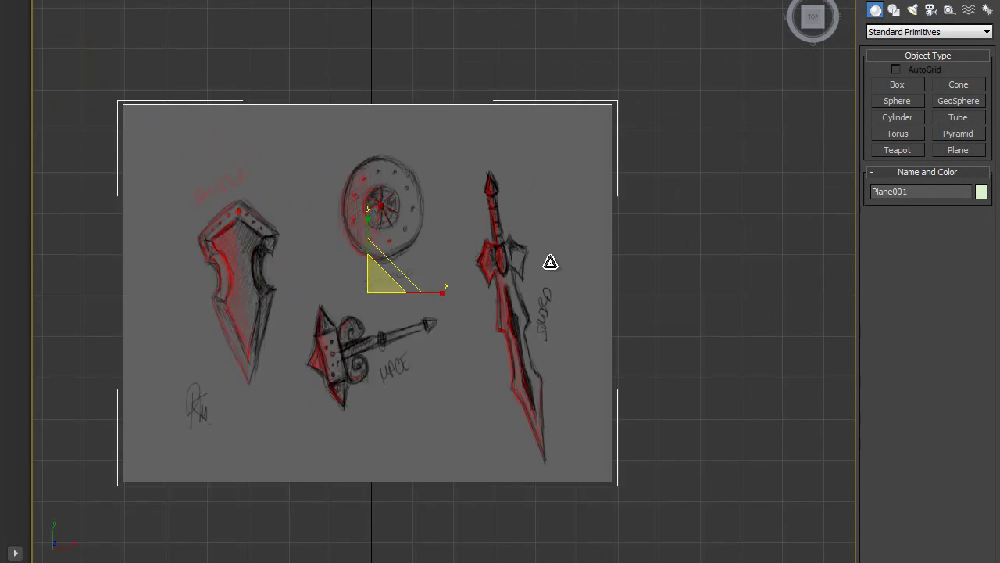
- Rotate the reference plane slightly clockwise so the sword sketch stands upright, and deselect it
scroll(447, 270, "up", 2)
key("e")
scroll(363, 94, "down", 3)
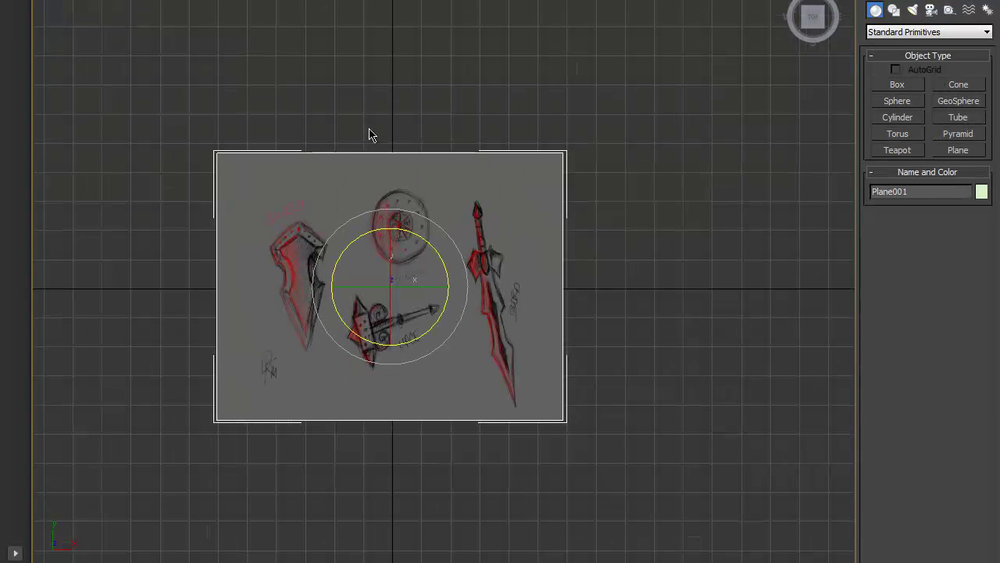
left_click_drag(433, 243, 437, 256)
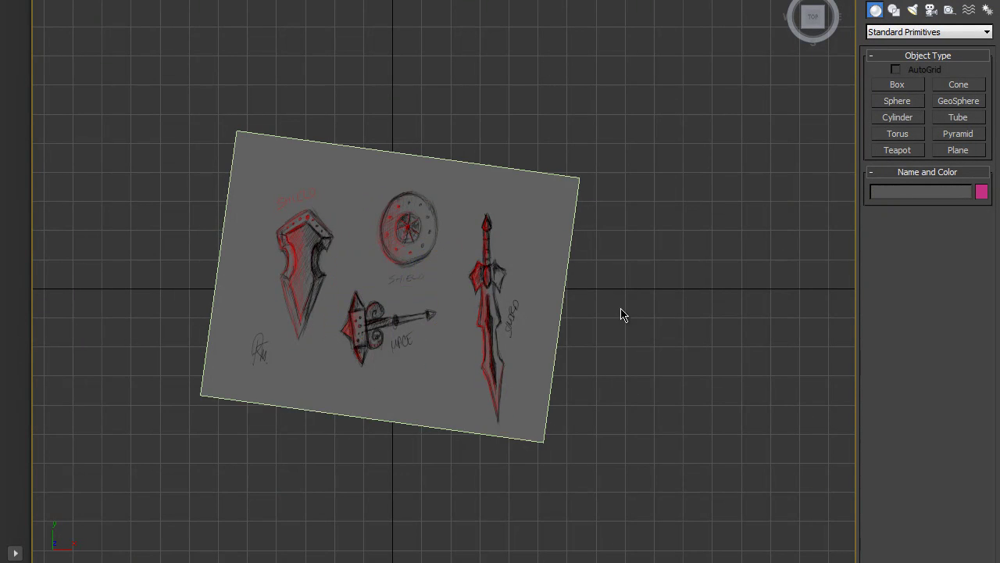
left_click(637, 311)
- Turn off Show Frozen in Gray in the reference plane's object properties
middle_click_drag(656, 314, 568, 307)
scroll(568, 307, "up", 2)
left_click(442, 258)
right_click(440, 258)
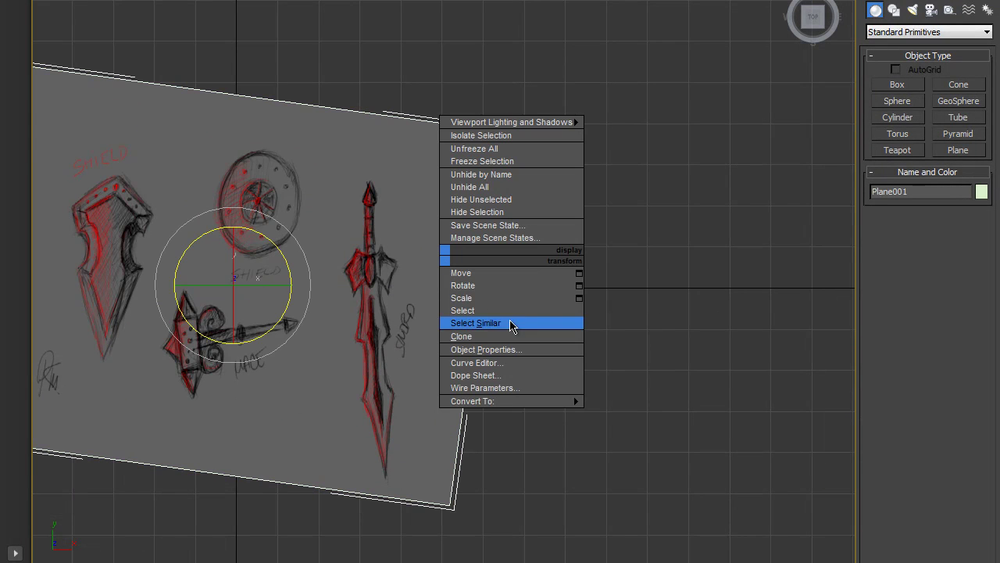
left_click(519, 350)
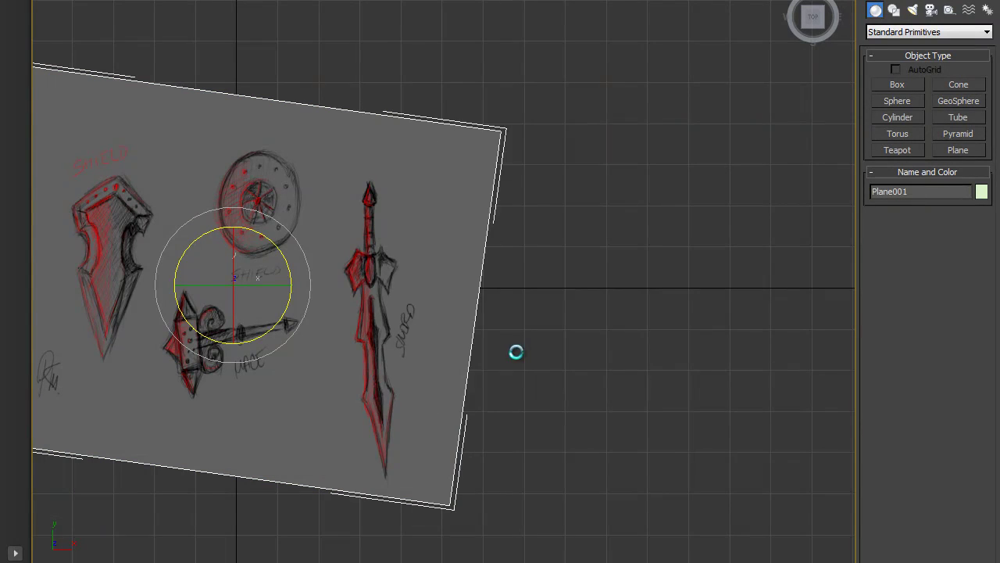
left_click_drag(520, 20, 742, 7)
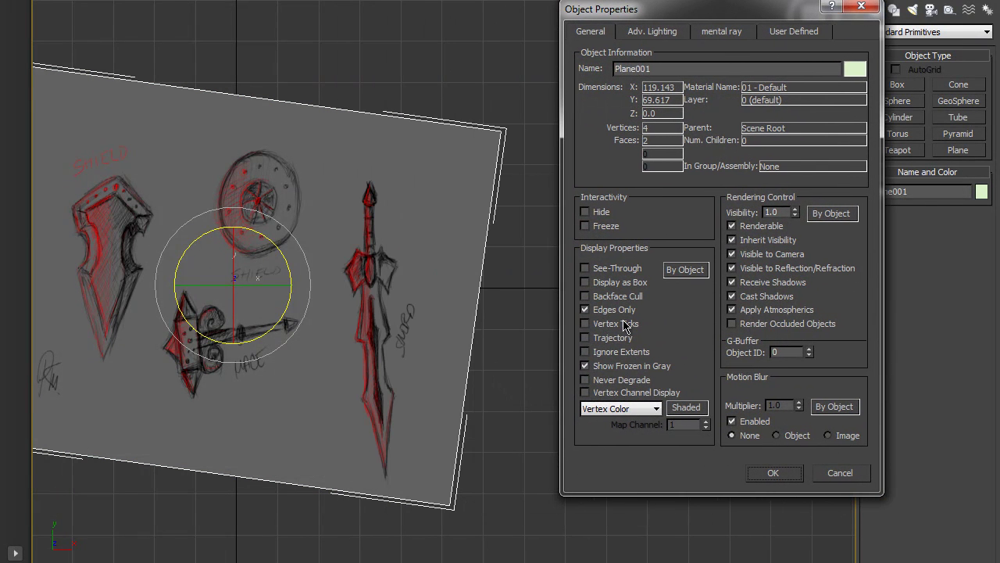
left_click(585, 366)
left_click(775, 472)
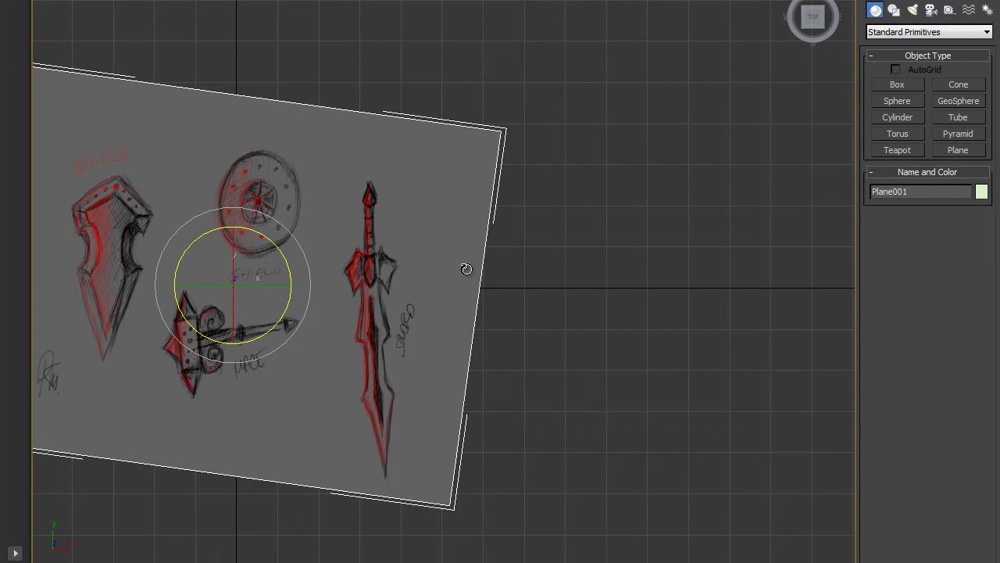
- Freeze the reference plane
right_click(393, 243)
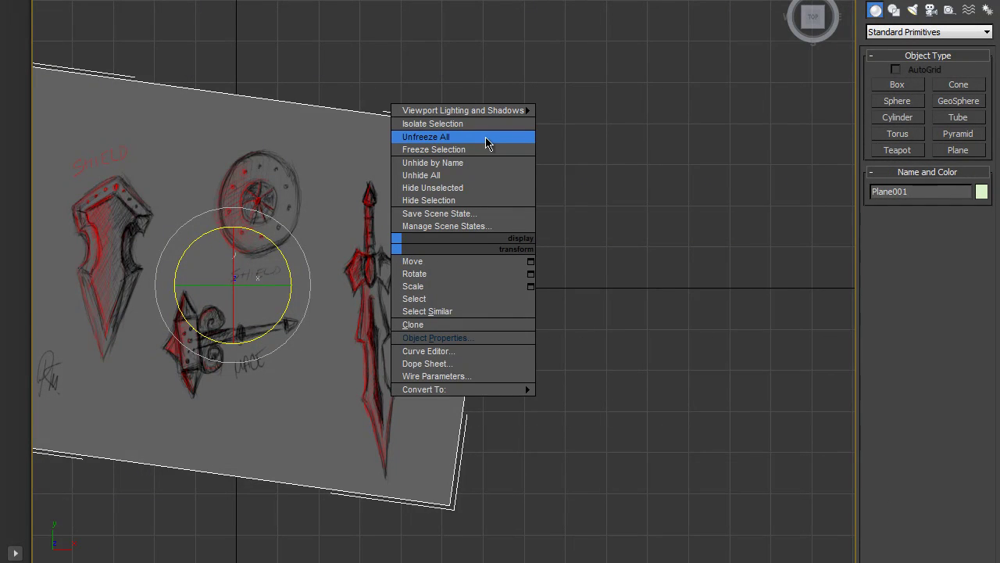
left_click(469, 148)
middle_click_drag(391, 232, 497, 253)
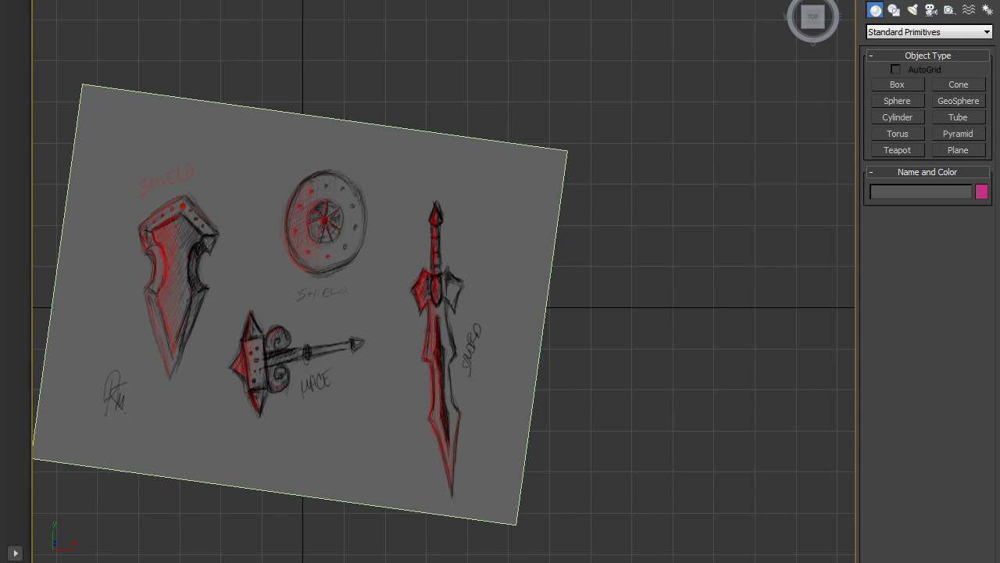
- Create a box about 47.7 long, 9.9 wide and 2.1 high over the sword sketch's blade
left_click(212, 0)
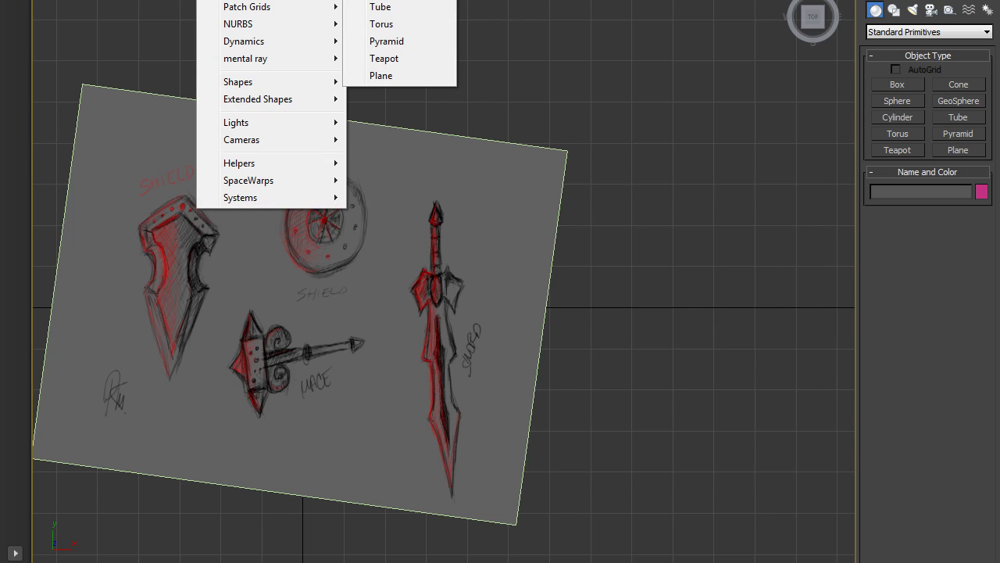
mouse_move(266, 0)
left_click(383, 0)
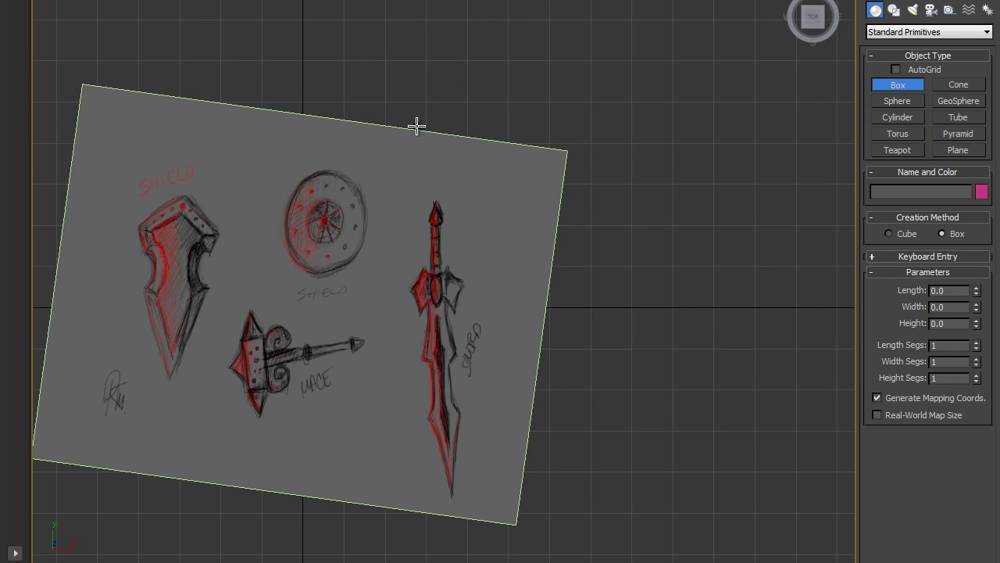
left_click_drag(426, 302, 468, 498)
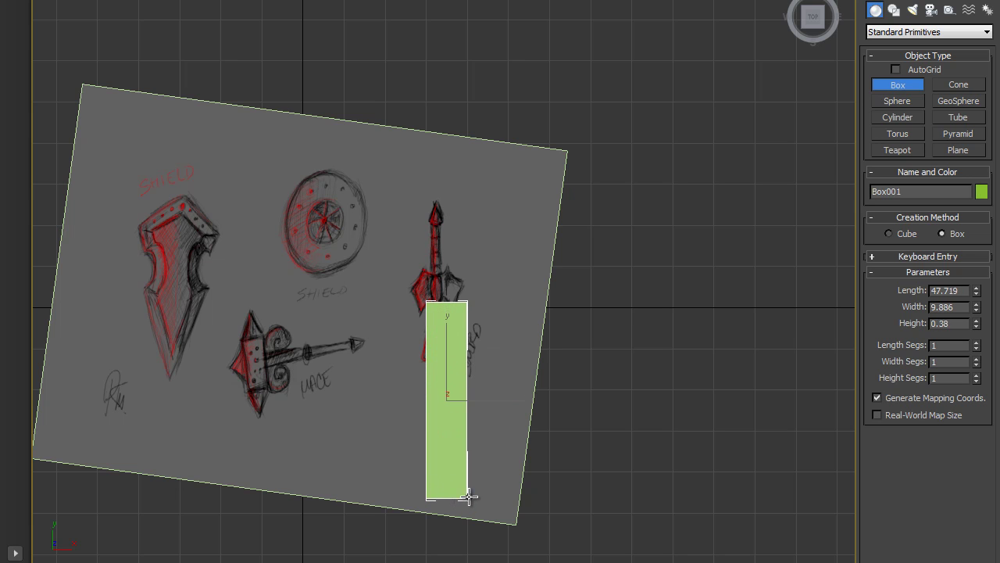
key("w")
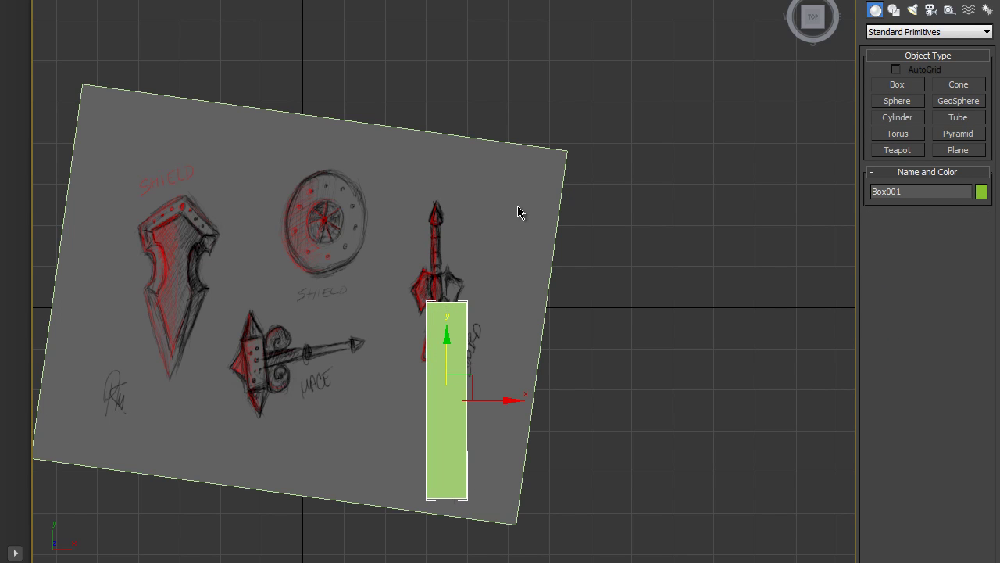
- In the Perspective view, raise the box slightly above the reference plane along Z
key("alt+w")
key("alt+w")
middle_click_drag(618, 357, 598, 297, "alt")
left_click(584, 311)
left_click(585, 358)
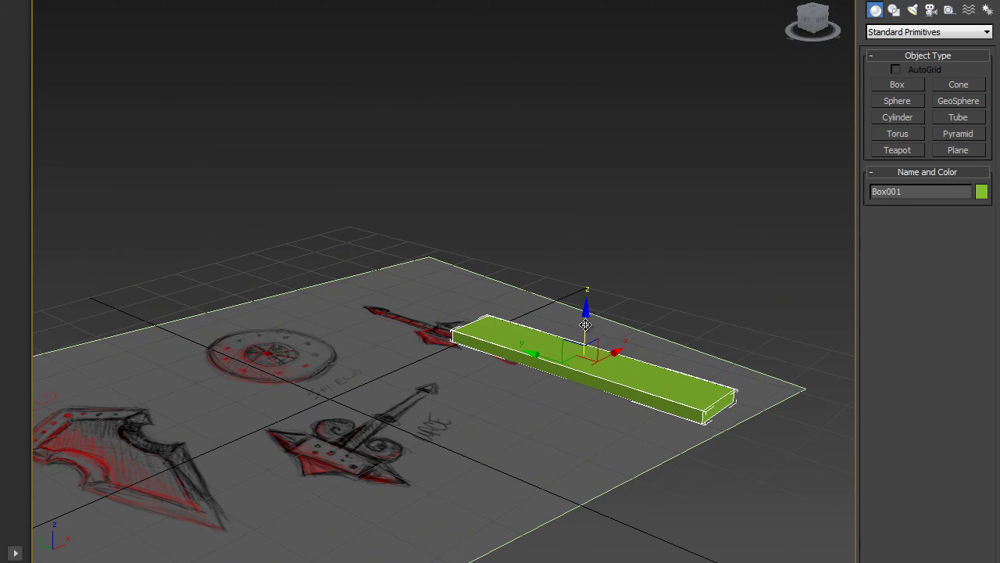
left_click_drag(587, 321, 588, 301)
middle_click_drag(657, 305, 587, 346)
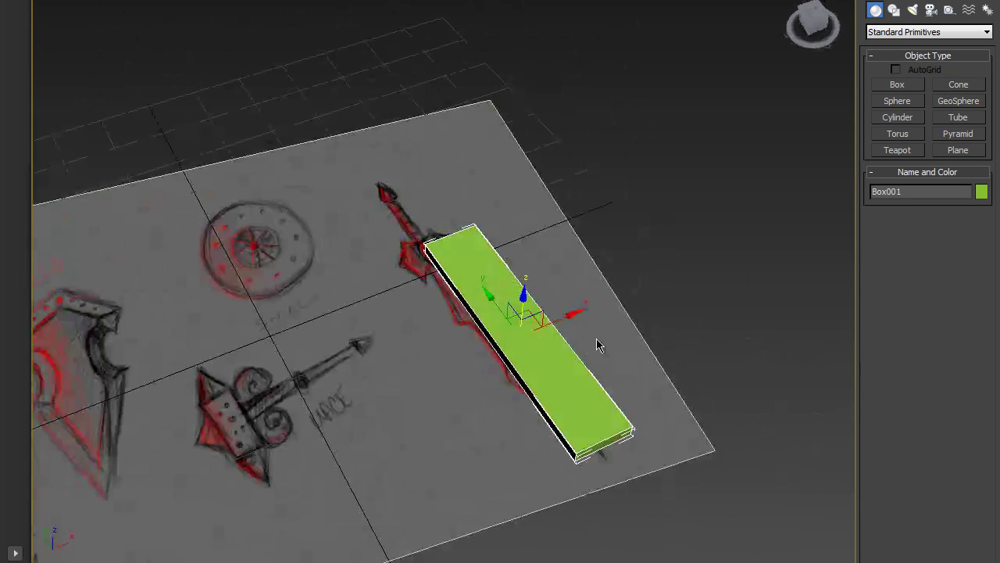
scroll(587, 346, "up", 5)
- Set the box's segments to 5 along the length, 2 across the width and 2 in height
left_click(893, 9)
middle_click_drag(692, 186, 794, 296, "alt")
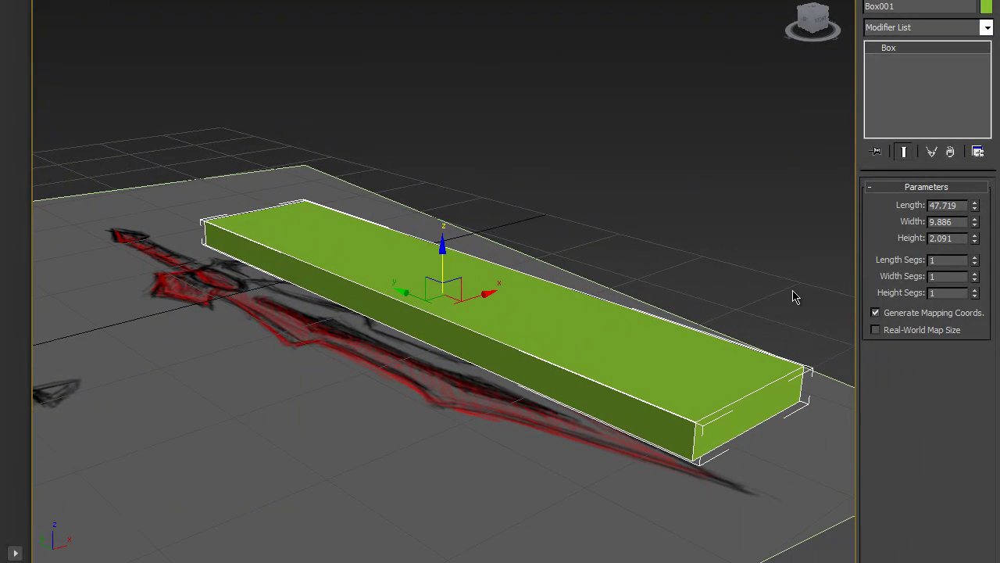
left_click(975, 295)
middle_click_drag(663, 339, 653, 355)
left_click(975, 258)
left_click(976, 258)
left_click(976, 258)
left_click(975, 258)
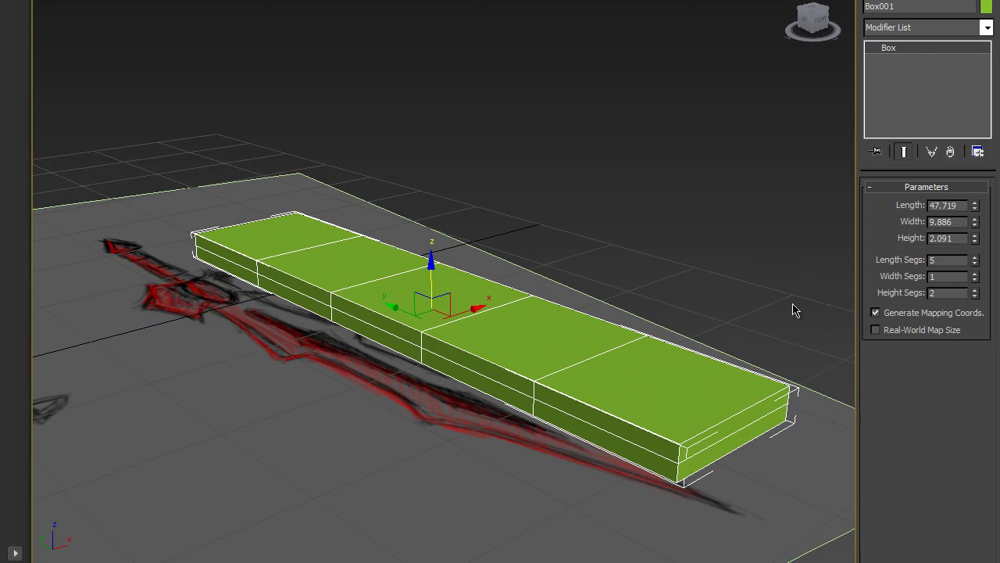
middle_click_drag(746, 316, 769, 332, "alt")
left_click(976, 275)
- Convert the box to an Editable Poly
middle_click_drag(842, 342, 672, 364, "alt")
right_click(671, 356)
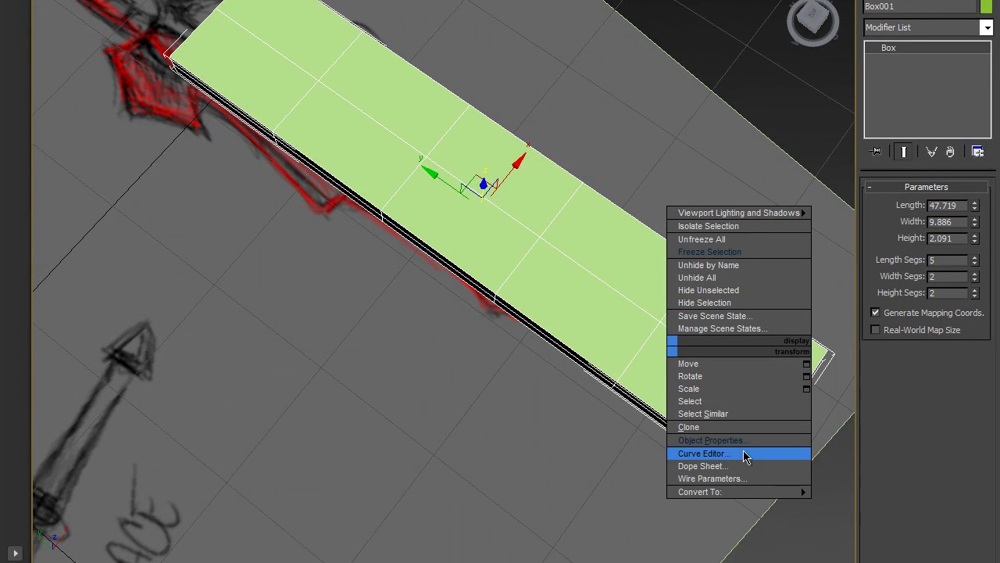
mouse_move(771, 495)
left_click(846, 505)
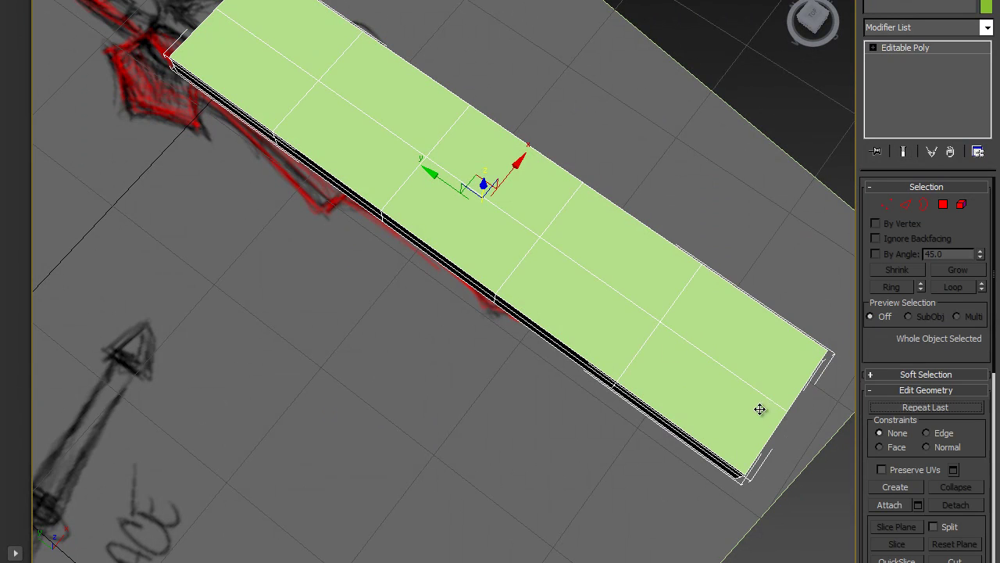
- In the maximized Top view, make the box see-through and move it to centre it over the blade sketch
key("alt+w")
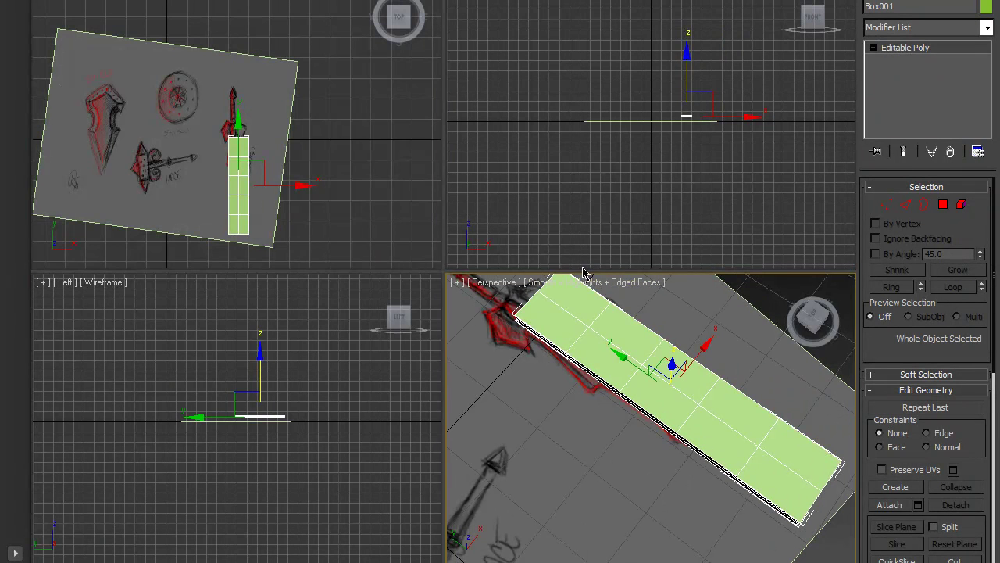
right_click(311, 172)
key("alt+w")
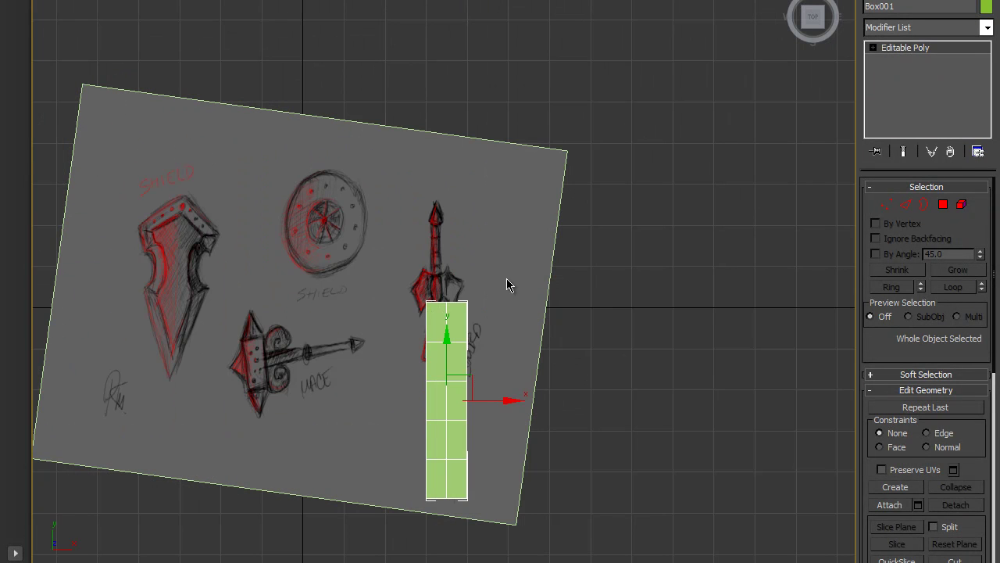
key("alt+x")
scroll(505, 307, "up", 5)
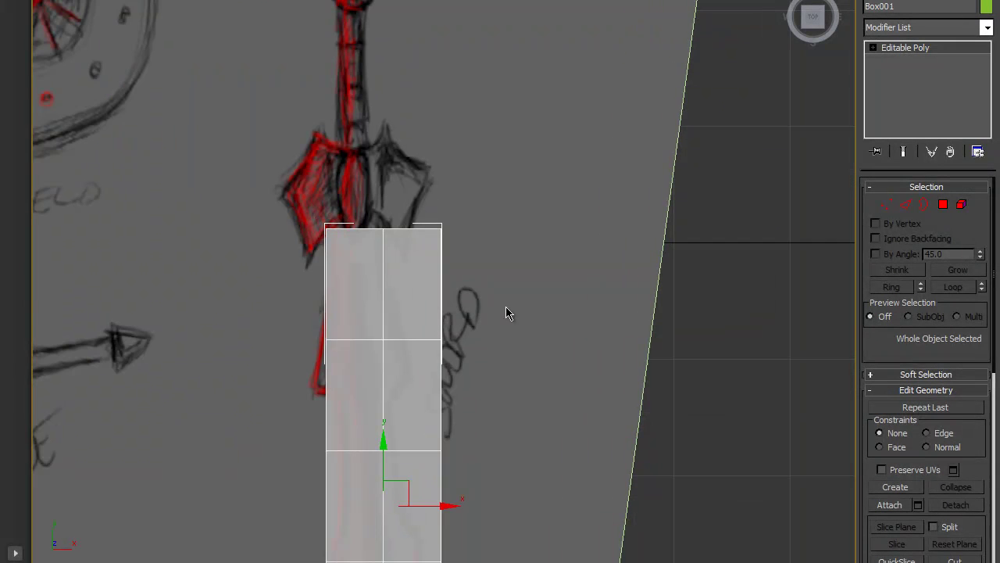
middle_click_drag(484, 357, 568, 263)
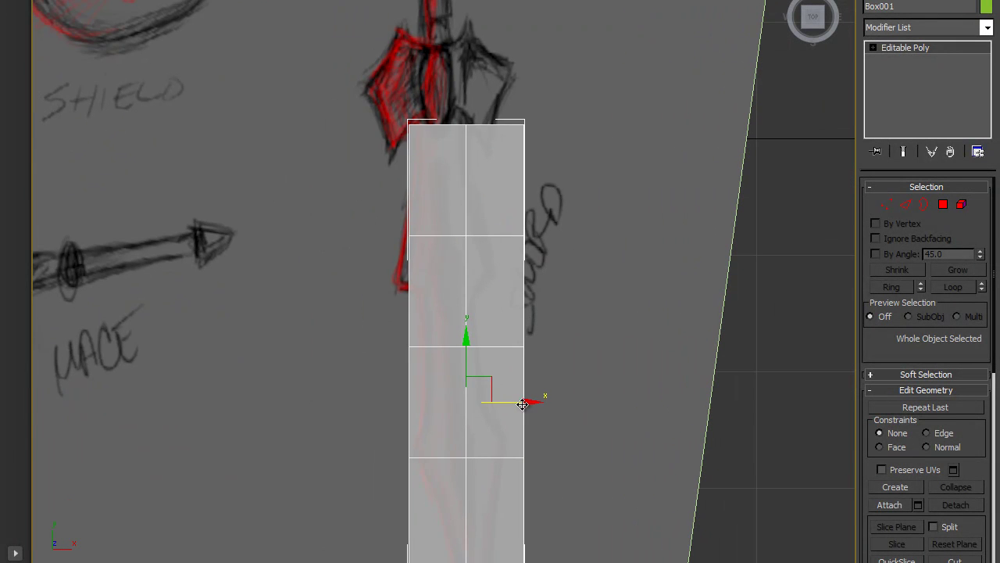
left_click_drag(523, 403, 501, 404)
left_click_drag(444, 339, 445, 345)
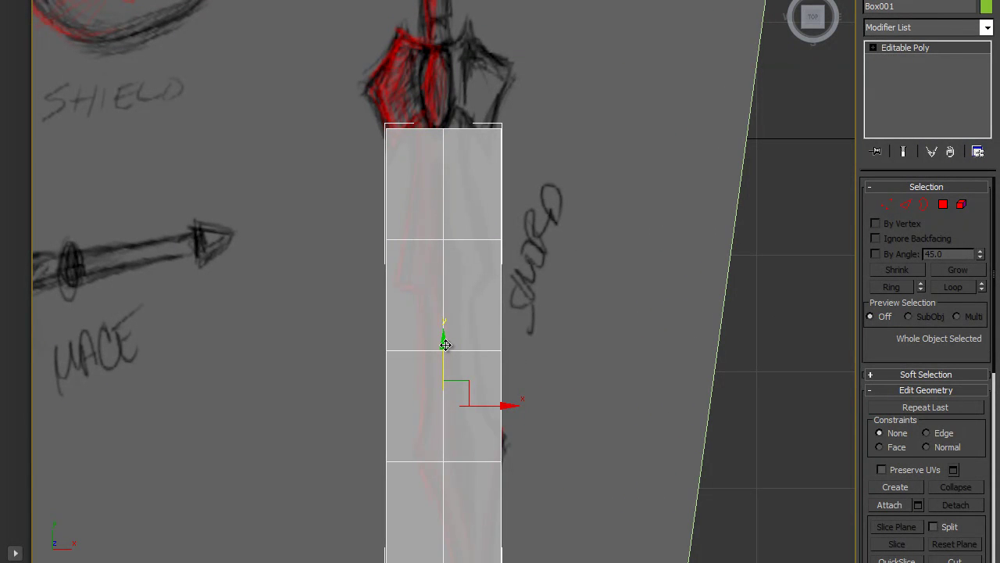
- Scale the vertex row nearest the guard inward along X to about half its width to match the blade's base
key("1")
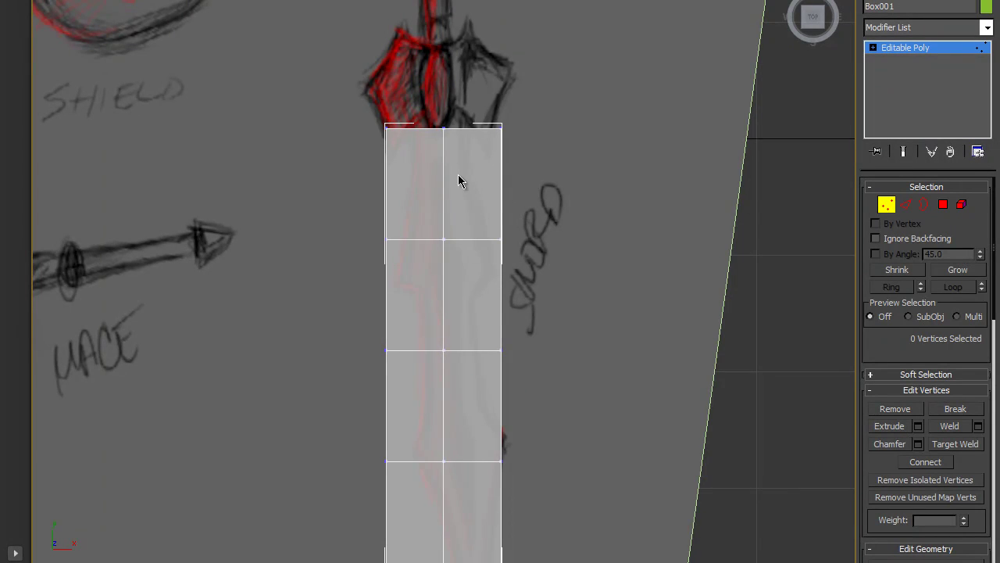
scroll(476, 264, "up", 1)
scroll(477, 263, "up", 2)
scroll(478, 264, "down", 2)
left_click_drag(290, 123, 556, 190)
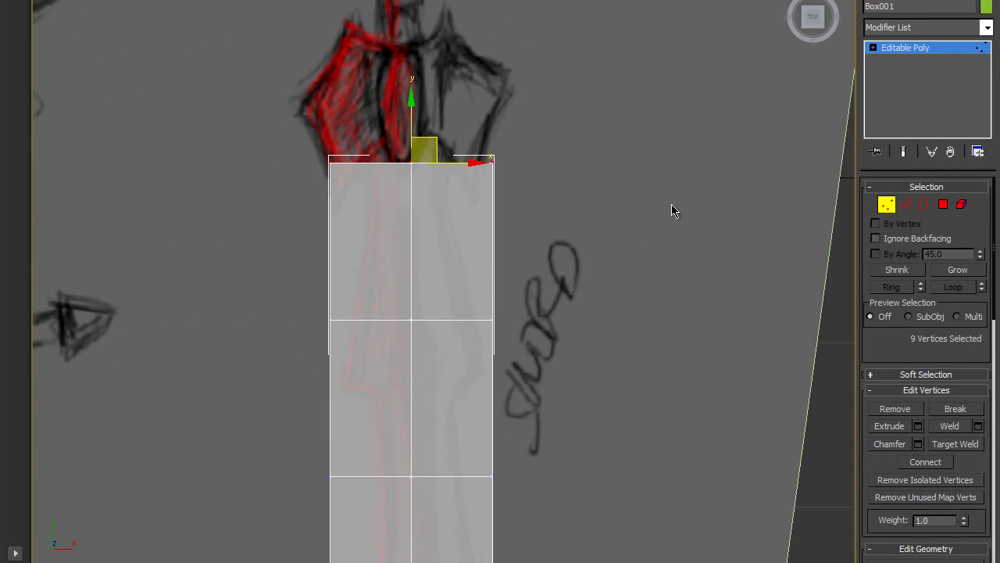
scroll(543, 226, "up", 2)
scroll(540, 223, "down", 1)
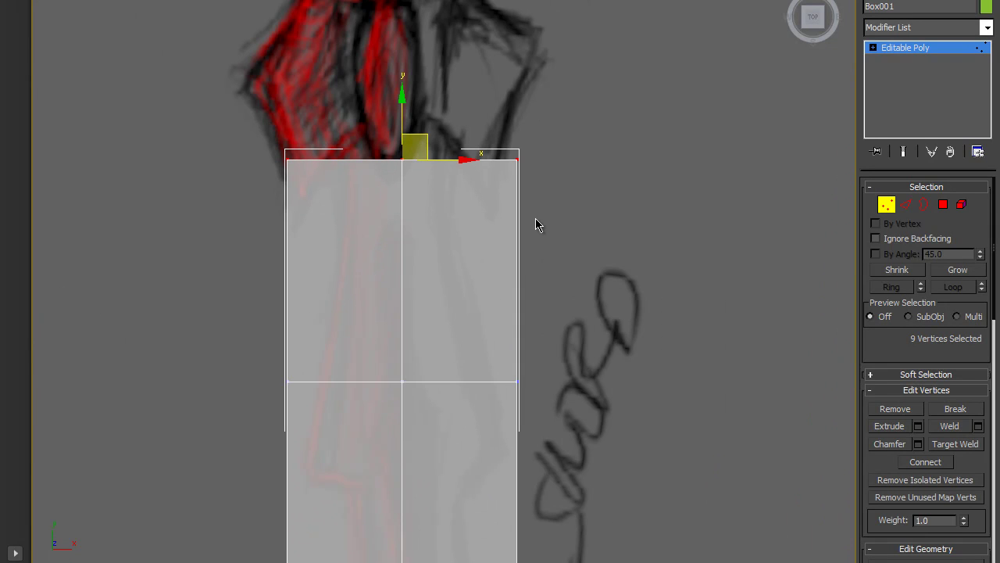
key("r")
middle_click_drag(443, 159, 442, 182)
left_click_drag(479, 182, 420, 183)
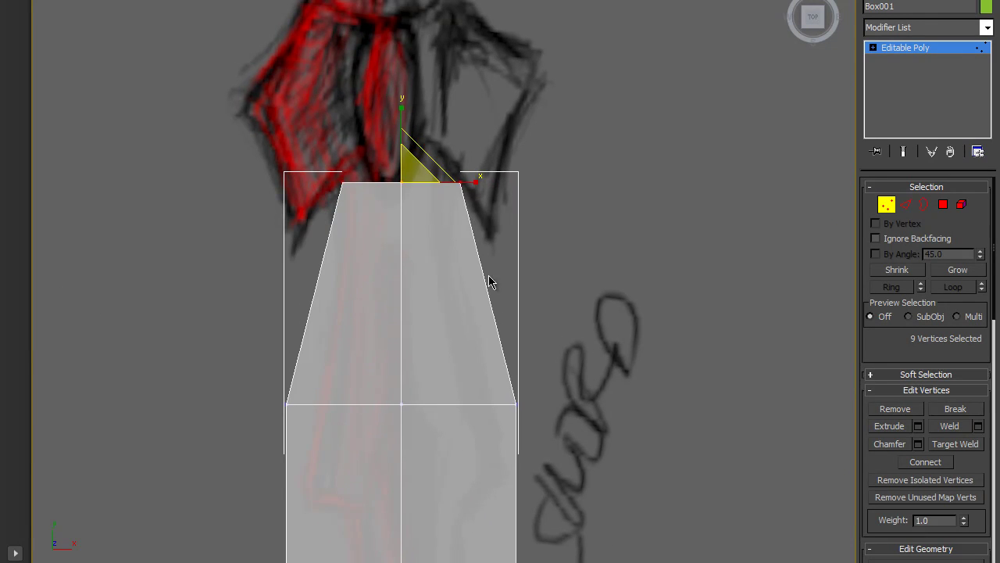
- Move the second vertex row down to the blade's first notch, narrow it slightly, and refine the width of the base row
middle_click_drag(480, 270, 477, 200)
left_click_drag(200, 287, 592, 381)
key("w")
left_click_drag(400, 284, 413, 367)
key("r")
left_click_drag(471, 417, 469, 418)
left_click_drag(298, 82, 517, 147)
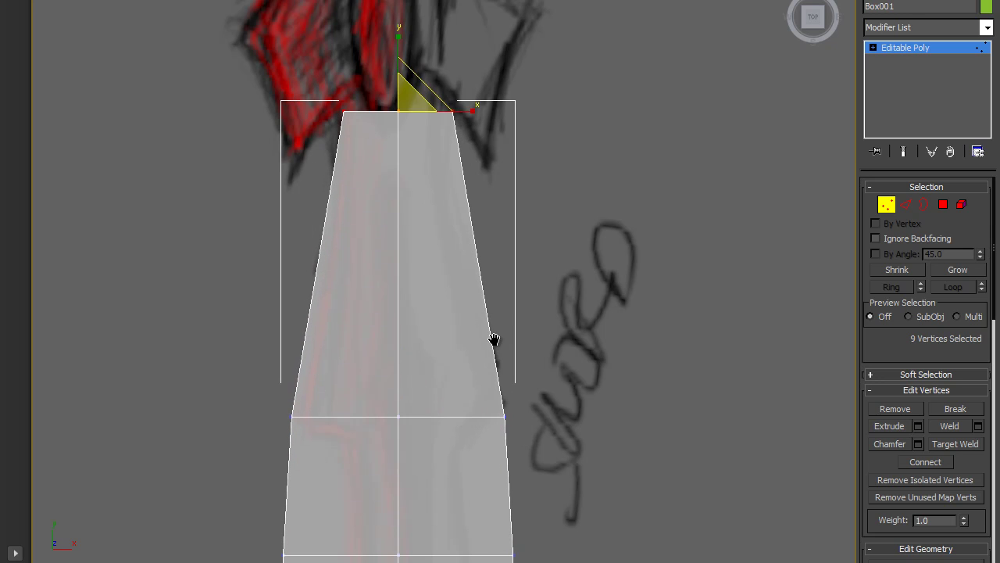
- Narrow the third vertex row and move it up just below the second, then lower the second row slightly to shape the notch
middle_click_drag(489, 386, 466, 213)
left_click_drag(322, 363, 522, 408)
left_click_drag(453, 383, 411, 382)
key("w")
left_click_drag(373, 330, 406, 230)
key("r")
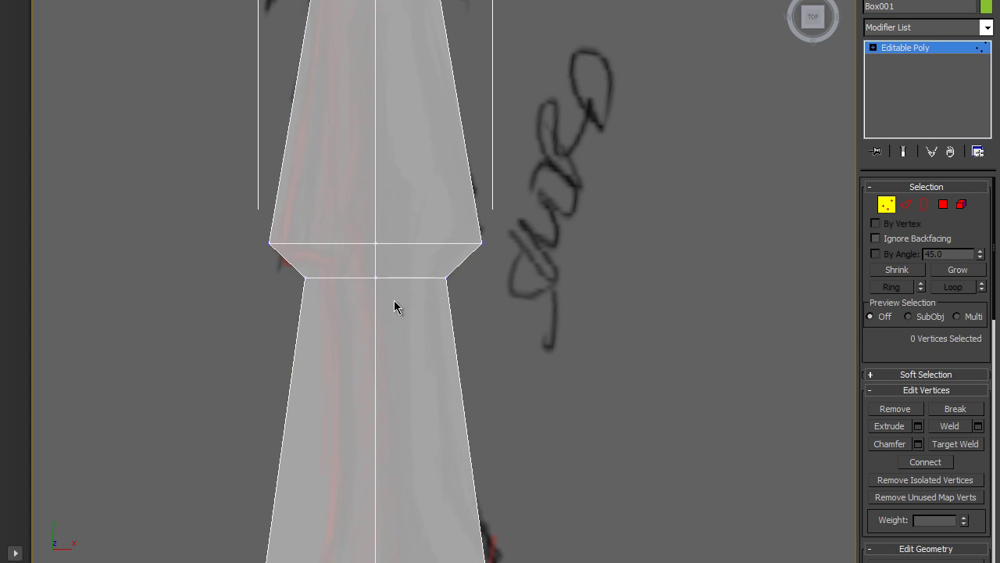
left_click_drag(374, 195, 370, 204)
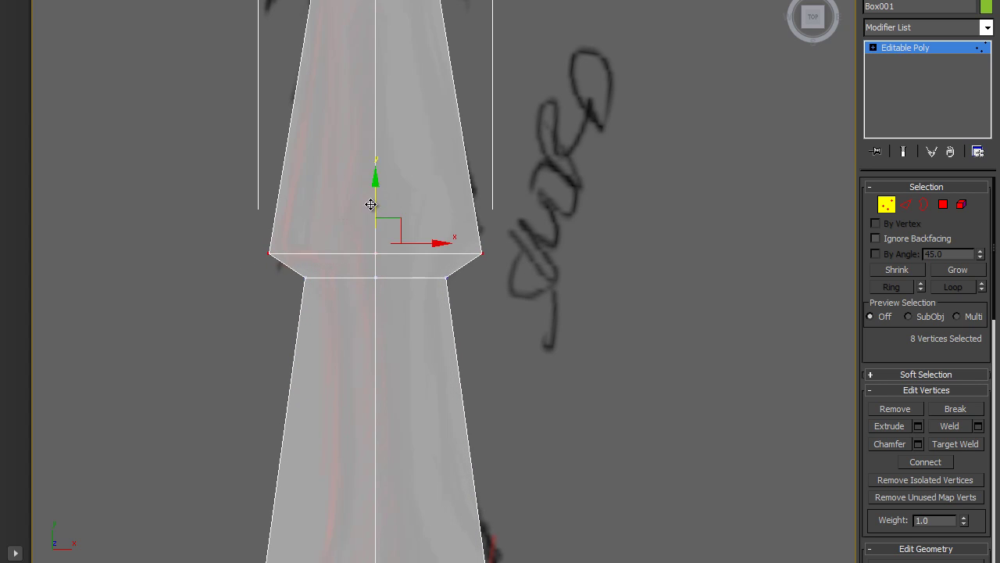
left_click(471, 353)
- Connect the lengthwise edges between the third and fourth vertex rows to add an edge loop halfway along that section
scroll(485, 375, "down", 5)
scroll(509, 404, "up", 3)
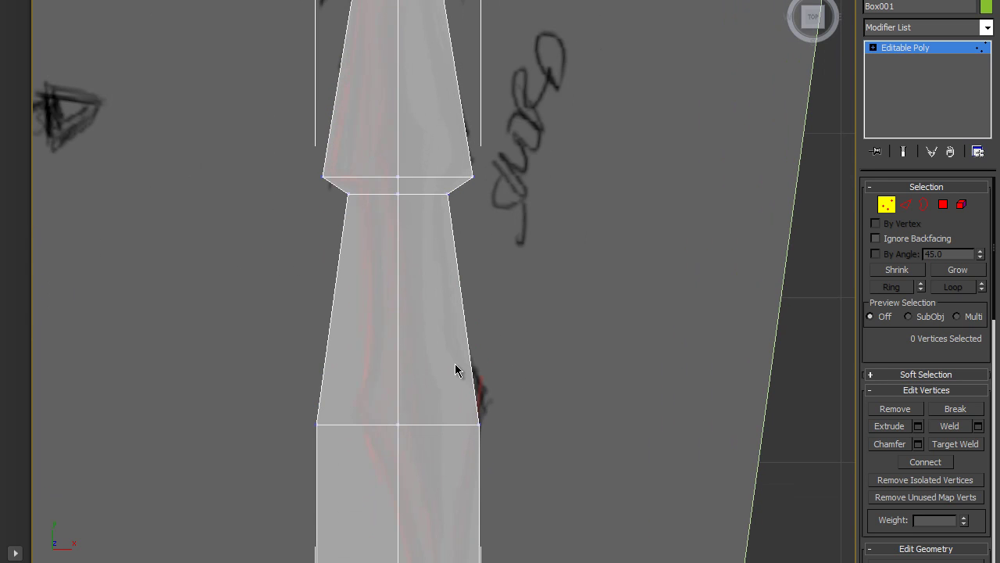
middle_click_drag(418, 362, 402, 334)
key("2")
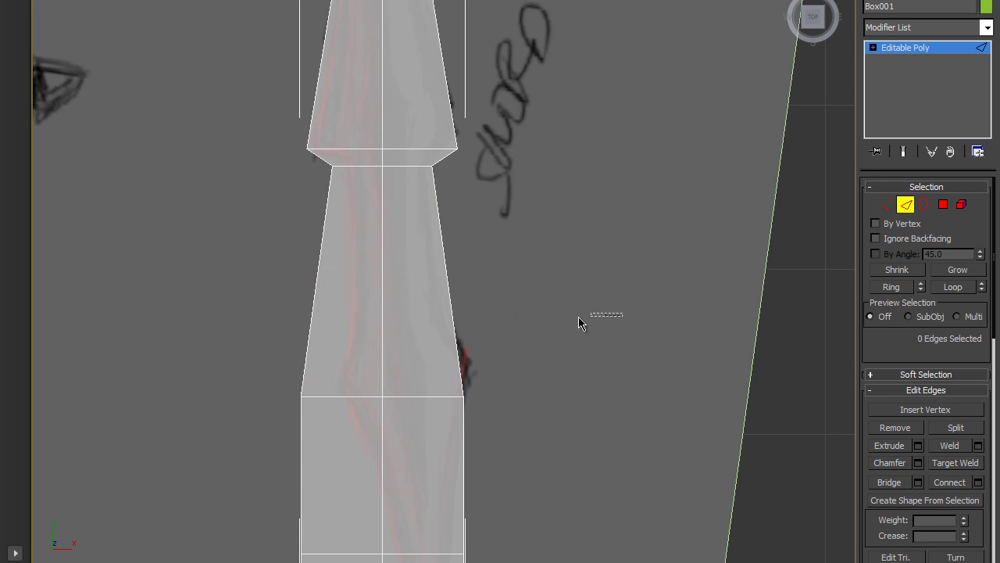
left_click_drag(260, 274, 258, 275)
left_click(950, 483)
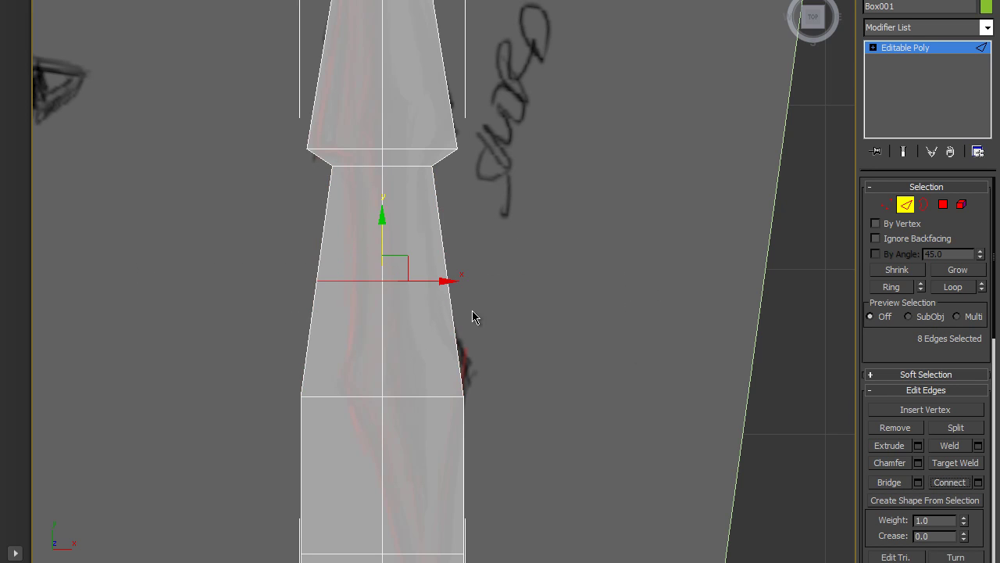
- Scale the new loop's vertices inward along X to the same width as the row above, making that section straight
key("1")
left_click_drag(253, 257, 512, 303)
scroll(515, 303, "up", 4)
middle_click_drag(408, 306, 496, 319)
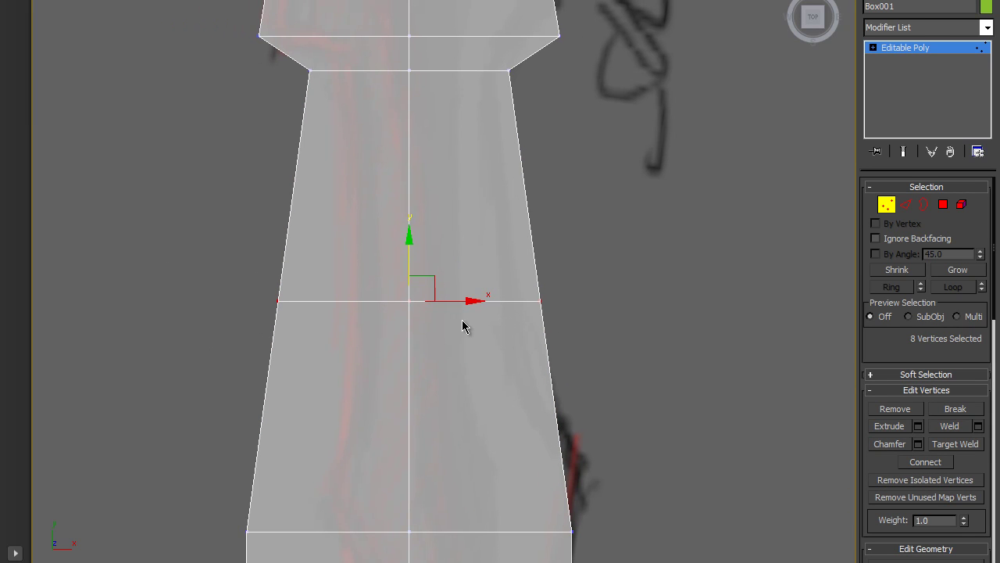
left_click_drag(473, 303, 462, 304)
left_click_drag(539, 117, 538, 117)
key("w")
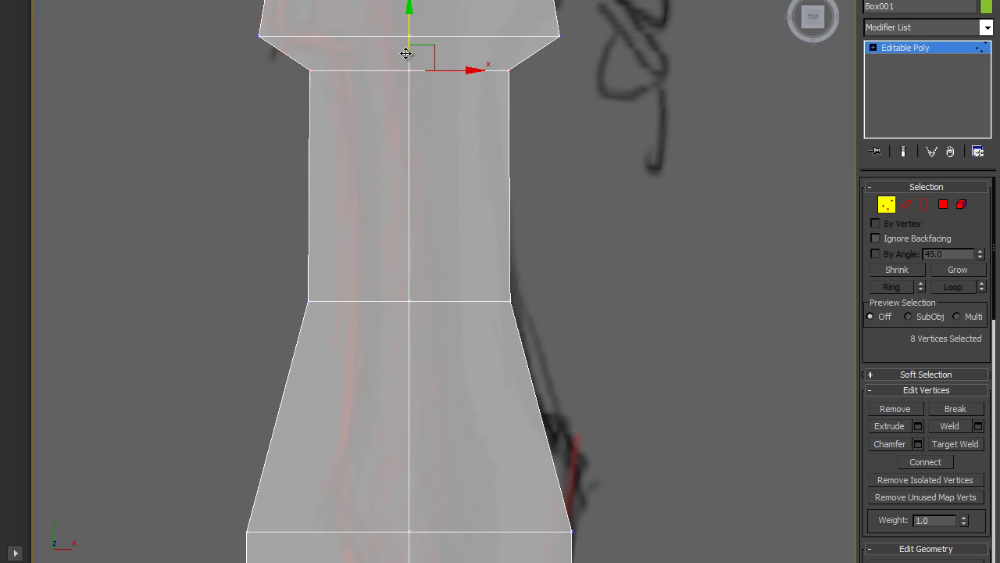
- Move the next vertex row up to the blade's lower flare and widen it slightly
middle_click_drag(444, 238, 455, 175)
left_click_drag(194, 386, 203, 392)
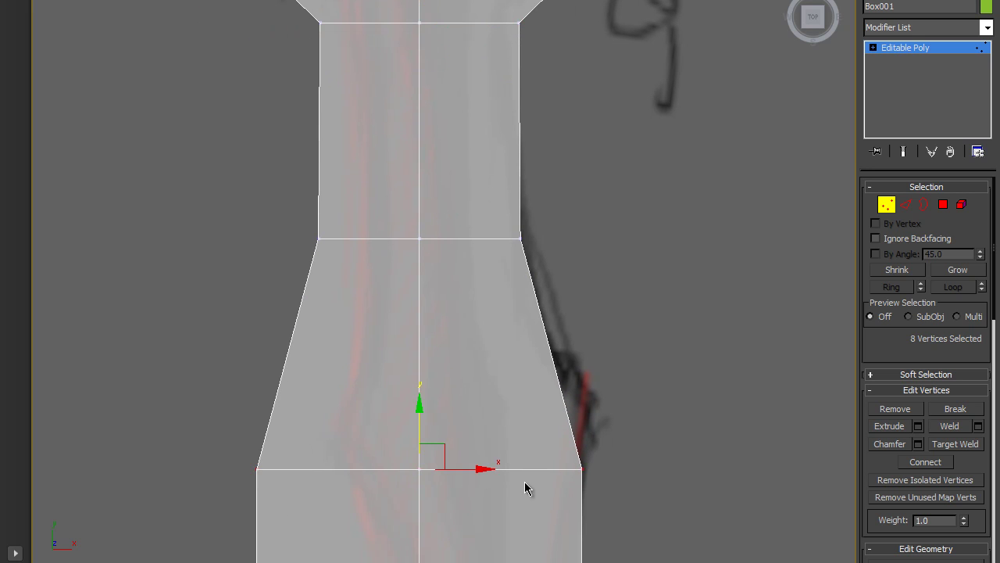
left_click_drag(418, 432, 429, 386)
left_click_drag(485, 421, 490, 422)
middle_click_drag(512, 444, 543, 363)
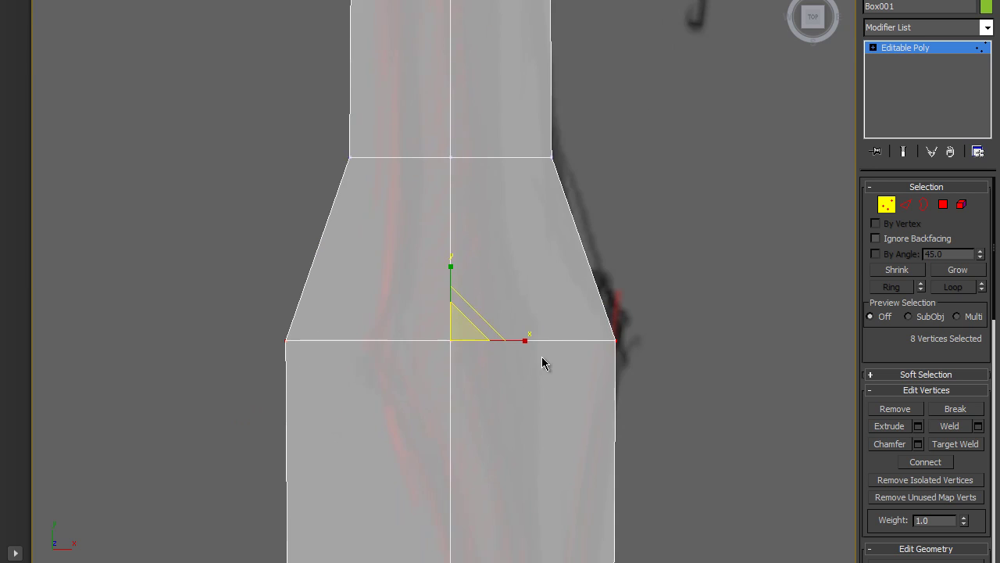
- Scale the vertex row below the flare to about half its width and move it up toward the flare
scroll(544, 362, "down", 3)
left_click_drag(298, 451, 588, 492)
left_click_drag(519, 488, 469, 486)
key("w")
left_click_drag(447, 434, 471, 340)
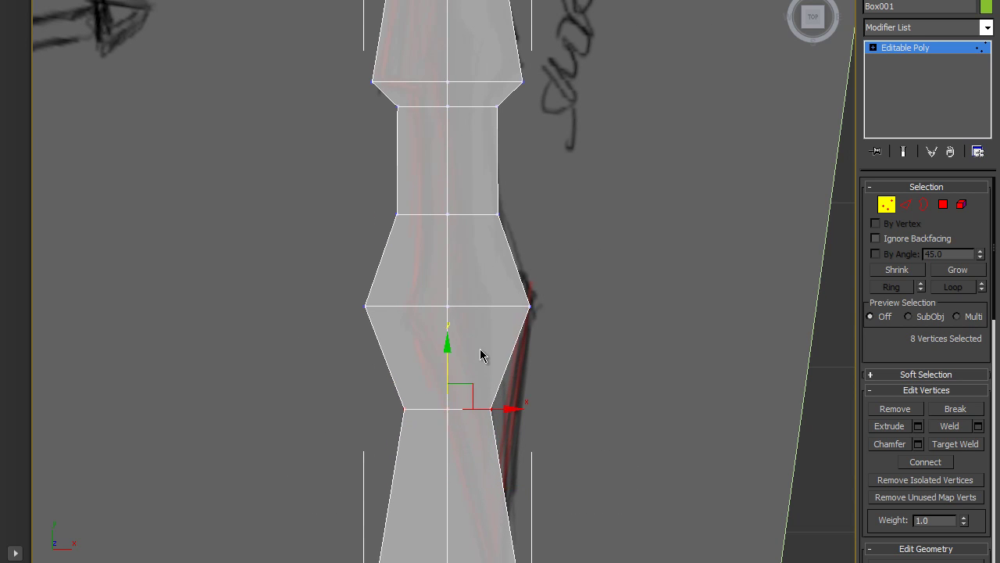
- Leave vertex editing and shift the whole blade slightly along X to fit the sketch
scroll(493, 345, "down", 3)
left_click(920, 48)
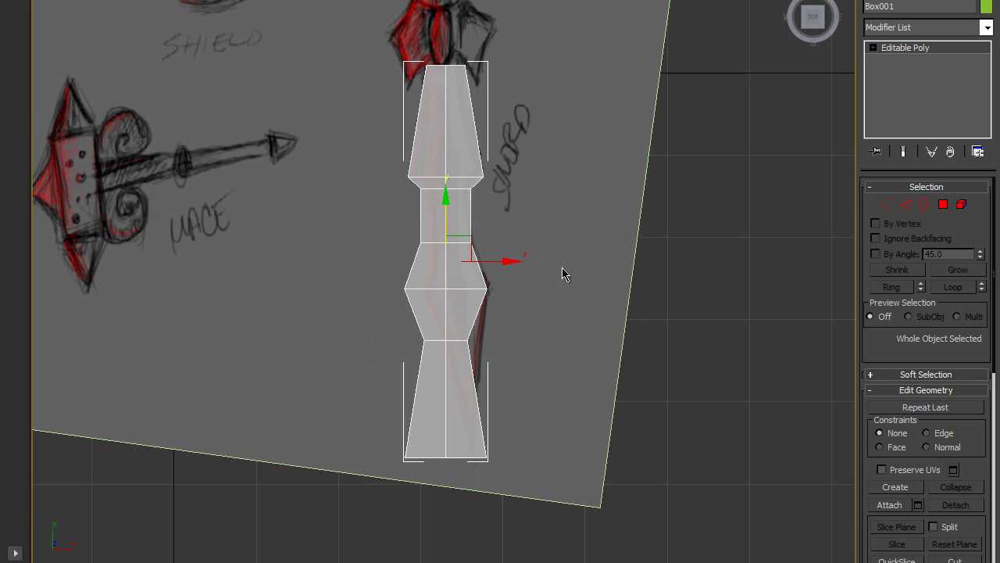
left_click_drag(513, 262, 519, 263)
- Move the side vertices of the blade's end upward and scale them inward, leaving the centre vertices as a pointed tip
scroll(524, 286, "up", 3)
key("1")
middle_click_drag(458, 379, 486, 261)
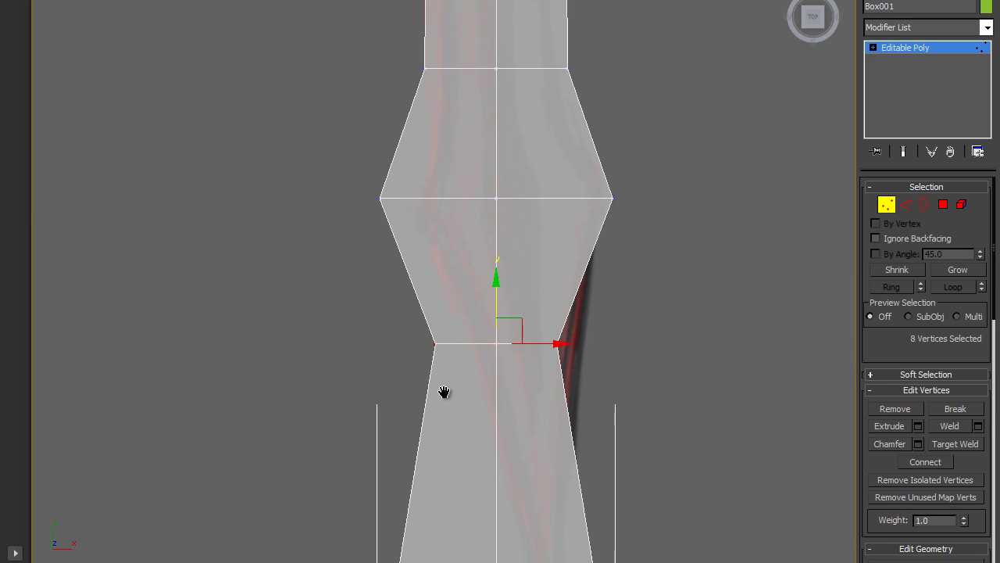
middle_click_drag(444, 407, 438, 277)
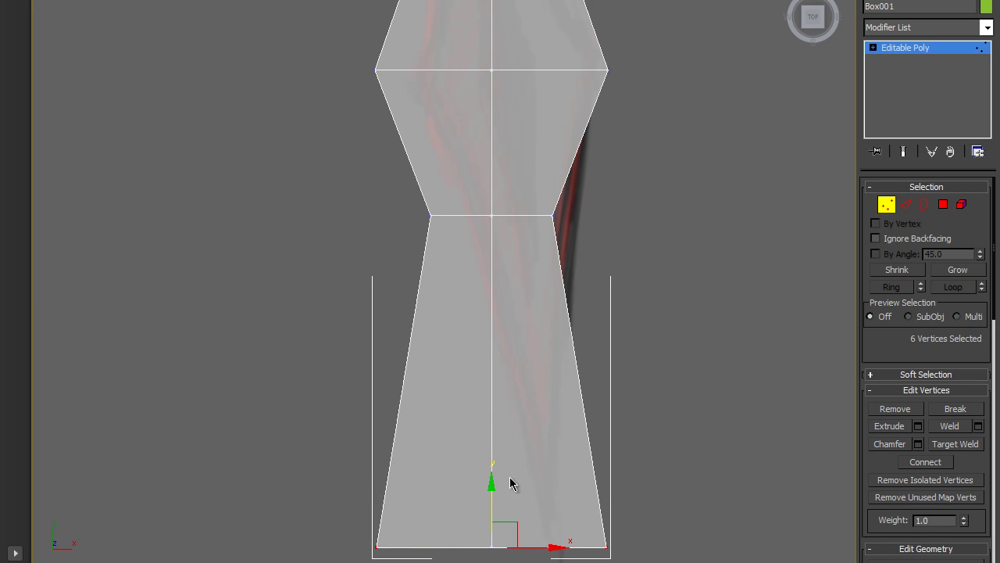
left_click_drag(490, 492, 489, 347)
left_click_drag(572, 408, 393, 399)
middle_click_drag(509, 393, 502, 451)
- Scale the vertex row at the blade's lower flare slightly inward along X
scroll(503, 451, "down", 3)
middle_click_drag(554, 248, 569, 416)
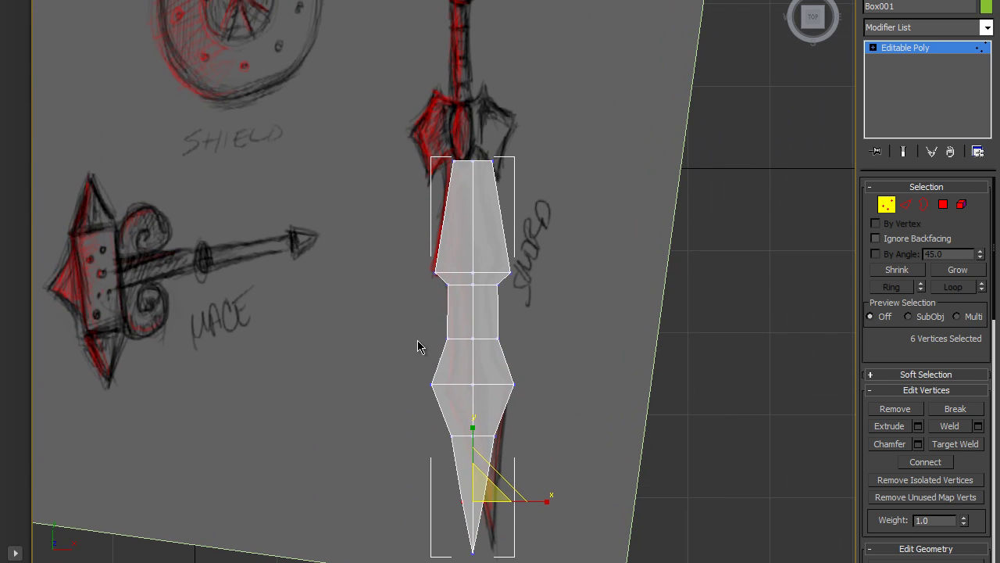
left_click_drag(459, 389, 519, 385)
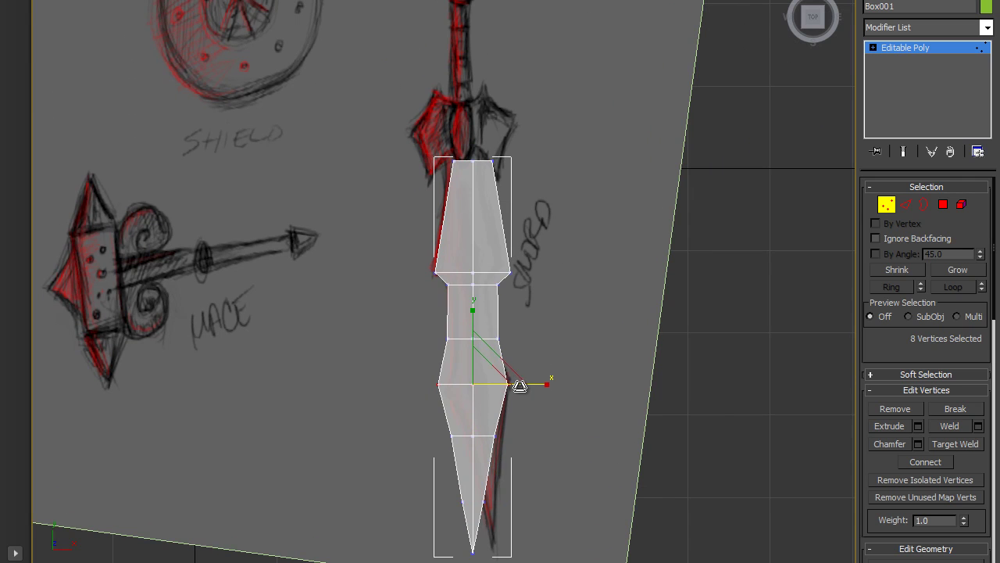
- Scale the vertex row at the blade's upper flare slightly inward along X and leave vertex editing
left_click_drag(531, 285, 534, 272)
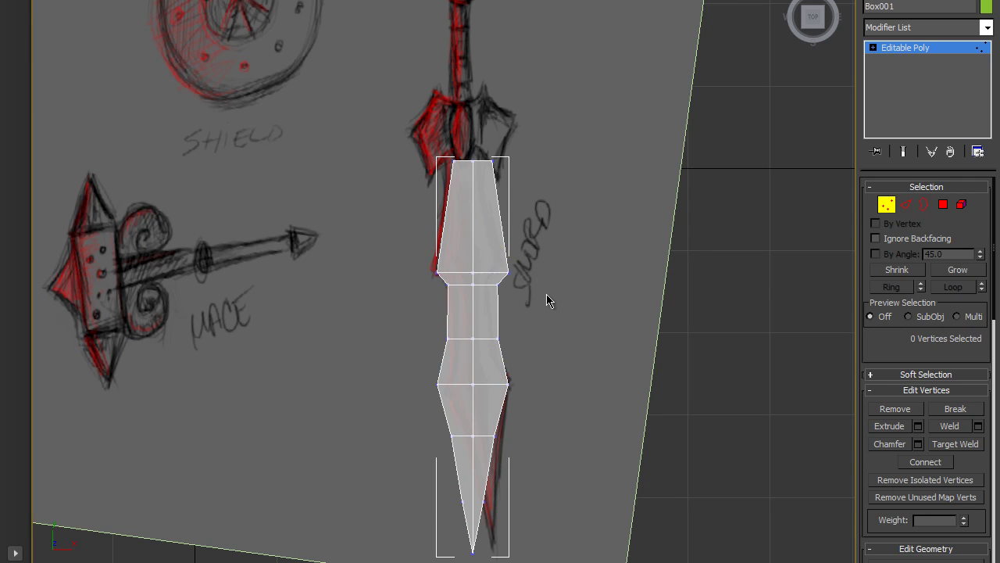
left_click(955, 47)
- Select the 16 vertices halfway through the blade's thickness in the Front view and scale them outward along X into sharp edges
key("alt+w")
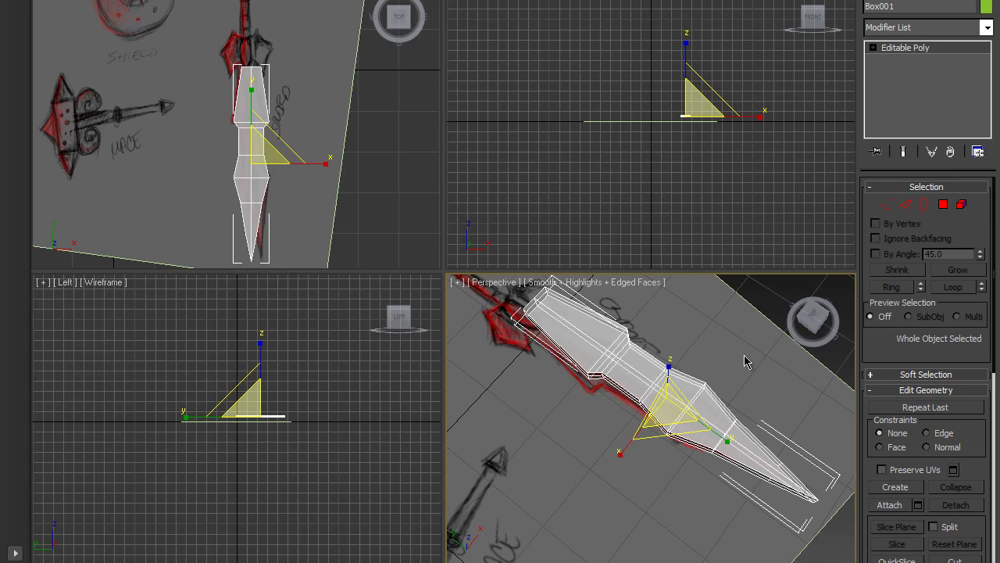
key("alt+w")
key("alt+x")
mouse_move(632, 351)
middle_mouse_down("alt")
mouse_move(431, 74)
mouse_move(661, 242)
mouse_move(479, 273)
mouse_move(614, 286)
mouse_move(563, 281)
mouse_move(594, 281)
mouse_move(570, 281)
mouse_move(583, 284)
middle_mouse_up("alt")
key("1")
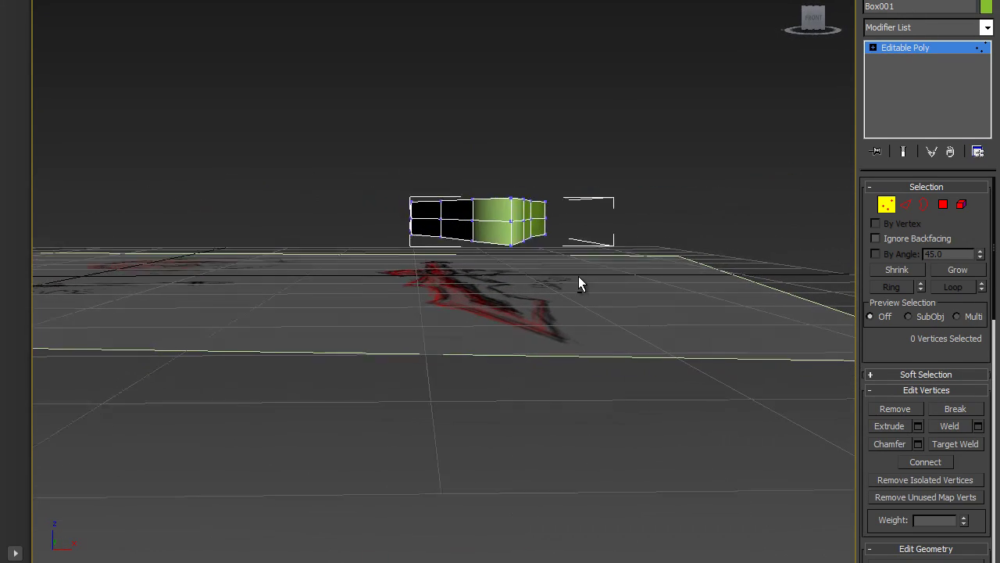
key("alt+w")
left_click(651, 151)
key("alt+w")
scroll(652, 150, "up", 5)
middle_click_drag(850, 206, 539, 307)
scroll(539, 308, "up", 4)
middle_click_drag(620, 337, 398, 311)
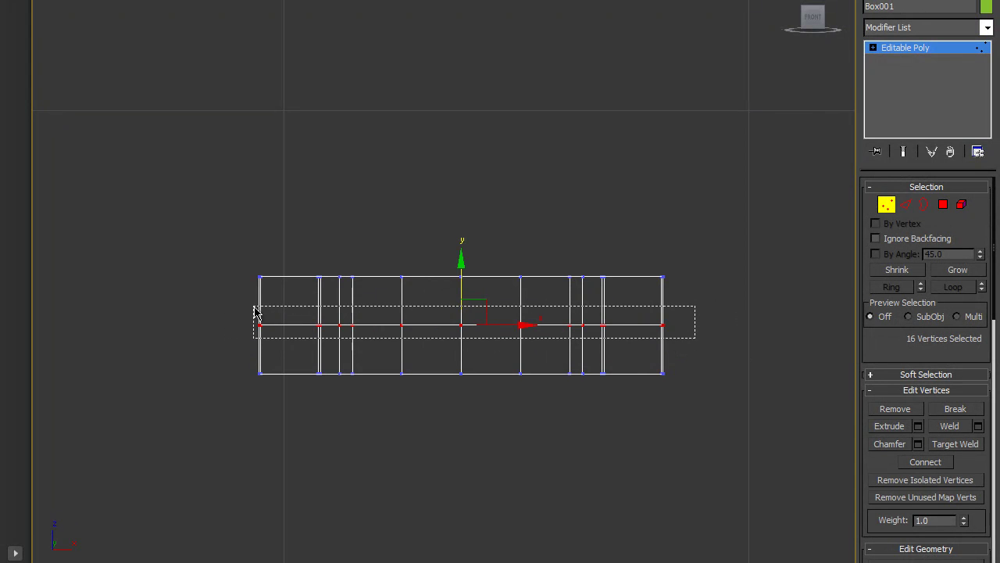
key("alt+w")
middle_click(614, 416)
key("alt+w")
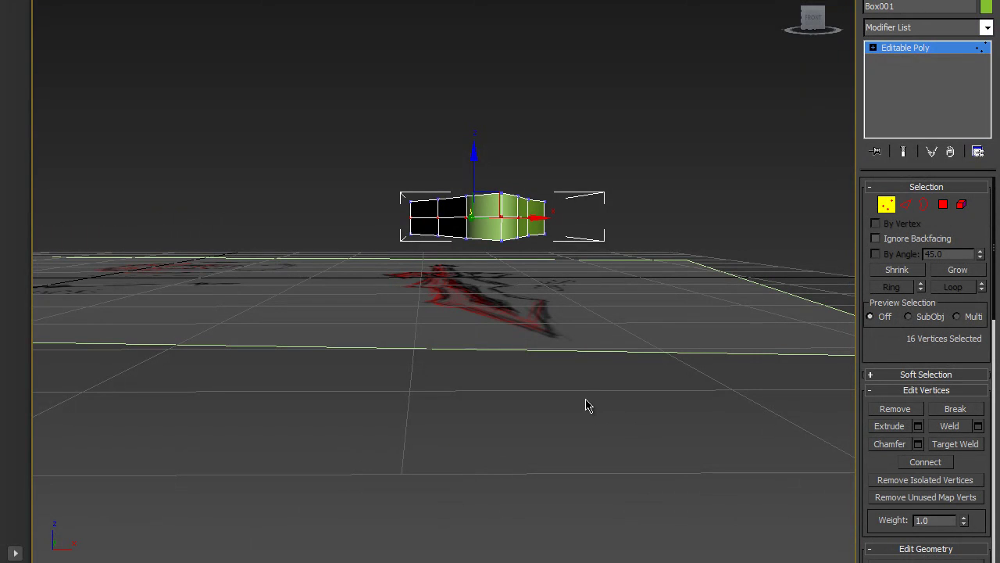
middle_click_drag(587, 387, 672, 303, "alt")
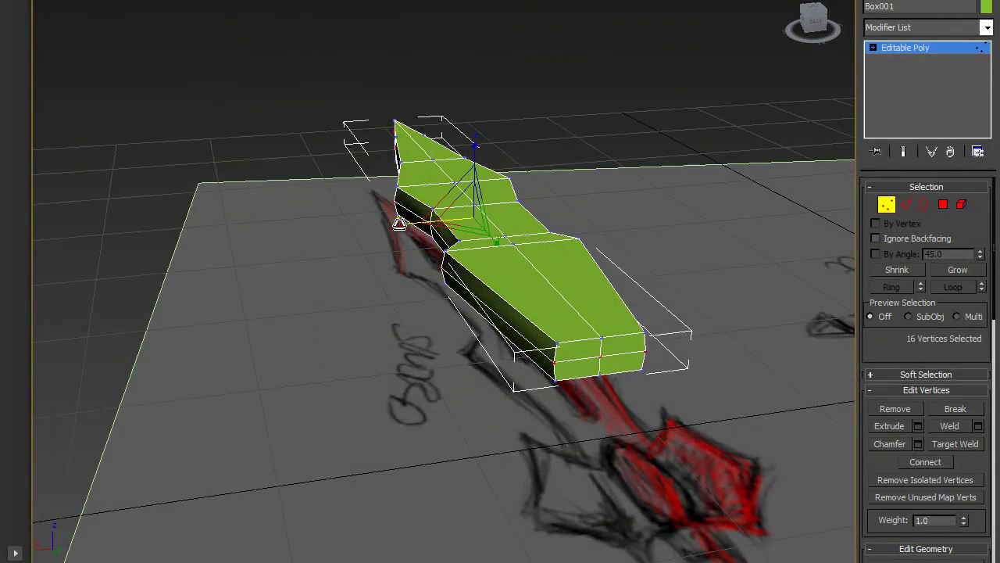
middle_click_drag(379, 223, 556, 212, "alt")
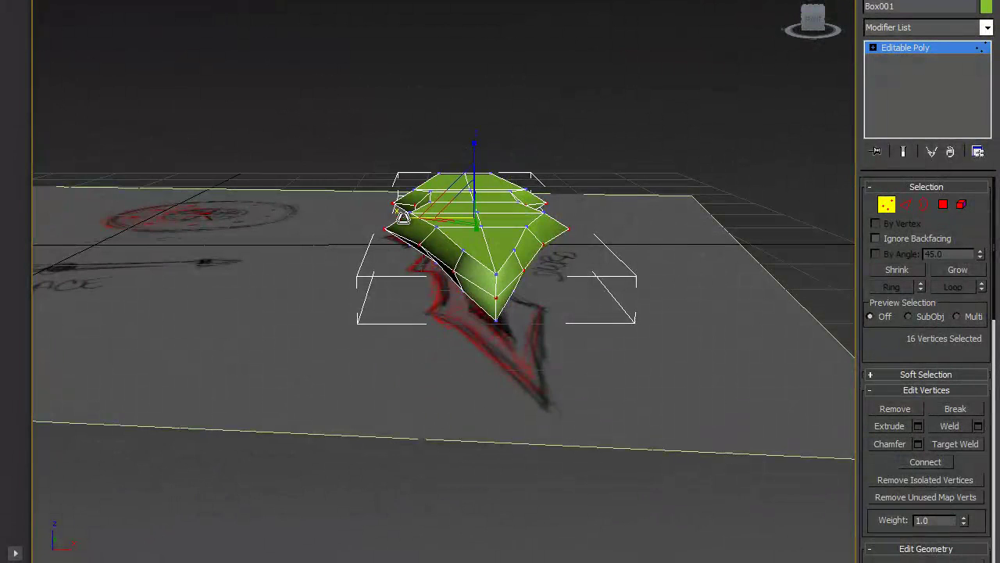
- Move the two vertices above and below the blade's tip back along Y and scale them along Z
middle_click_drag(465, 290, 521, 328, "alt")
scroll(542, 320, "up", 3)
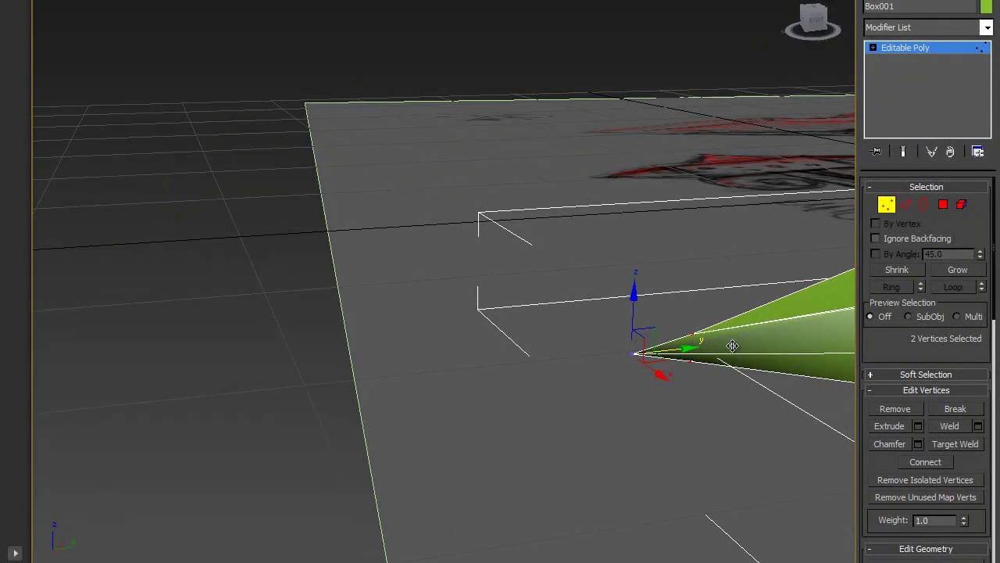
left_click_drag(729, 345, 798, 337)
key("r")
left_click_drag(762, 280, 753, 215)
middle_click_drag(782, 366, 598, 357, "alt")
middle_click_drag(658, 373, 726, 442, "alt")
scroll(491, 430, "up", 3)
scroll(588, 402, "up", 5)
scroll(486, 365, "down", 3)
scroll(723, 442, "up", 3)
middle_click_drag(672, 472, 586, 294)
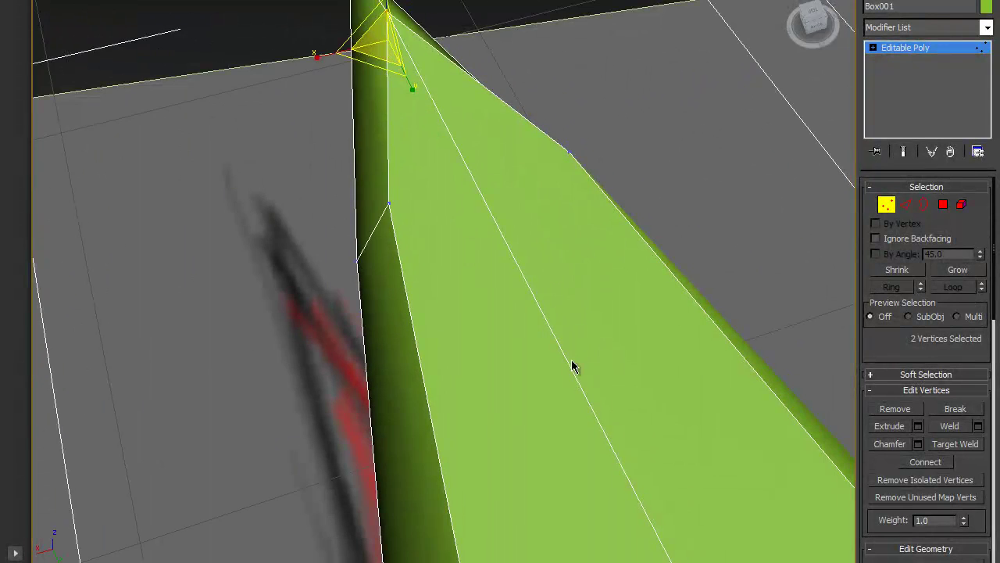
- Try to connect the two side vertices behind the tip across the blade's upper face
left_click(388, 201)
left_click(572, 150, "ctrl")
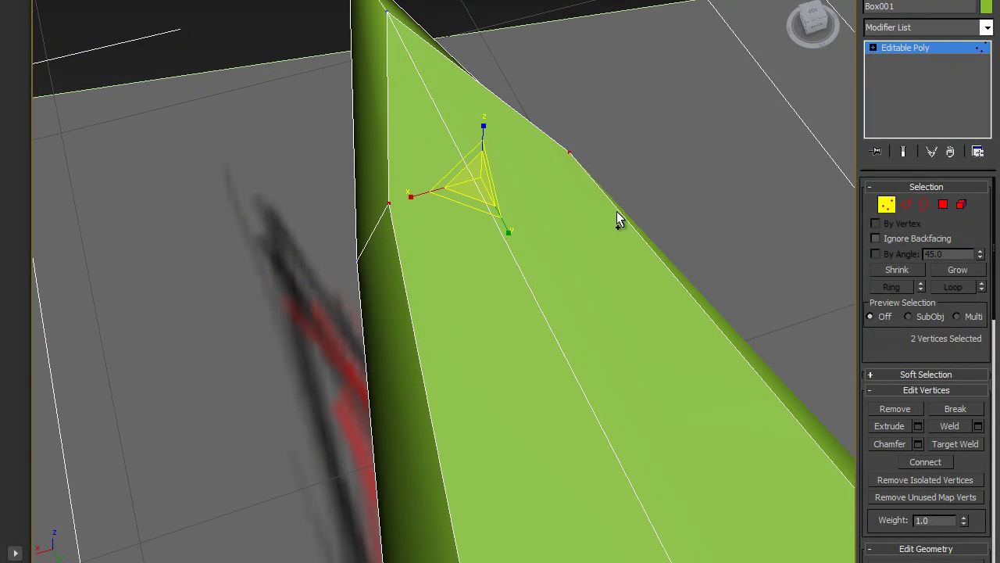
middle_click_drag(613, 342, 669, 297, "alt")
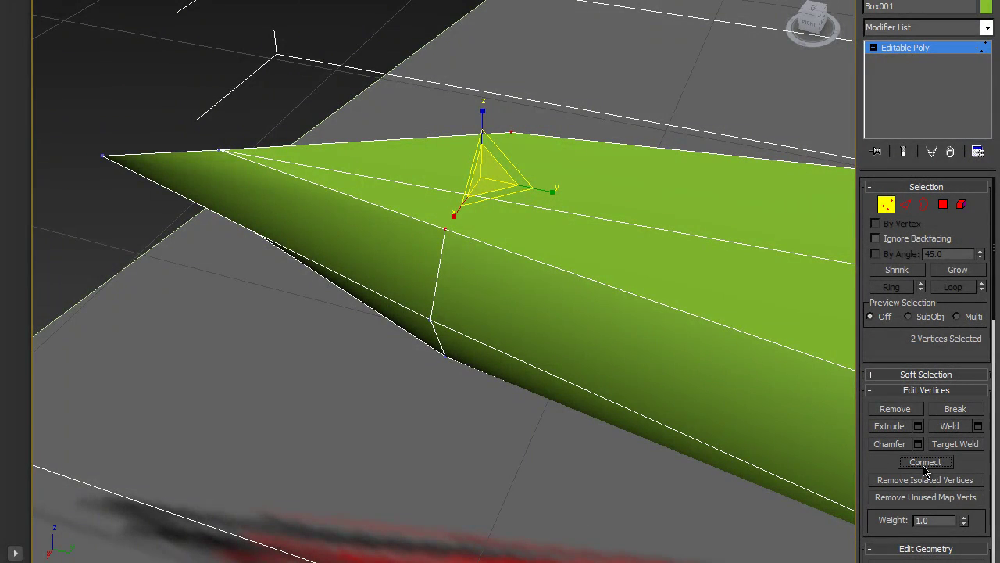
middle_click_drag(555, 371, 547, 258, "alt")
left_click(929, 51)
- Scale the whole blade along Z to less than half its thickness
middle_click_drag(707, 293, 587, 226, "alt")
scroll(588, 227, "down", 5)
middle_click_drag(545, 304, 514, 284, "alt")
scroll(514, 285, "up", 5)
middle_click_drag(504, 333, 358, 362, "alt")
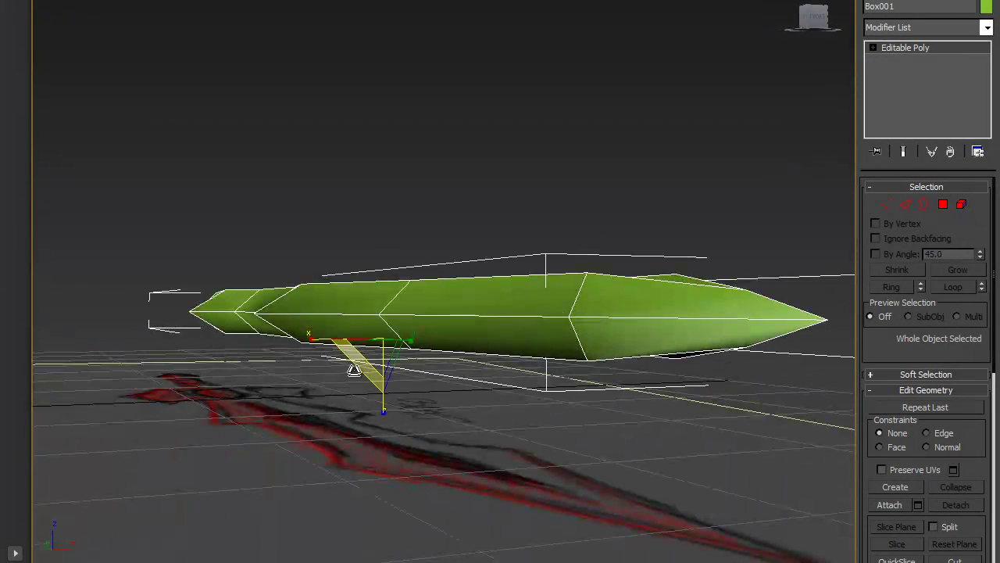
left_click_drag(385, 407, 370, 336)
middle_click_drag(370, 337, 515, 432, "alt")
scroll(538, 473, "down", 5)
- Select the 16 vertices along the blade's centre line in the Front view and scale them along Z to shape the ridge
key("1")
key("alt+w")
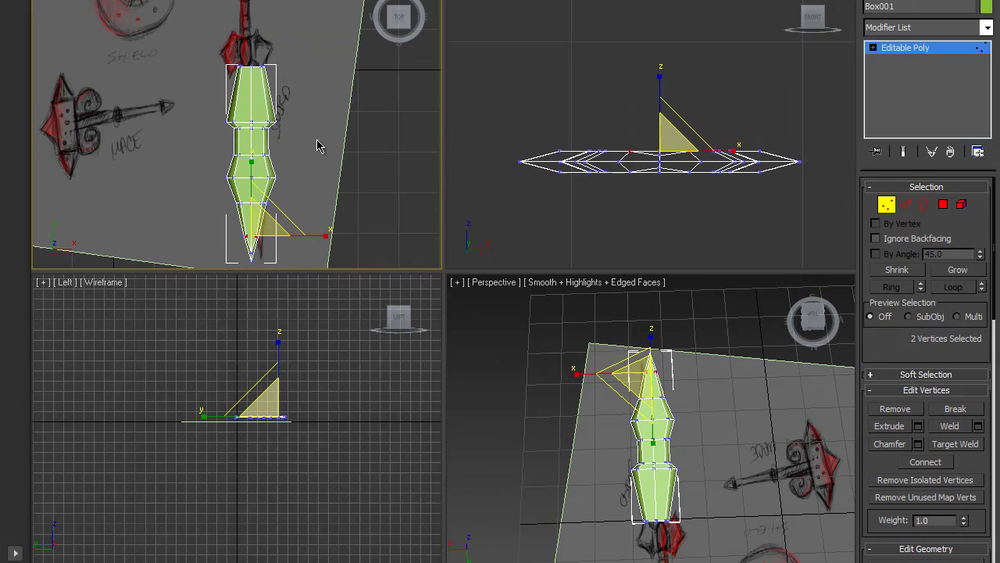
left_click_drag(673, 198, 644, 140)
key("alt+w")
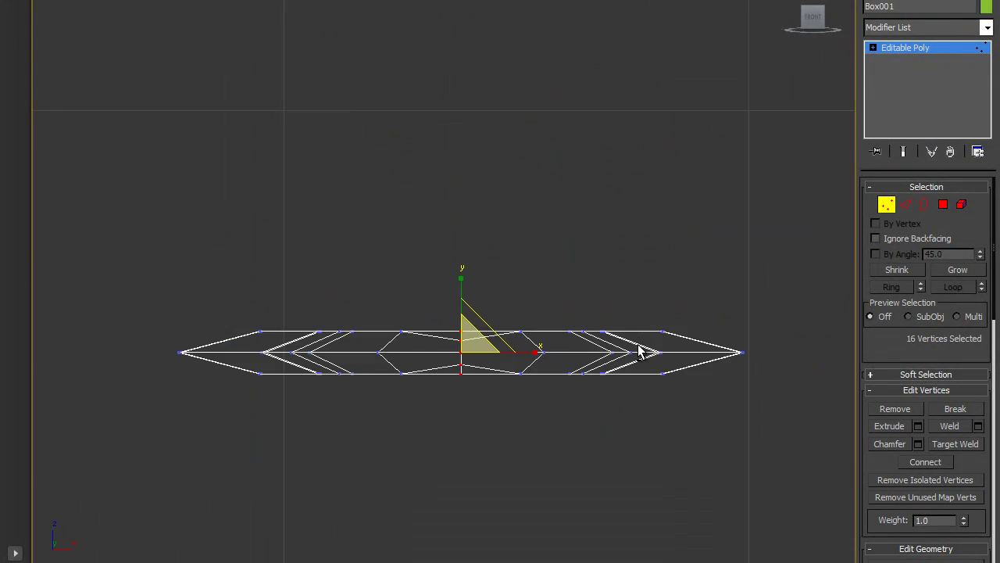
key("alt+w")
right_click(638, 345)
key("alt+w")
middle_click_drag(639, 344, 480, 326, "alt")
scroll(404, 232, "up", 3)
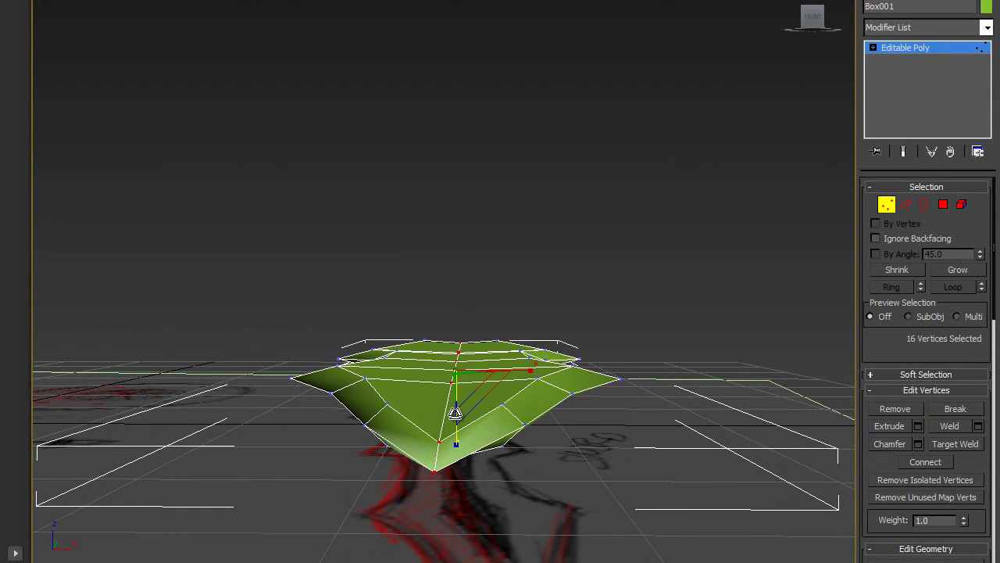
left_click_drag(455, 411, 468, 395)
middle_click_drag(467, 395, 570, 335, "alt")
- Leave vertex editing, then scale the whole blade slightly narrower along X and slightly longer along Y
scroll(560, 444, "down", 5)
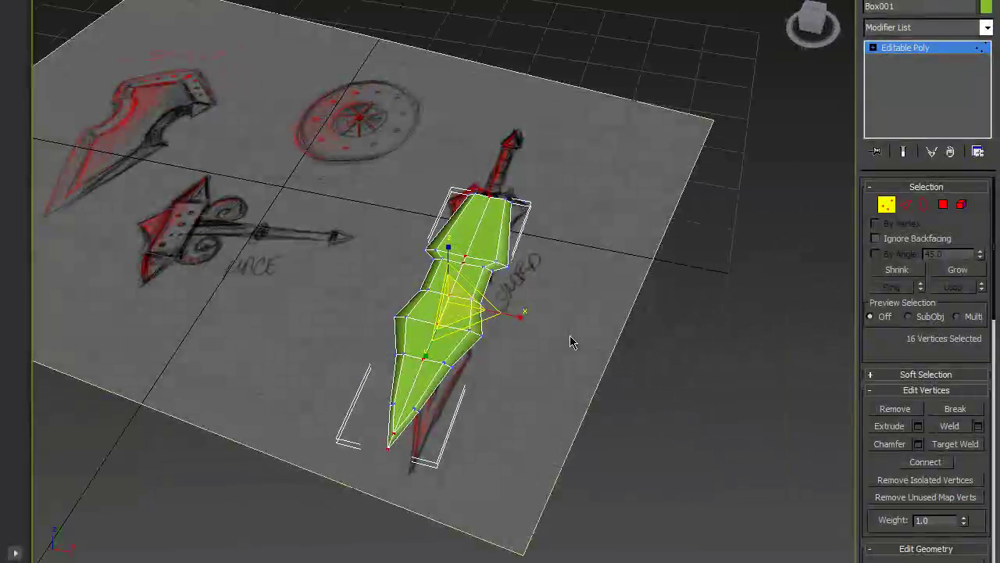
left_click(919, 48)
left_click_drag(516, 325, 510, 326)
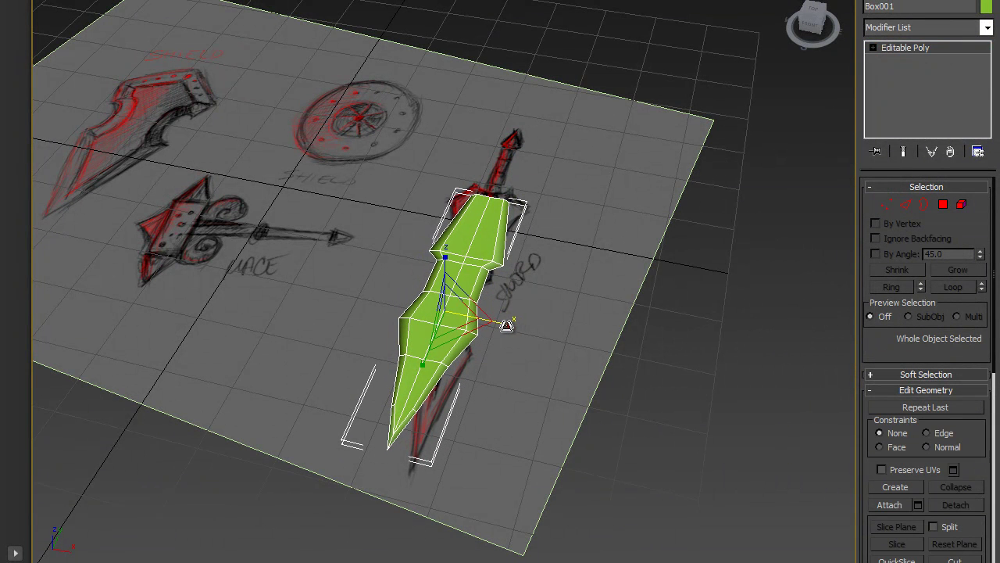
left_click_drag(424, 363, 426, 367)
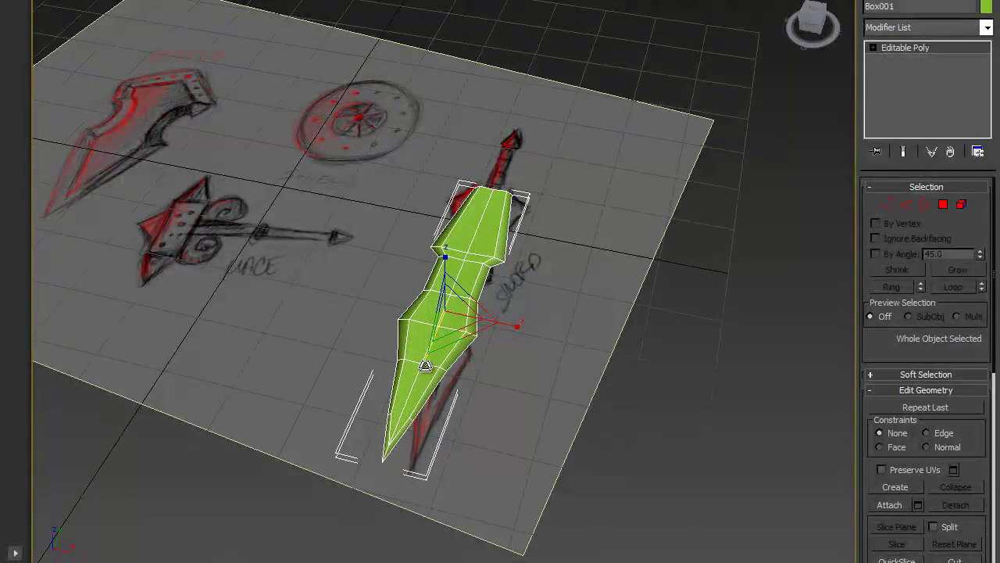
- Move the blade along X off the sword drawing so the sketched guard is uncovered
left_click(659, 419)
middle_click_drag(659, 419, 515, 384, "alt")
left_click(552, 306)
middle_click_drag(568, 316, 539, 343, "alt")
left_click_drag(586, 311, 418, 311)
left_click_drag(602, 190, 602, 190)
left_click_drag(461, 130, 471, 143)
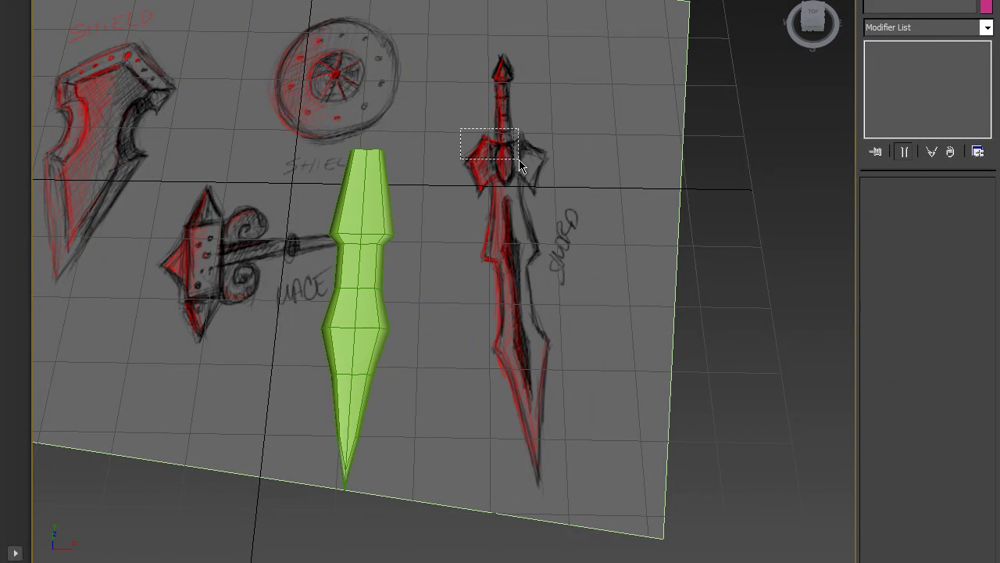
- Create a box over one half of the sketched cross guard in the Top view, about 9.8 long, 6.7 wide and 0.4 high
key("alt+w")
left_click(268, 182)
key("alt+w")
mouse_move(435, 162)
middle_mouse_down()
mouse_move(380, 256)
mouse_move(420, 256)
middle_mouse_up()
scroll(380, 256, "up", 4)
middle_click_drag(342, 11, 330, 29)
left_click(211, 0)
mouse_move(258, 0)
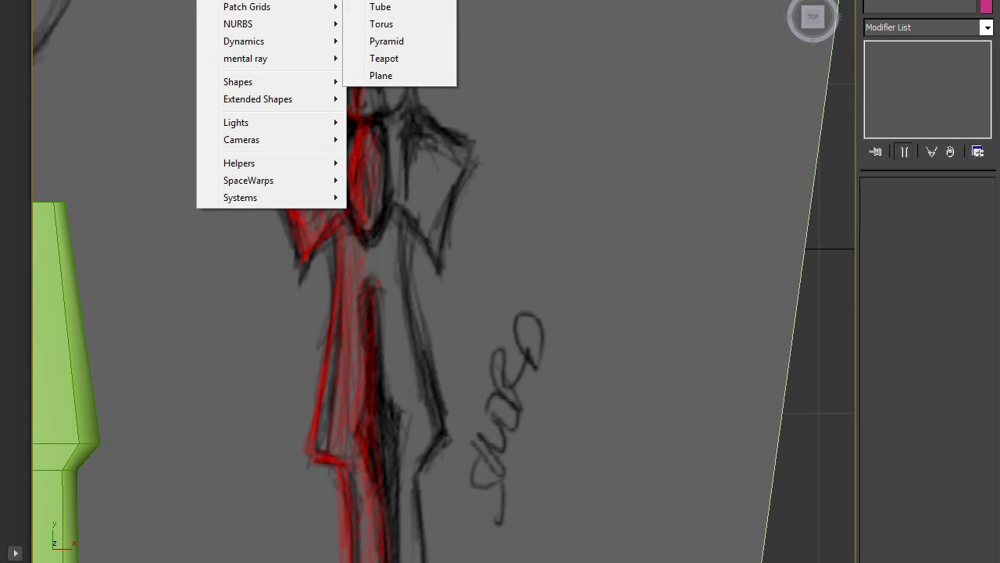
left_click(379, 0)
middle_click_drag(436, 136, 400, 188)
left_click_drag(343, 150, 454, 308)
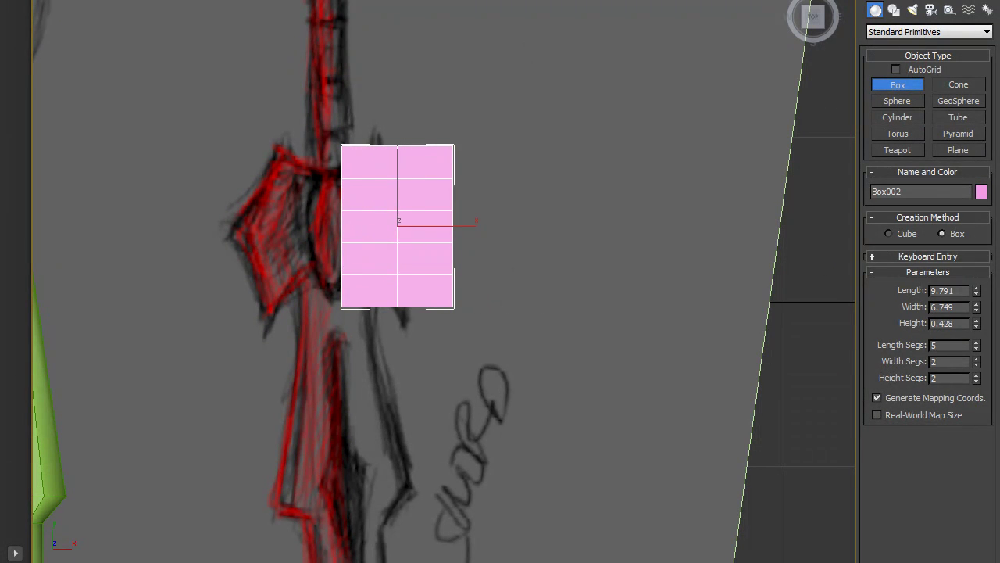
- Make the guard box see-through and convert it to an Editable Poly for vertex editing
key("w")
key("alt+x")
middle_click_drag(398, 161, 476, 252)
scroll(391, 204, "up", 4)
key("1")
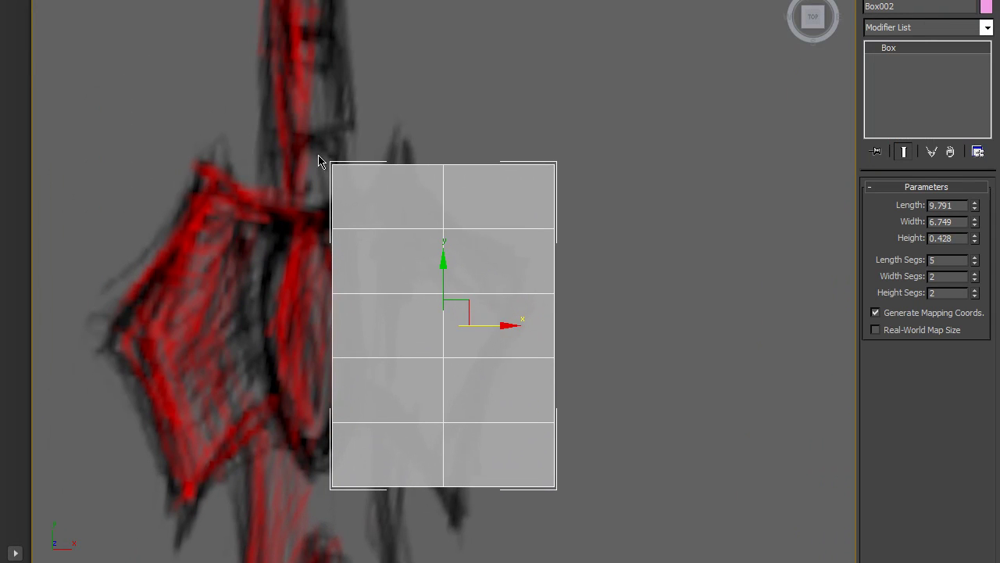
right_click(453, 270)
mouse_move(574, 419)
left_click(659, 429)
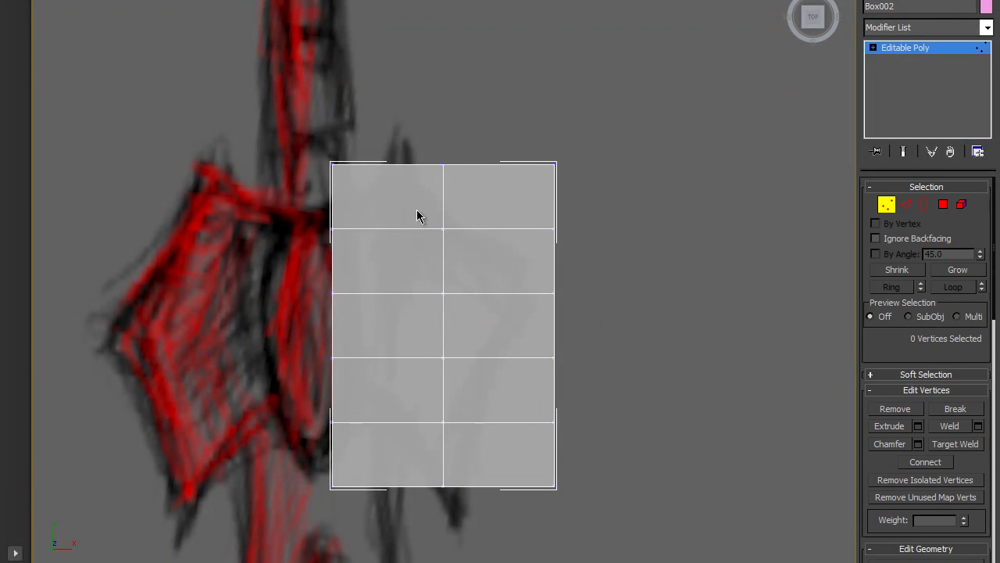
- Shape the guard's upper spike by lowering the inner corner, raising the middle vertex and moving the outer corner into the notch
scroll(459, 240, "up", 5)
left_click_drag(269, 123, 270, 201)
left_click_drag(512, 165, 429, 106)
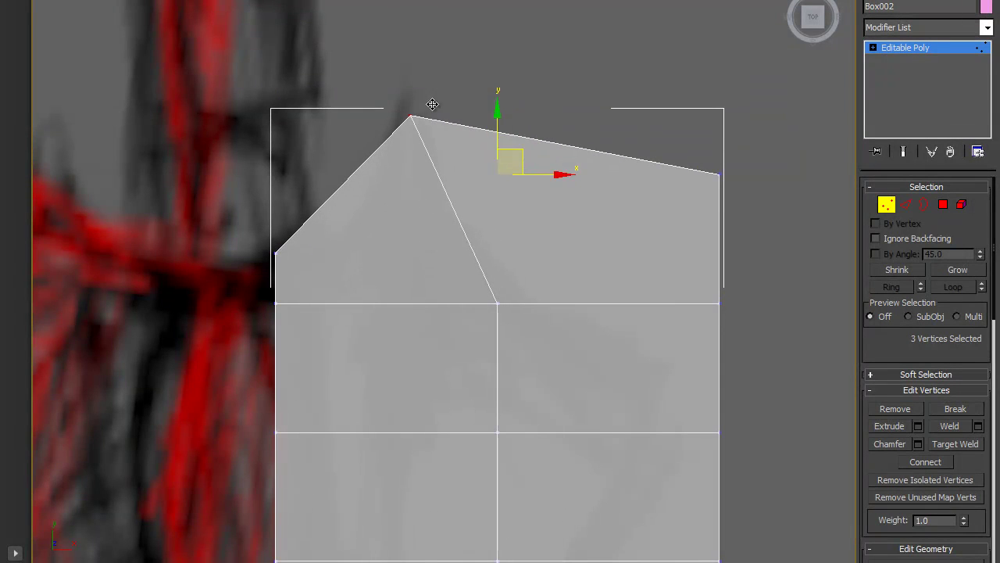
left_click_drag(696, 149, 756, 212)
left_click_drag(746, 165, 562, 224)
left_click_drag(489, 313, 422, 325)
left_click_drag(555, 269, 492, 248)
- Move the guard's outer side vertices below the notch row by row onto the sketch's outline
left_click_drag(662, 283, 769, 368)
left_click_drag(741, 297, 662, 355)
middle_click_drag(682, 406, 655, 319)
left_click_drag(631, 317, 642, 373)
middle_click_drag(661, 473, 670, 348)
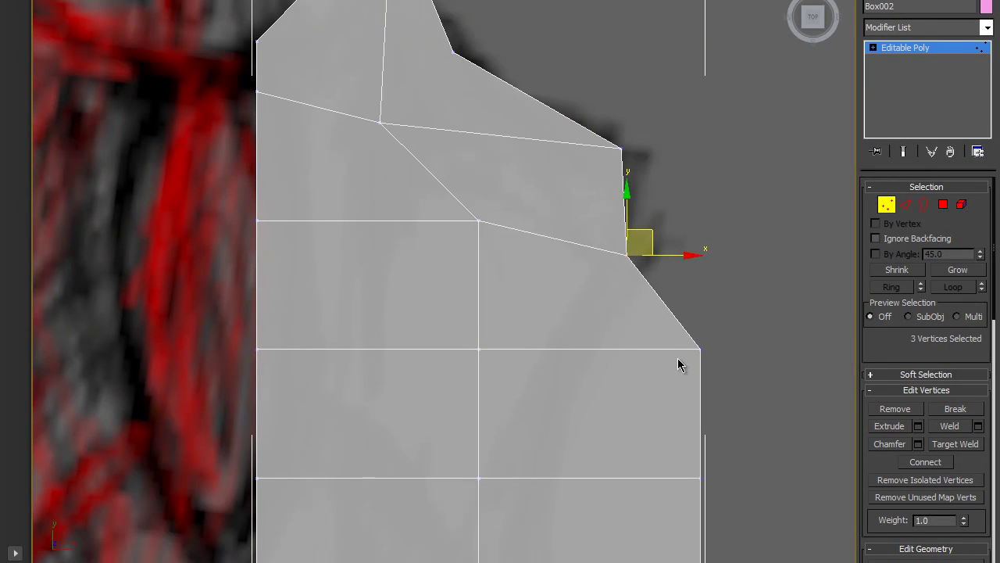
left_click_drag(730, 347, 608, 354)
left_click_drag(663, 363, 523, 359)
left_click_drag(641, 463, 715, 521)
left_click_drag(703, 485, 551, 456)
- Pull the guard's bottom middle vertex down into a spike and move the inner lower vertices up to the sketched outline
middle_click_drag(512, 522, 524, 423)
left_click_drag(556, 359, 515, 442)
left_click_drag(213, 341, 324, 440)
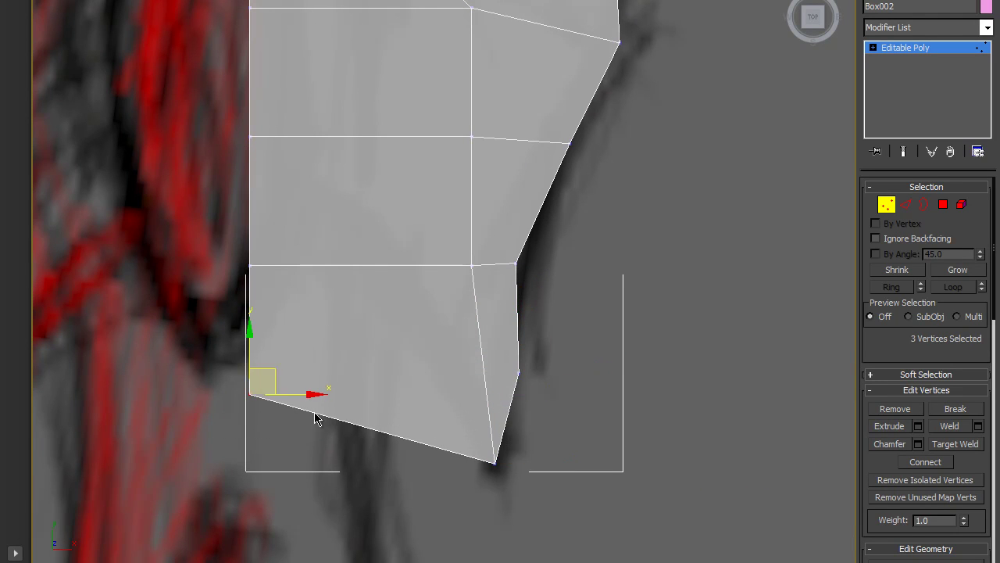
left_click_drag(277, 386, 392, 306)
left_click_drag(216, 224, 275, 285)
left_click_drag(252, 225, 273, 141)
left_click_drag(328, 297, 406, 333)
left_click_drag(396, 291, 374, 248)
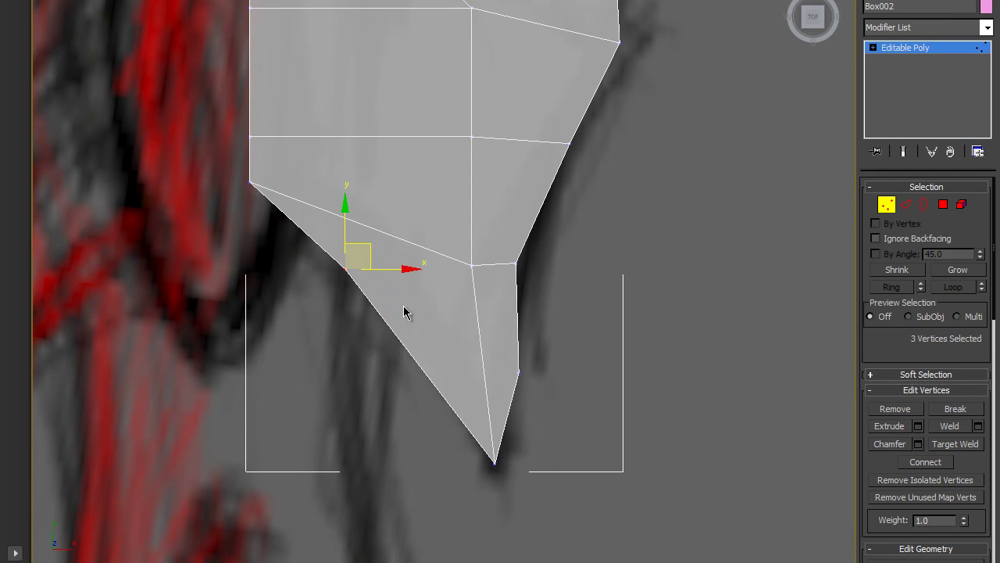
- Nudge the vertex at the guard's upper notch slightly outward along X
scroll(402, 375, "down", 4)
middle_click_drag(473, 181, 471, 308)
scroll(447, 258, "up", 3)
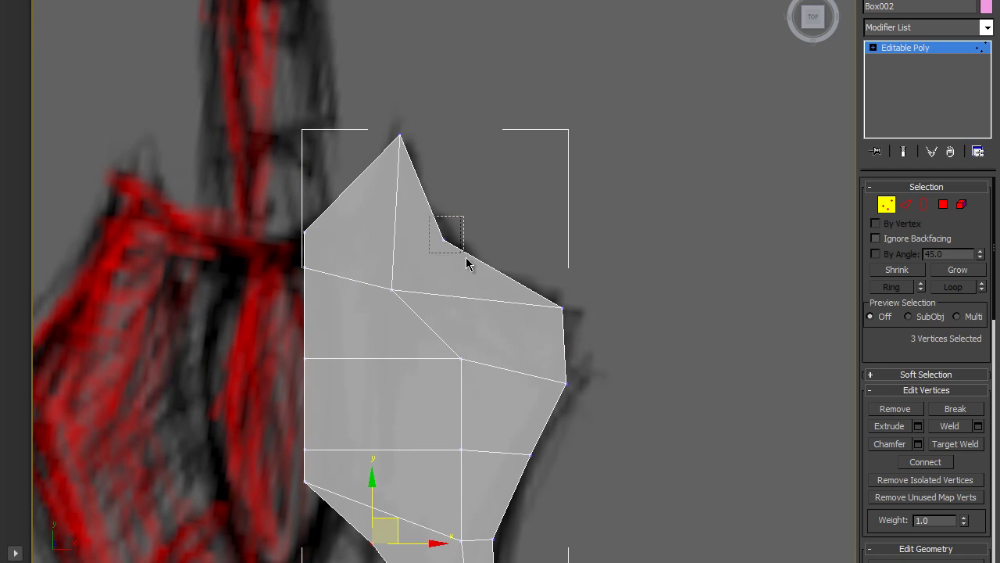
left_click_drag(438, 229, 448, 240)
left_click(563, 307)
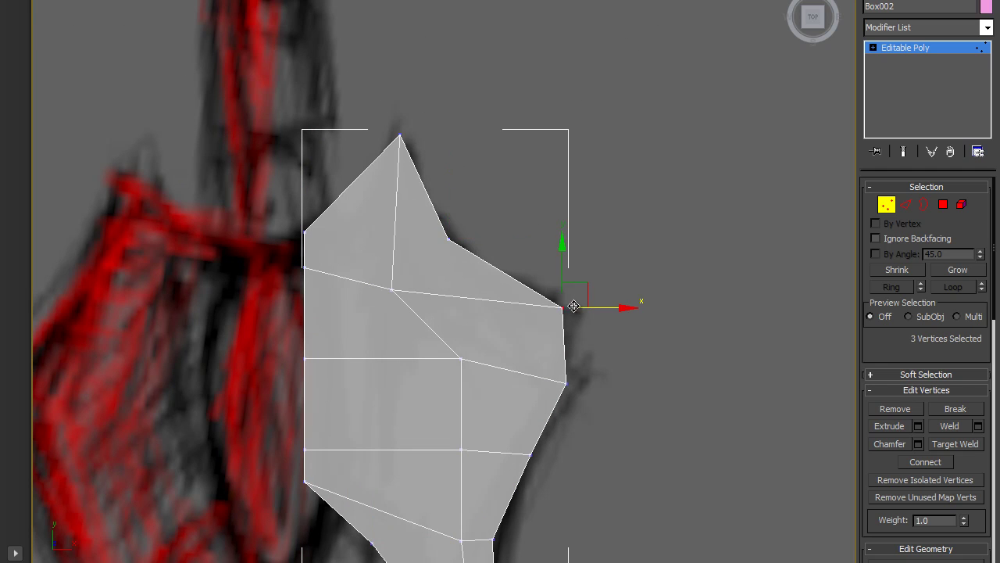
middle_click_drag(433, 280, 516, 368)
scroll(522, 375, "up", 2)
scroll(514, 400, "down", 2)
middle_click_drag(518, 415, 512, 337)
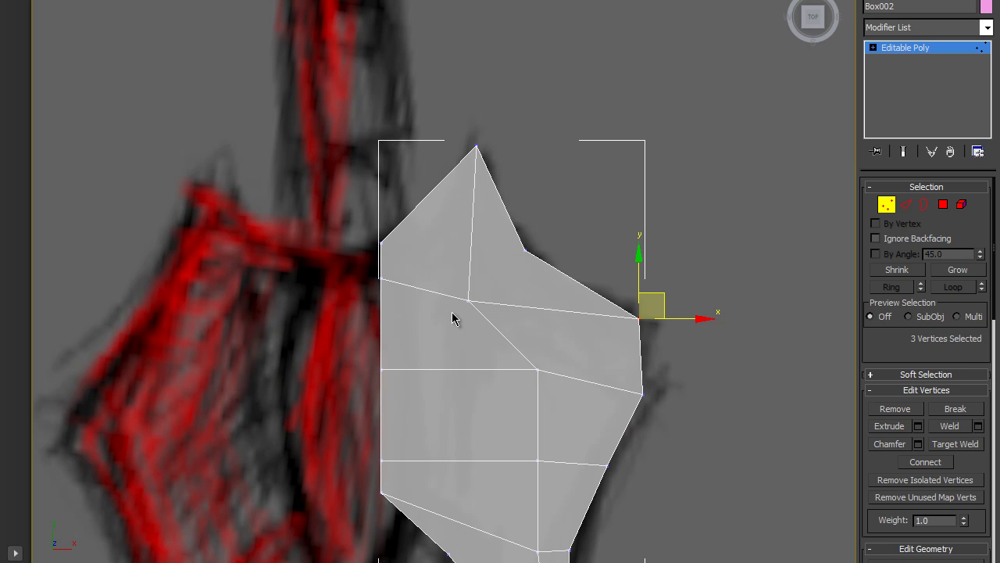
- Move the guard's four interior vertices upward so the cross rows spread evenly through the shape
left_click(467, 299)
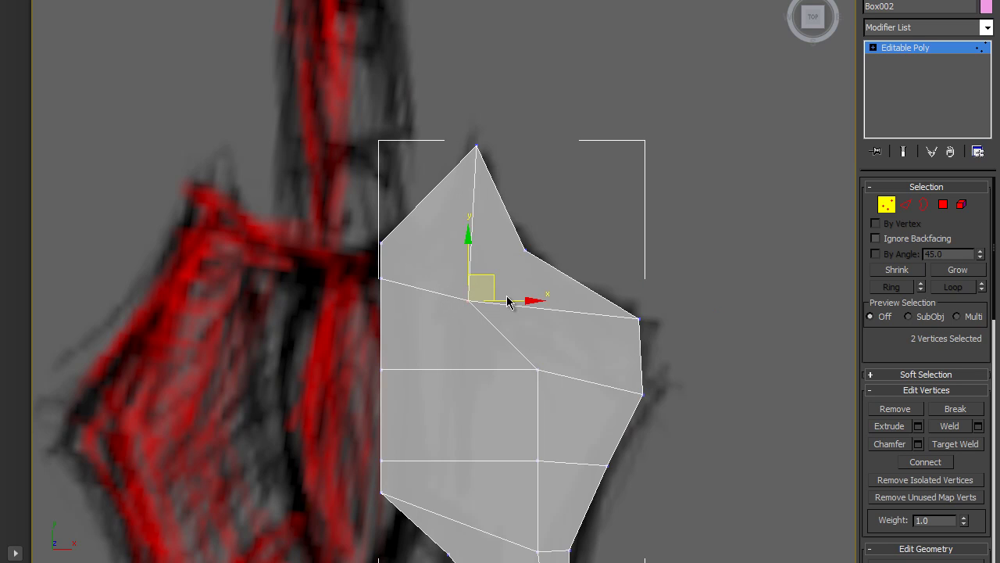
left_click_drag(489, 292, 492, 261)
left_click_drag(512, 346, 547, 337)
middle_click_drag(539, 359, 529, 331)
left_click(528, 435)
left_click_drag(551, 423, 543, 397)
middle_click_drag(534, 517, 537, 457)
left_click(533, 467)
left_click_drag(555, 459, 550, 425)
left_click(648, 440)
scroll(645, 450, "down", 4)
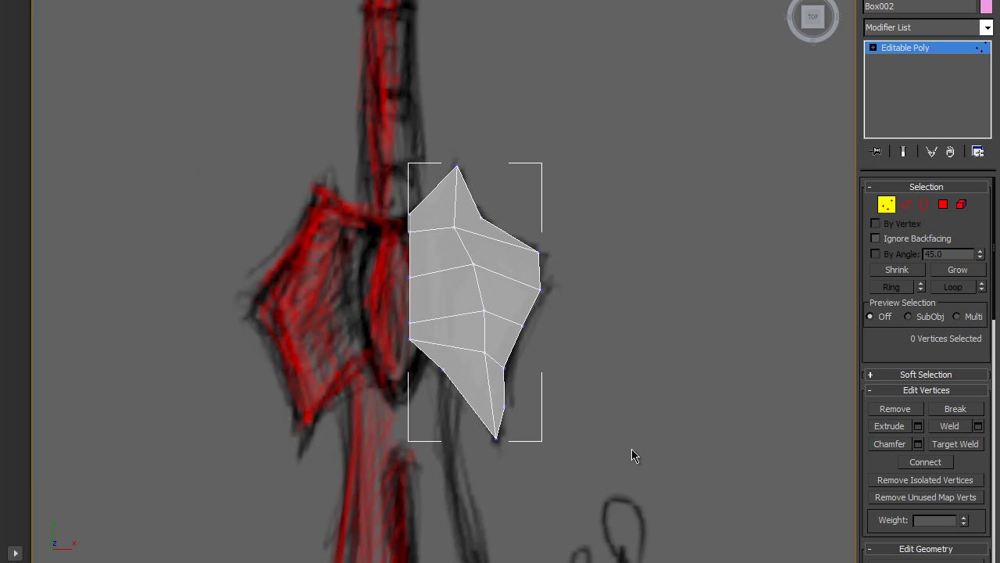
- Move the guard's two upper interior vertices slightly outward along X and select the notch vertex
scroll(632, 449, "up", 2)
middle_click_drag(627, 345, 604, 405)
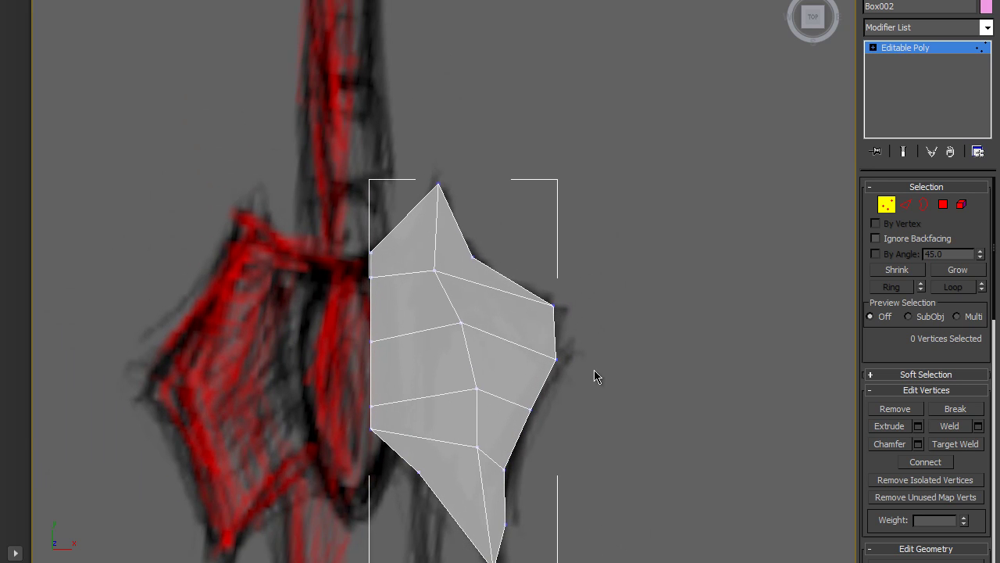
middle_click_drag(574, 351, 572, 406)
scroll(450, 348, "up", 2)
left_click_drag(471, 424, 469, 422)
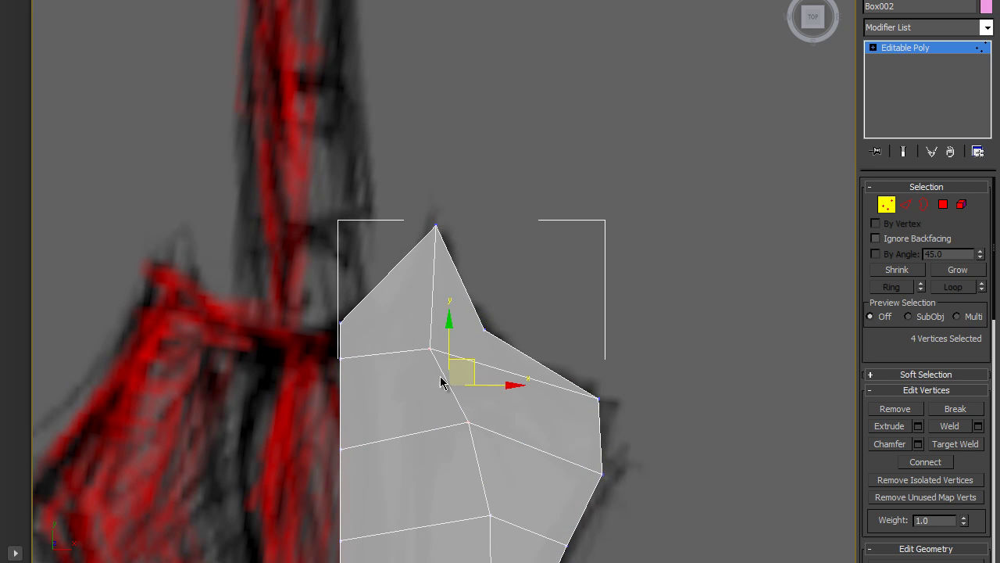
left_click_drag(455, 342, 475, 373)
left_click_drag(471, 439, 505, 415)
left_click(482, 326)
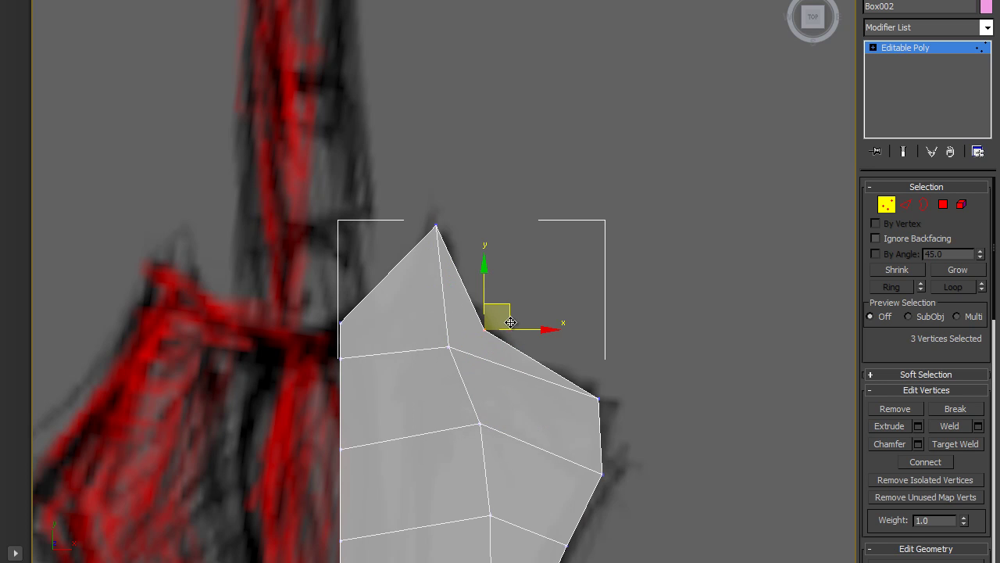
- Move the vertices along the guard's inner edge so they curve around the sketched central oval
left_click(530, 325)
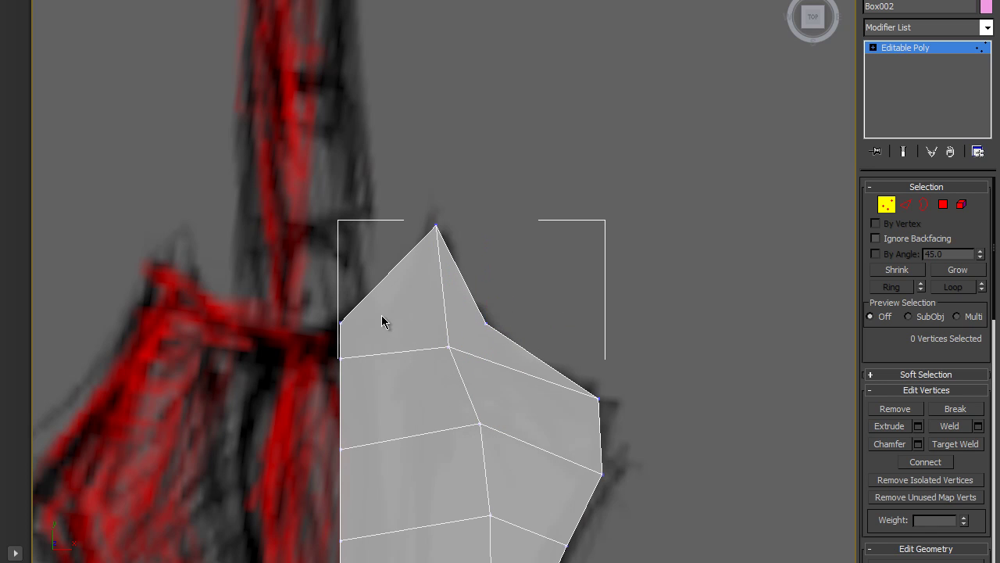
scroll(438, 407, "down", 3)
scroll(455, 357, "up", 2)
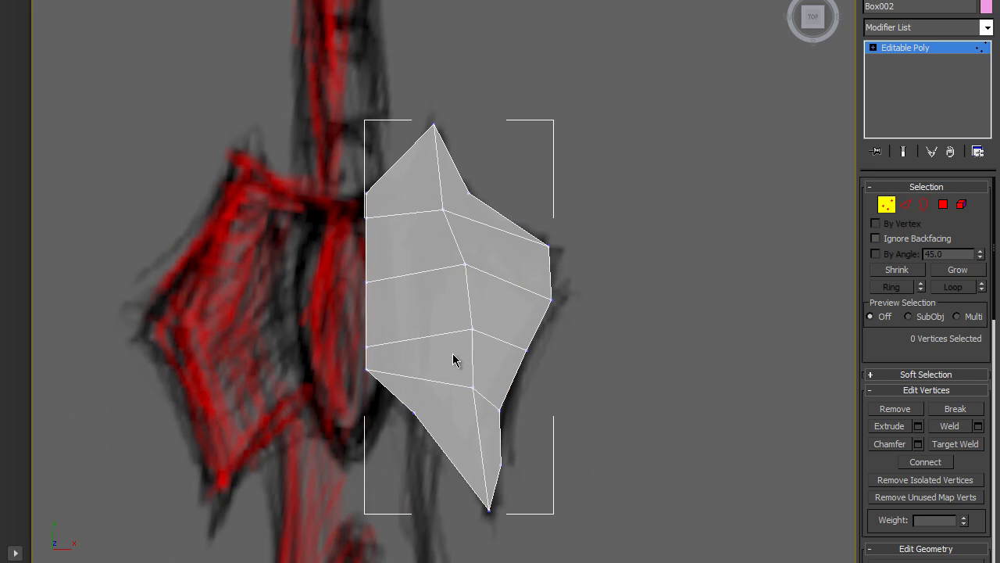
left_click_drag(346, 195, 395, 411)
mouse_move(420, 297)
left_mouse_down()
mouse_move(430, 284)
mouse_move(438, 292)
left_mouse_up()
left_click_drag(364, 366, 406, 377)
left_click(383, 281)
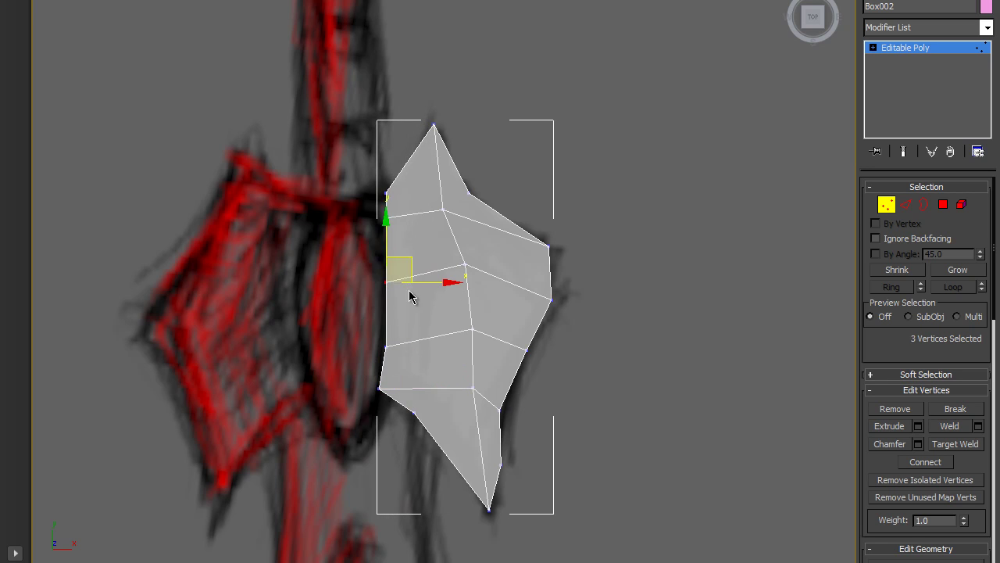
left_click_drag(401, 237, 390, 216)
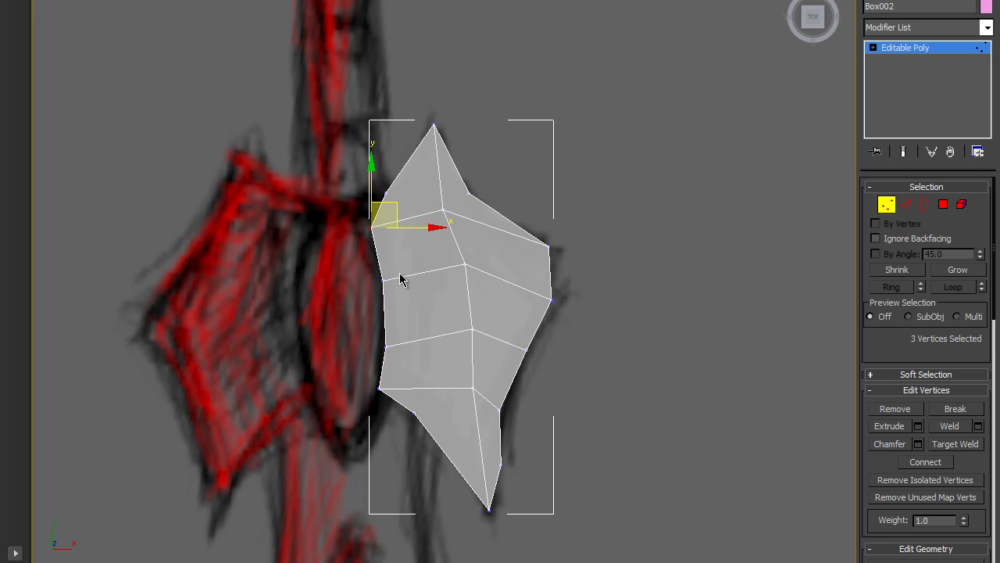
- Show the viewport polygon statistics and move the guard's top inner corner vertices toward the upper end of the oval
key("7")
scroll(222, 144, "up", 3)
mouse_move(308, 117)
left_mouse_down()
mouse_move(339, 110)
mouse_move(292, 120)
left_mouse_up()
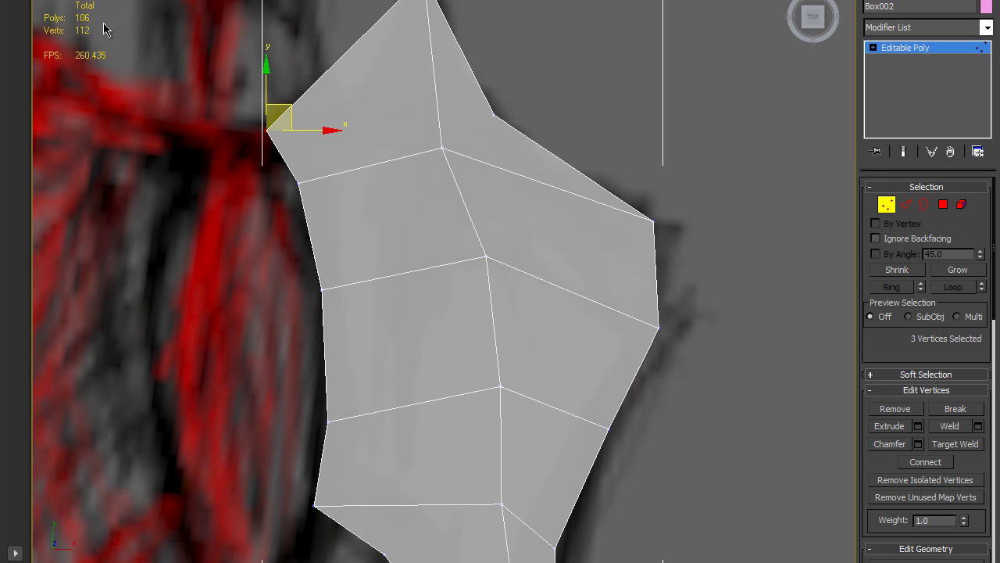
scroll(226, 125, "down", 1)
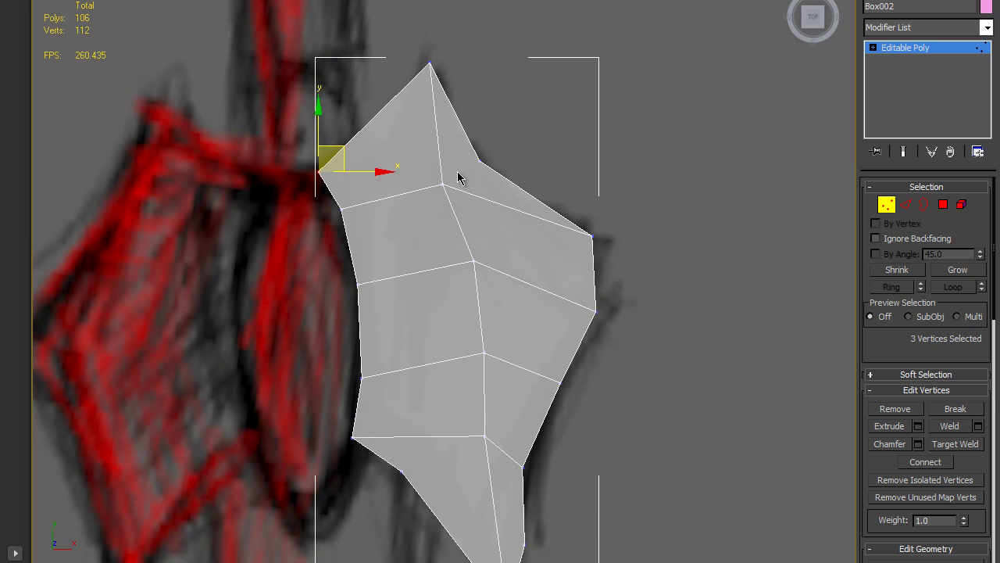
left_click(938, 48)
- Scale the whole guard piece vertically in the Front view to make it thicker
key("alt+w")
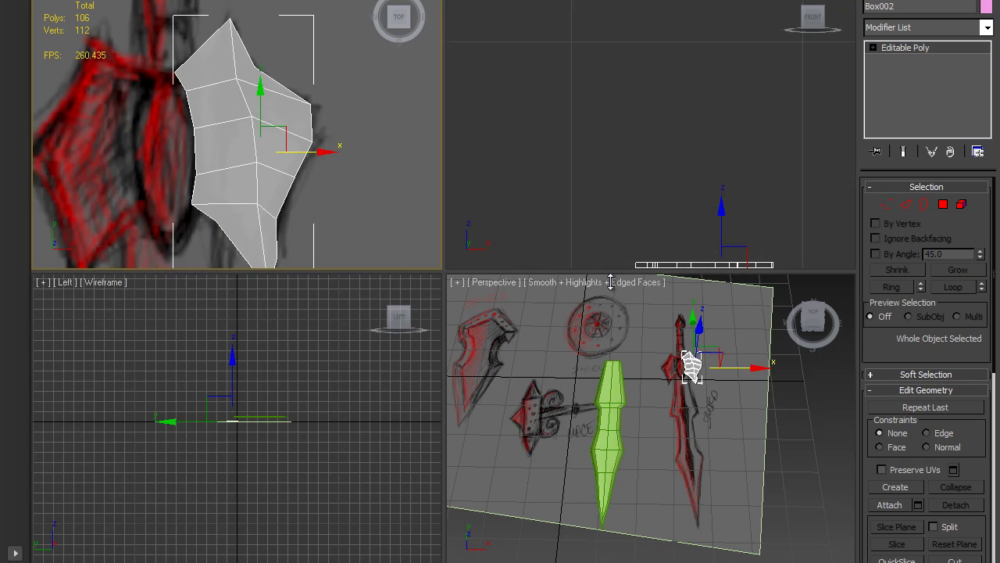
key("alt+w")
scroll(662, 253, "down", 2)
scroll(596, 279, "up", 3)
left_click_drag(515, 309, 517, 226)
scroll(528, 263, "up", 2)
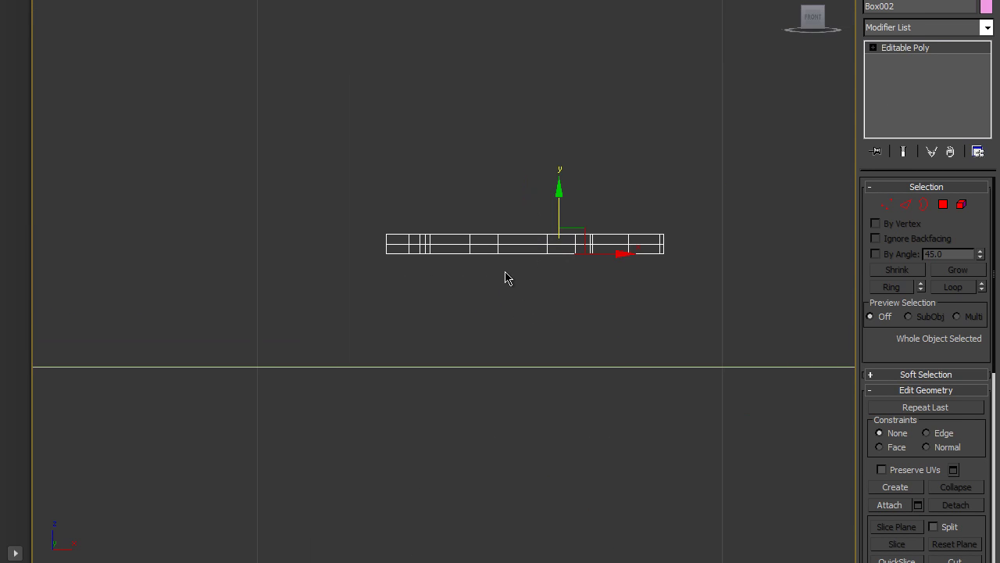
key("r")
left_click_drag(559, 190, 558, 114)
- Select the middle ring of vertices around the guard's side and scale it outward to form a bevelled, pointed rim
key("1")
left_click_drag(348, 220, 718, 240)
key("alt+w")
right_click(633, 400)
key("alt+w")
middle_click_drag(636, 381, 543, 309, "alt")
middle_click_drag(600, 194, 469, 313)
scroll(493, 368, "up", 3)
left_click_drag(523, 203, 494, 181)
mouse_move(495, 181)
middle_mouse_down("alt")
mouse_move(557, 288)
mouse_move(537, 261)
middle_mouse_up("alt")
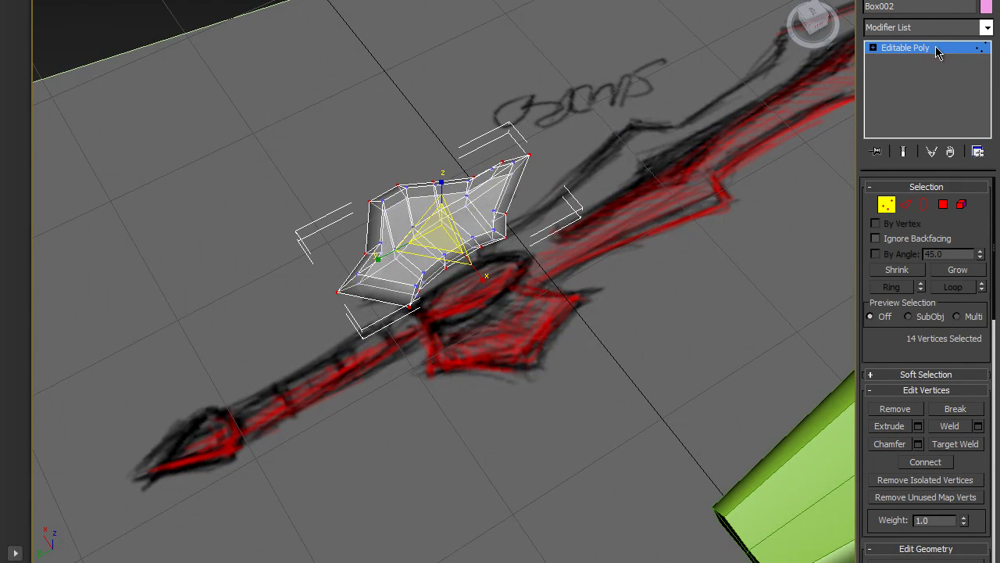
left_click(938, 49)
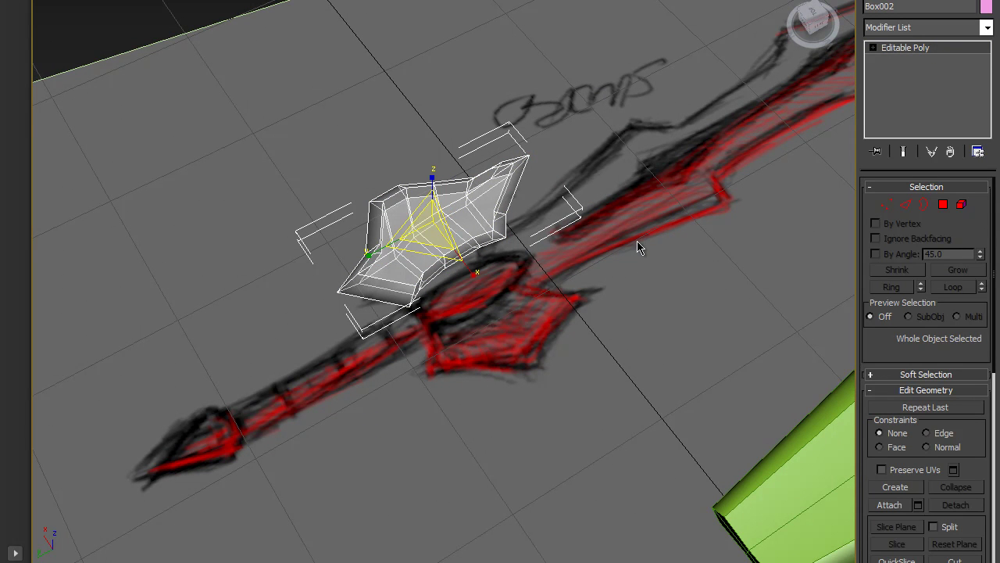
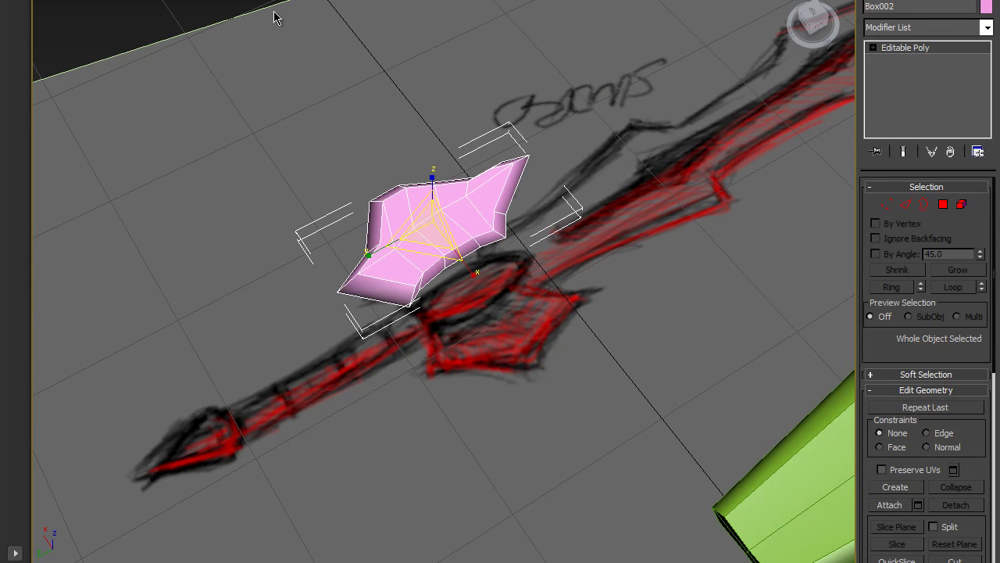
- Delete the side polygons along the guard's inner edge facing the oval
middle_click_drag(405, 164, 554, 182, "alt")
left_click(513, 86)
middle_click_drag(609, 150, 422, 213)
scroll(504, 260, "up", 5)
key("4")
left_click(257, 172)
left_click(297, 195, "ctrl")
left_click(397, 182, "ctrl")
left_click(489, 173, "ctrl")
left_click(495, 188, "ctrl")
middle_click_drag(536, 190, 625, 276, "alt")
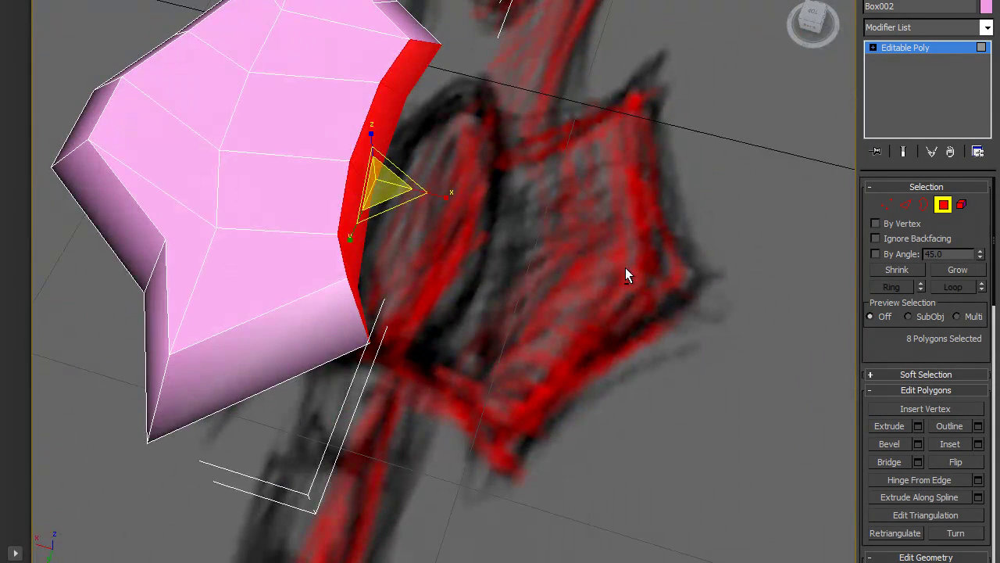
key("Delete")
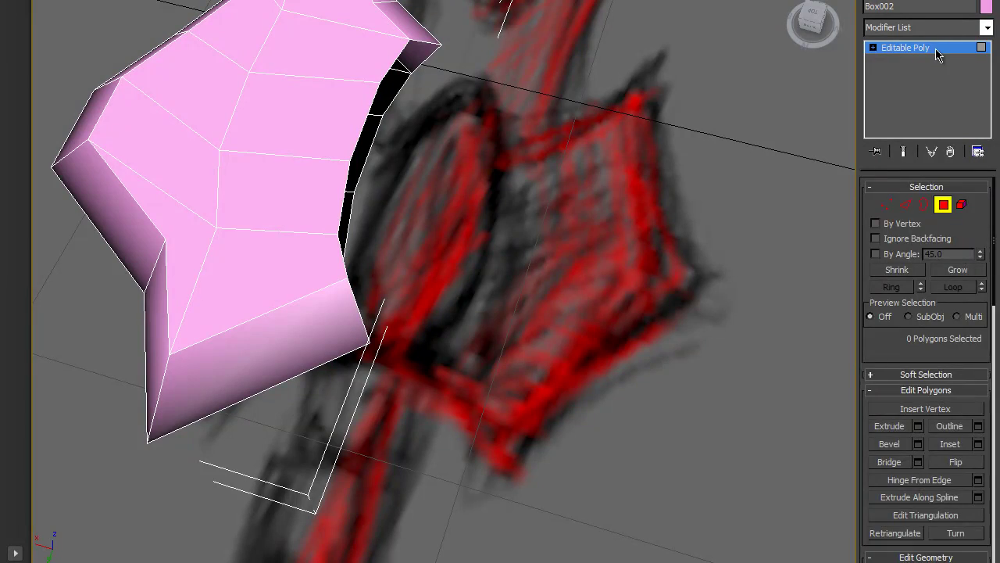
left_click(937, 49)
- Select the vertices along the guard's open inner edge and scale them up along Z to thicken that side
middle_click_drag(706, 247, 514, 274, "alt")
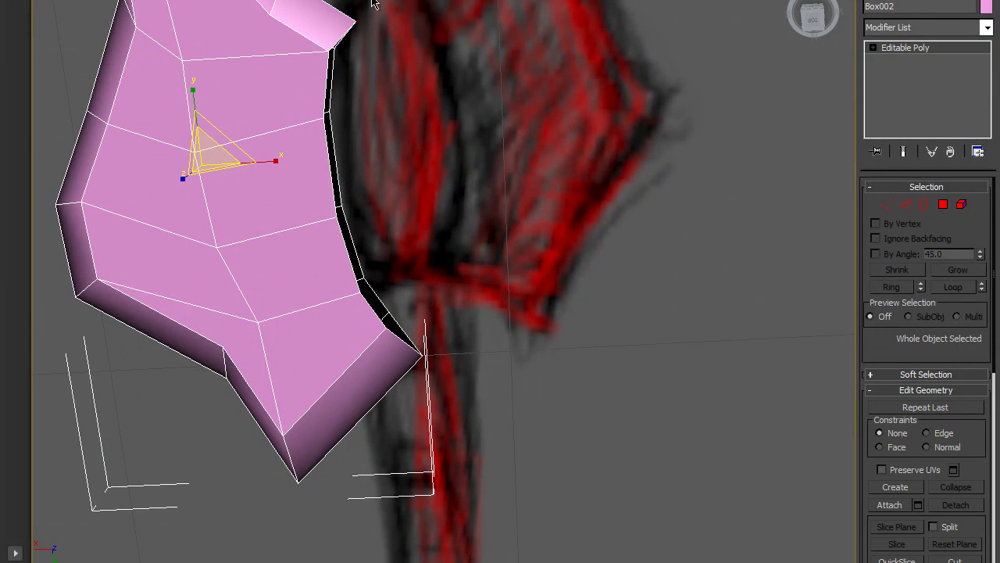
middle_click_drag(437, 131, 417, 69, "alt")
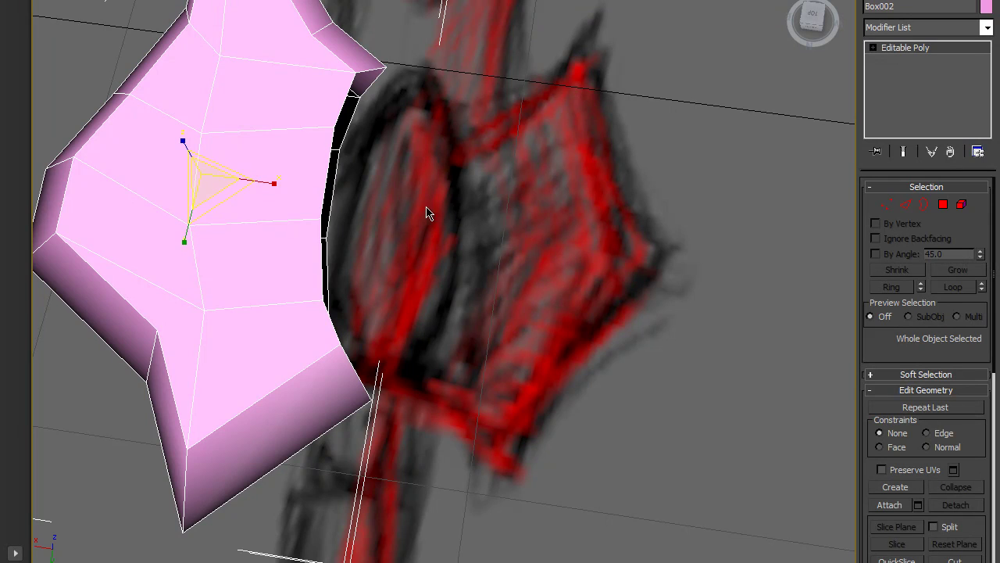
middle_click_drag(451, 209, 458, 250, "alt")
middle_click_drag(383, 205, 439, 260, "alt")
key("1")
mouse_move(252, 88)
middle_mouse_down("alt")
mouse_move(233, 172)
mouse_move(260, 80)
middle_mouse_up("alt")
left_click_drag(241, 36, 332, 152)
left_click_drag(319, 190, 344, 252, "ctrl")
left_click_drag(318, 288, 348, 331, "ctrl")
middle_click_drag(348, 331, 226, 160, "alt")
left_click_drag(311, 113, 309, 91)
- Flatten the guard's blade-side spike along Z and select the outer-edge vertices to taper the shape toward the rim
middle_click_drag(309, 91, 621, 166, "alt")
left_click_drag(605, 149, 685, 247)
left_click_drag(652, 143, 652, 160)
middle_click_drag(651, 160, 452, 269, "alt")
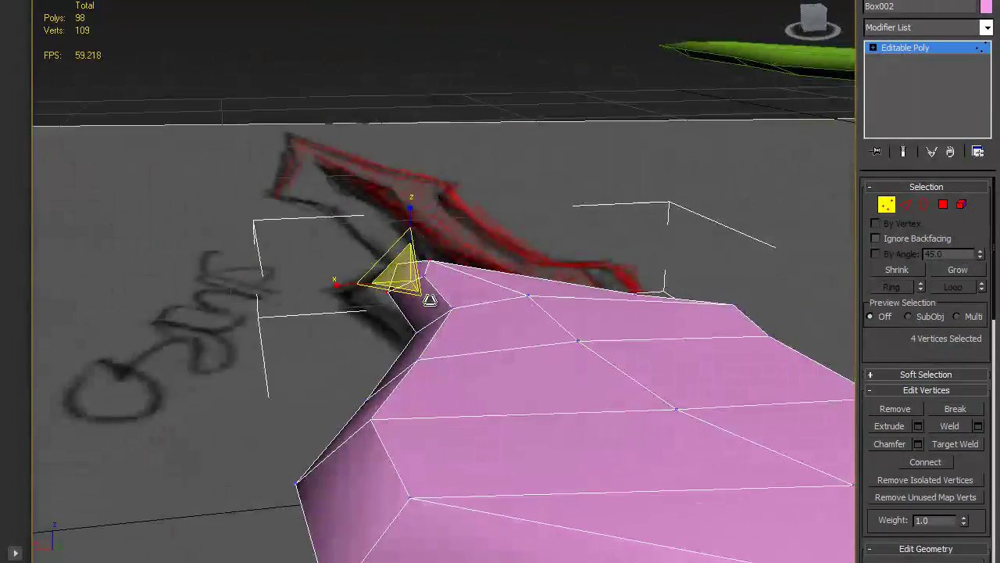
middle_click_drag(360, 367, 390, 397, "alt")
left_click_drag(390, 397, 446, 425)
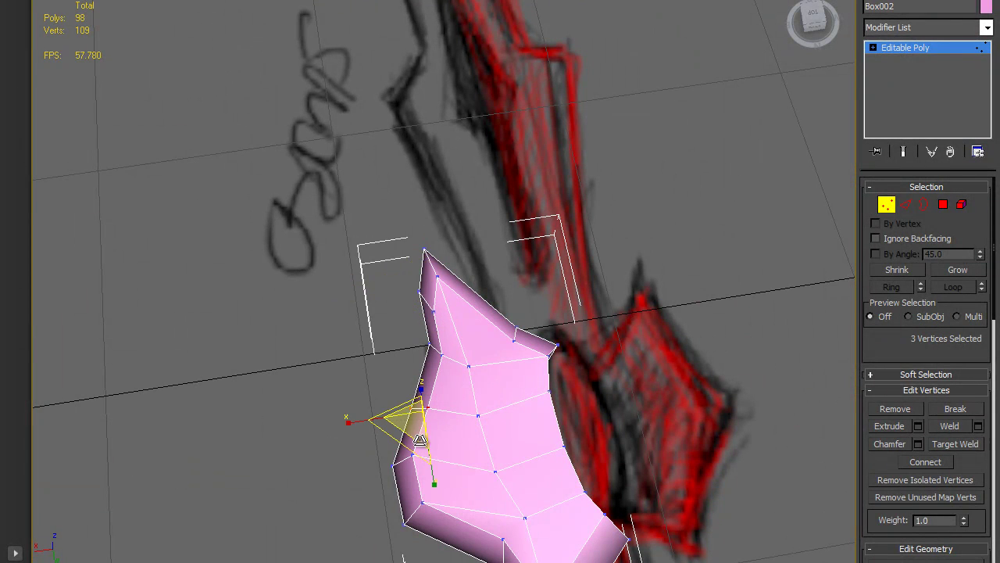
left_click_drag(388, 456, 428, 486, "ctrl")
left_click_drag(443, 537, 443, 538, "ctrl")
middle_click_drag(443, 537, 413, 404, "alt")
middle_click_drag(402, 473, 546, 437, "alt")
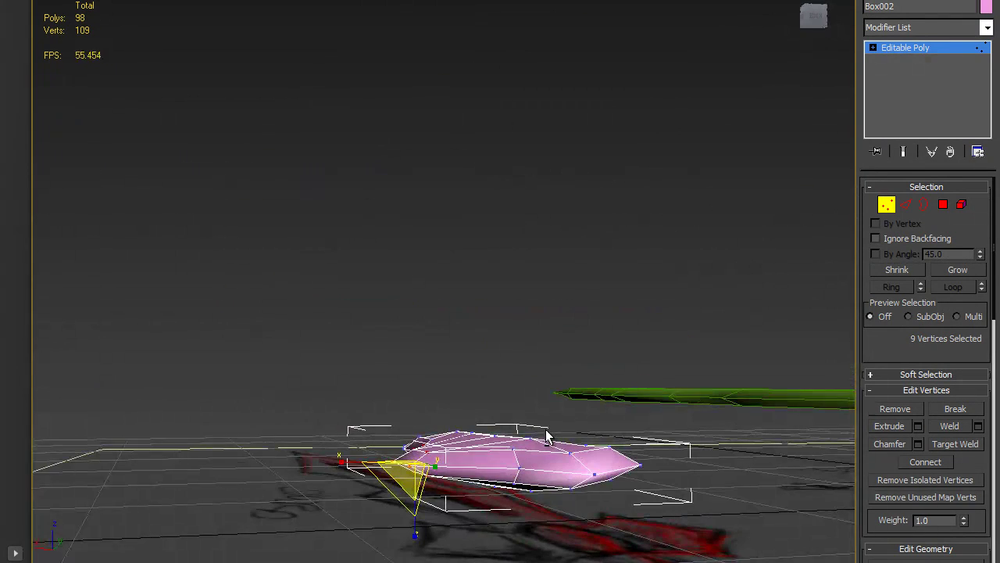
left_click(931, 52)
- Mirror the guard half on the X axis as a Copy and slide it along X until the inner corners meet
middle_click_drag(682, 205, 668, 303, "alt")
left_click(553, 430)
middle_click_drag(554, 429, 478, 363)
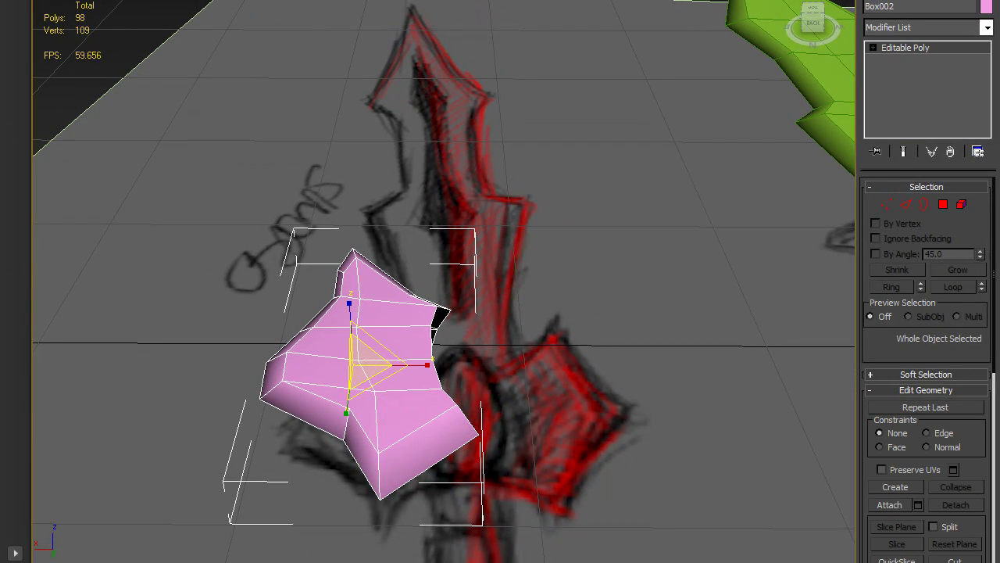
left_click(682, 0)
left_click_drag(486, 133, 739, 82)
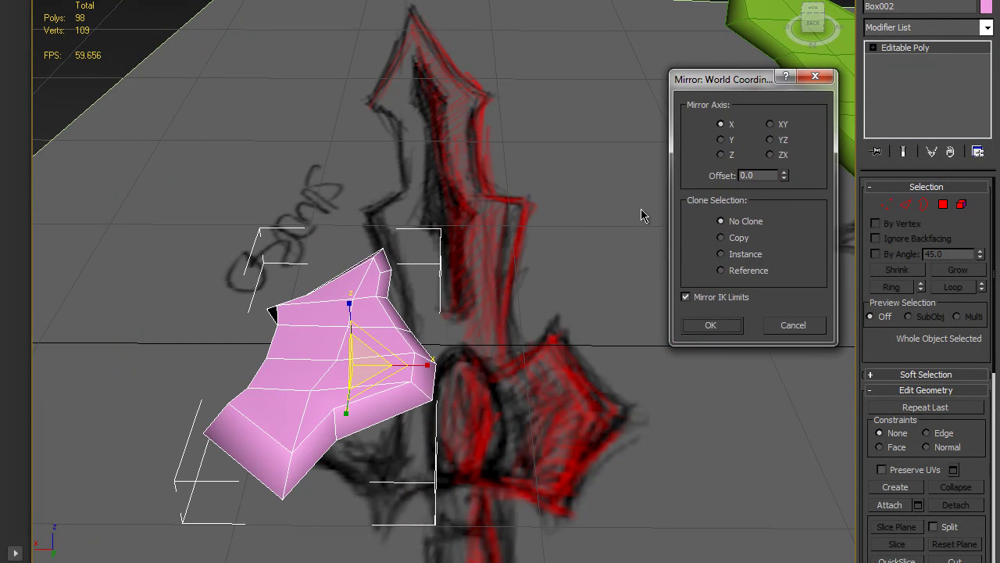
left_click(722, 140)
left_click(724, 157)
left_click(726, 140)
left_click(731, 128)
left_click(721, 238)
left_click(709, 326)
key("w")
left_click_drag(293, 365, 539, 367)
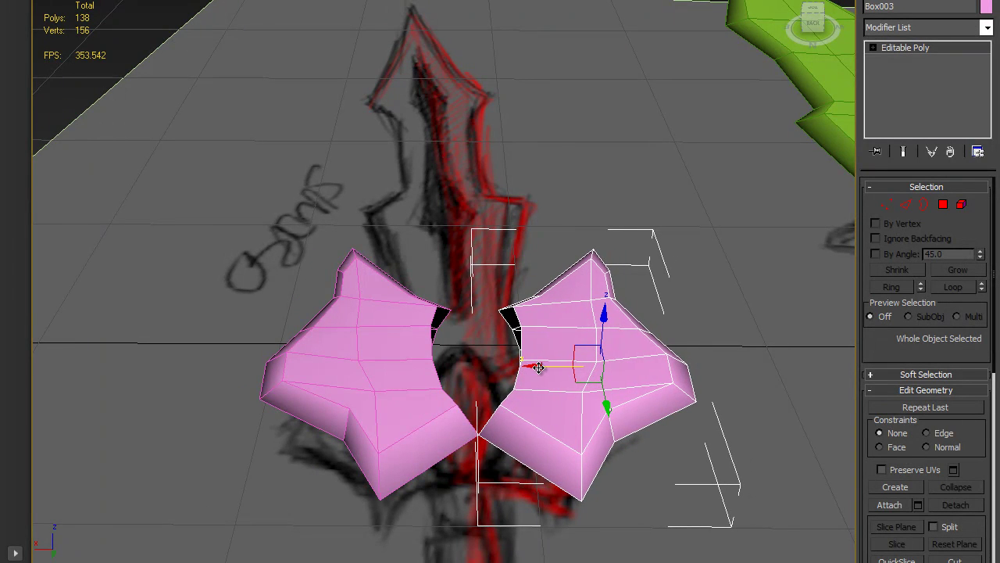
- Attach the mirrored half to the original guard half so both form one object
middle_click_drag(579, 404, 565, 335)
scroll(540, 328, "up", 4)
left_click(391, 328)
middle_click_drag(659, 364, 570, 355)
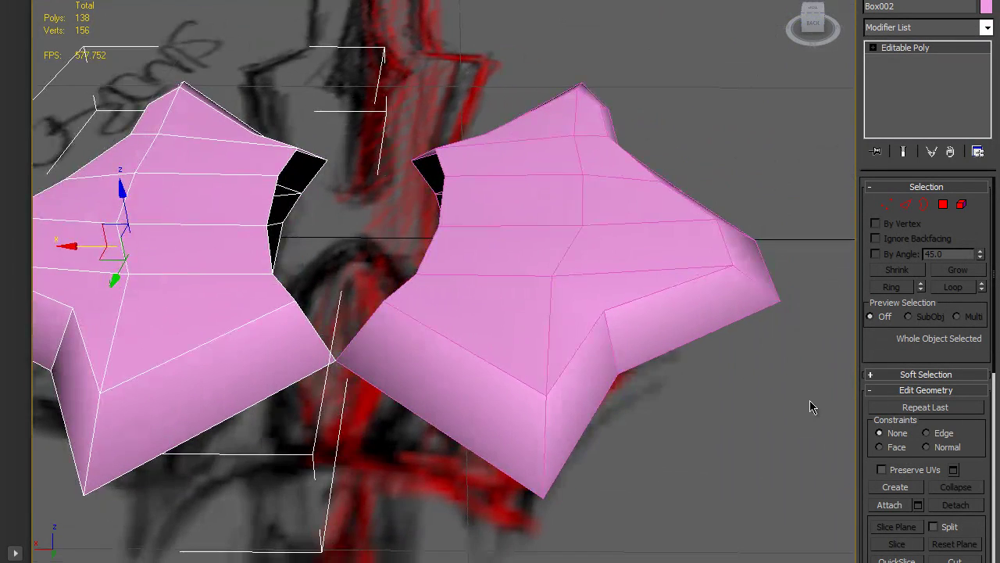
left_click(889, 506)
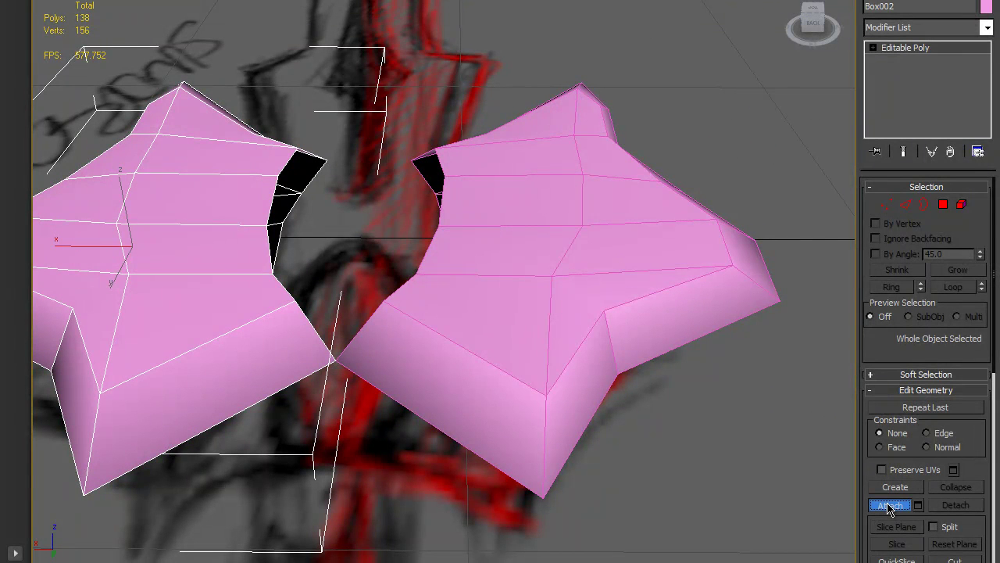
left_click(548, 311)
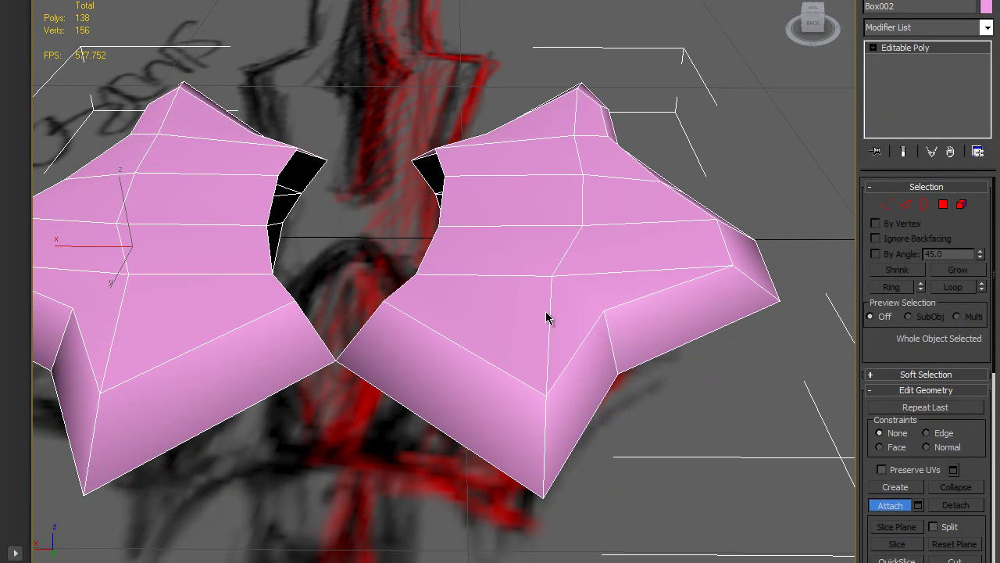
right_click(398, 173)
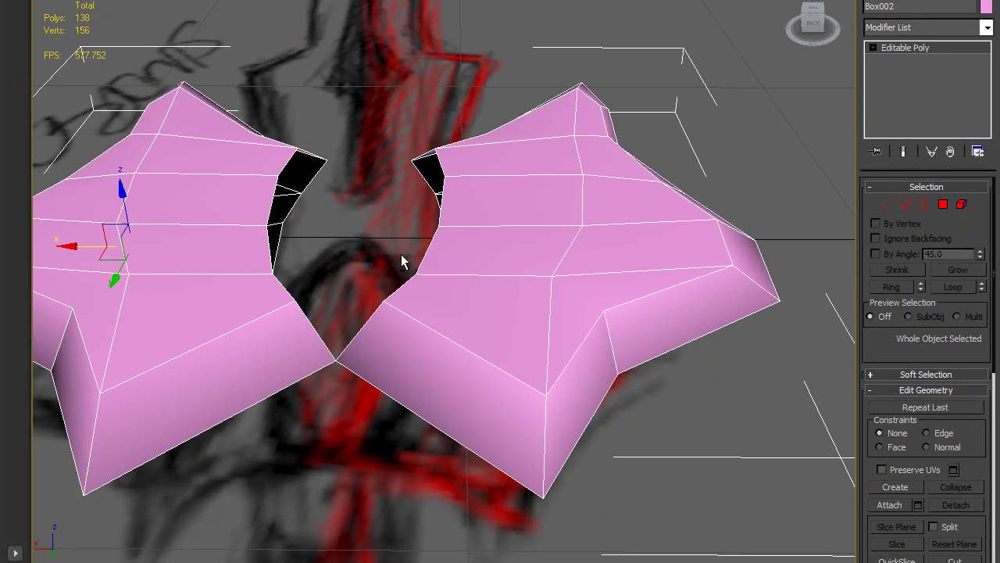
- Weld the two touching corner vertices between the guard halves, raising the weld threshold until they merge
middle_click_drag(415, 257, 454, 302, "alt")
key("1")
scroll(448, 337, "up", 4)
scroll(446, 341, "down", 5)
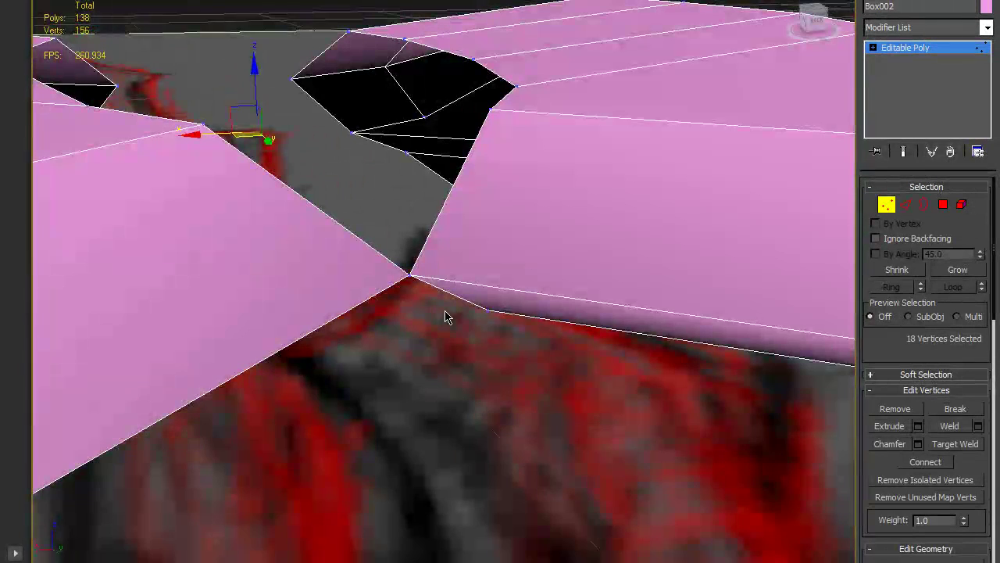
left_click(405, 280)
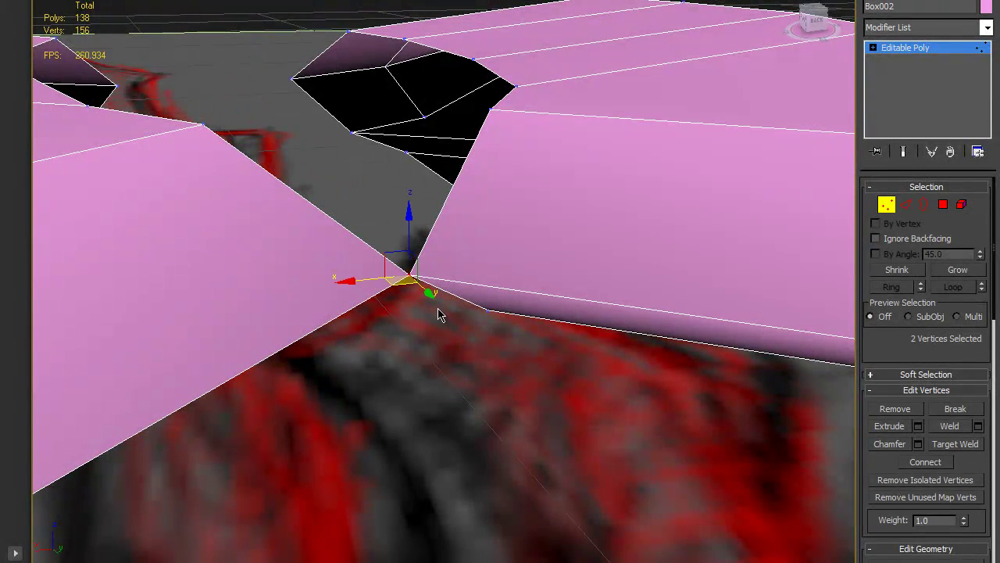
left_click(978, 426)
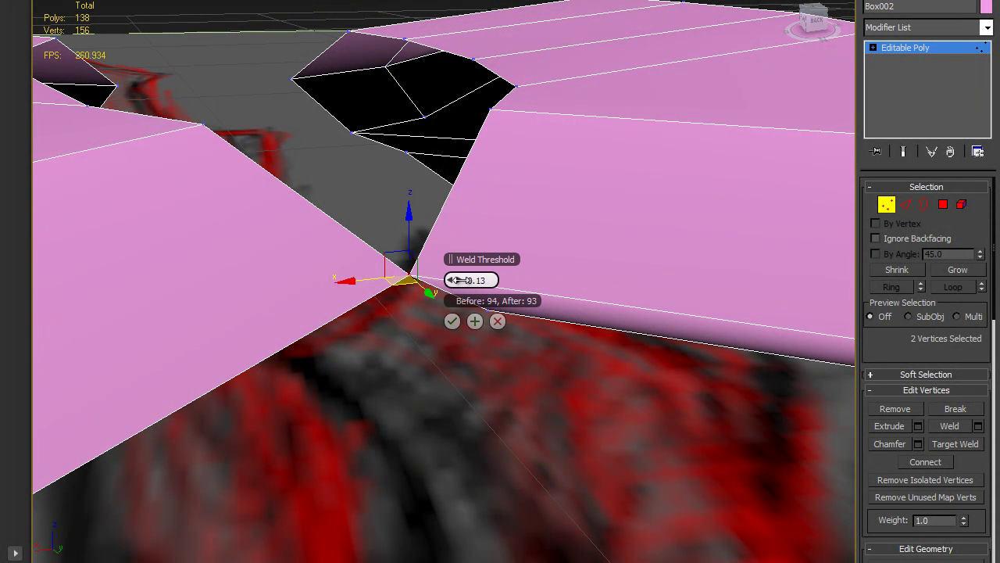
left_click(451, 321)
left_click(442, 334)
- Test the weld by moving the joined corner vertex down along Z, undo the move and leave vertex editing
left_click(412, 277)
left_click_drag(412, 246, 416, 268)
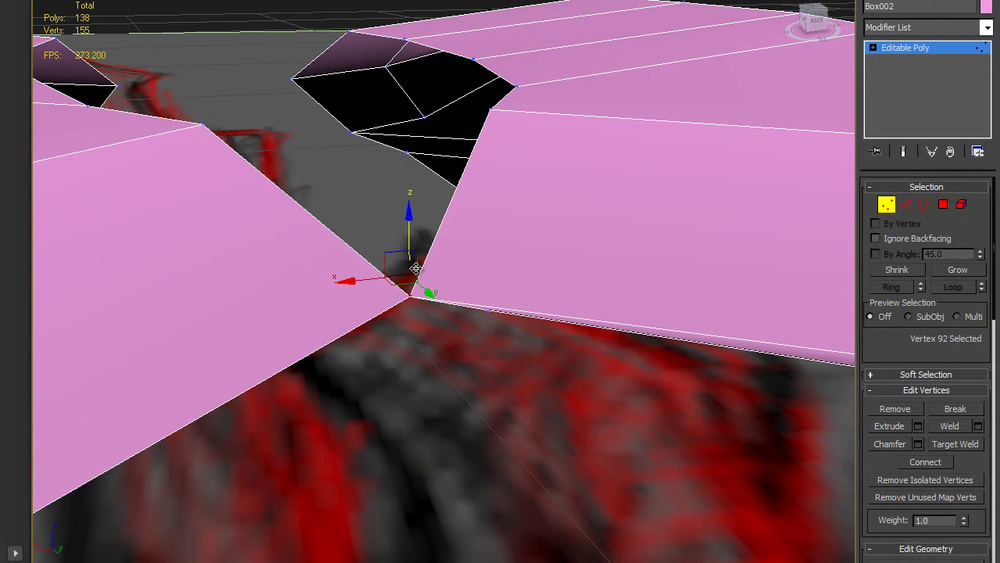
key("ctrl+z")
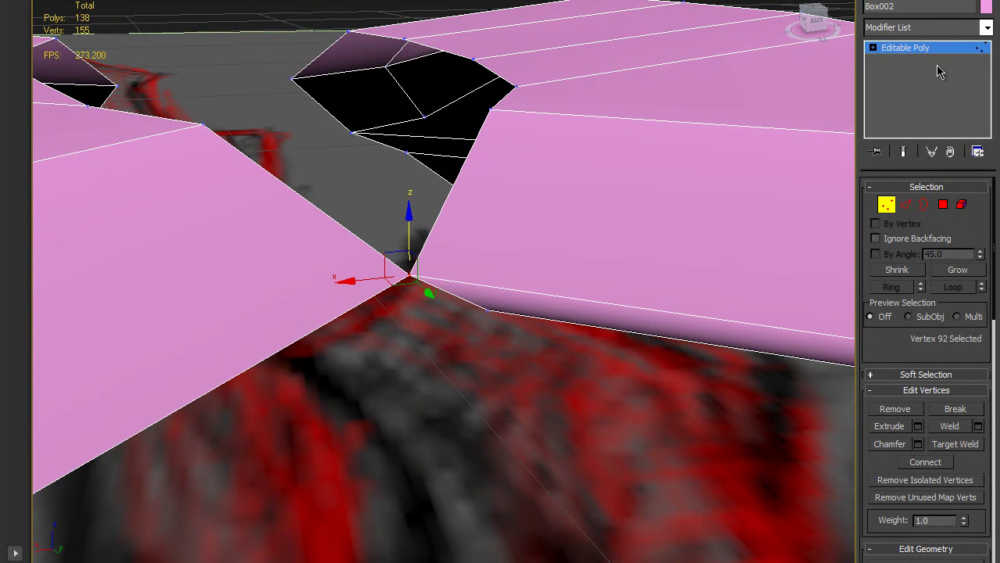
left_click(942, 53)
- Create a box about 7.4 long, 3.8 wide and 0.9 high over the opening between the guard halves, with 5 length, 2 width and 2 height segments
scroll(574, 284, "down", 6)
middle_click_drag(574, 284, 420, 245, "alt")
middle_click_drag(432, 295, 467, 307, "alt")
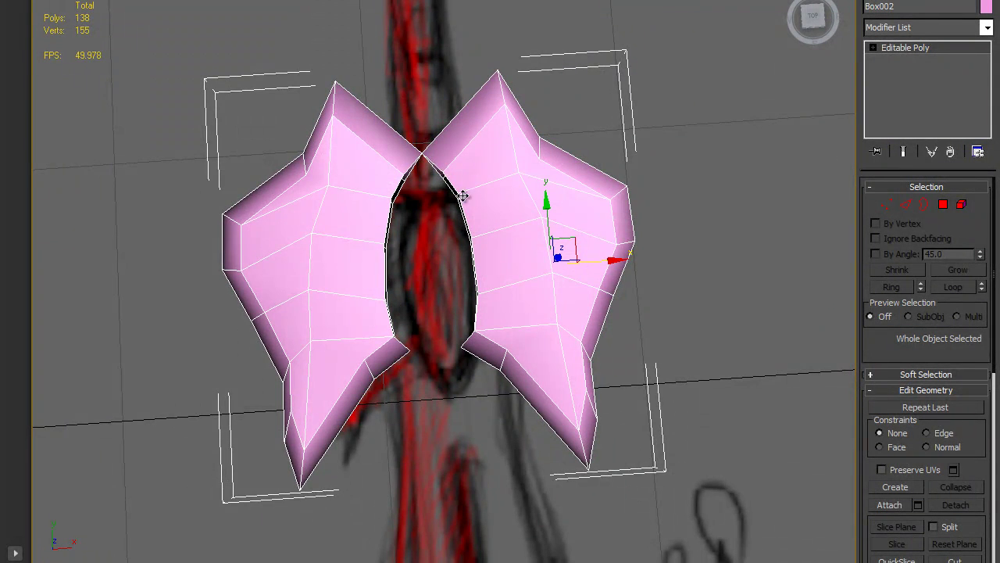
middle_click_drag(438, 207, 458, 302, "alt")
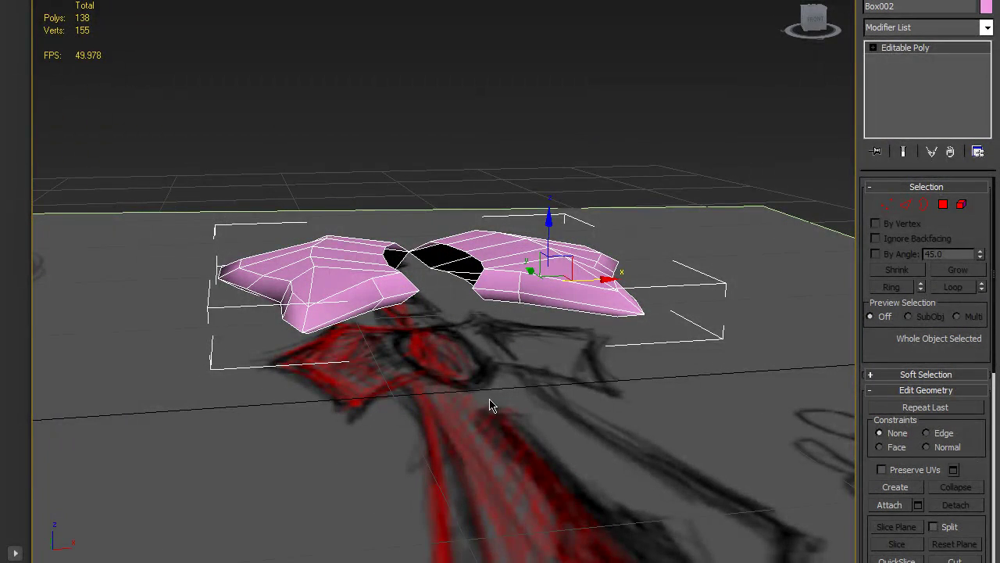
middle_click_drag(494, 358, 484, 401, "alt")
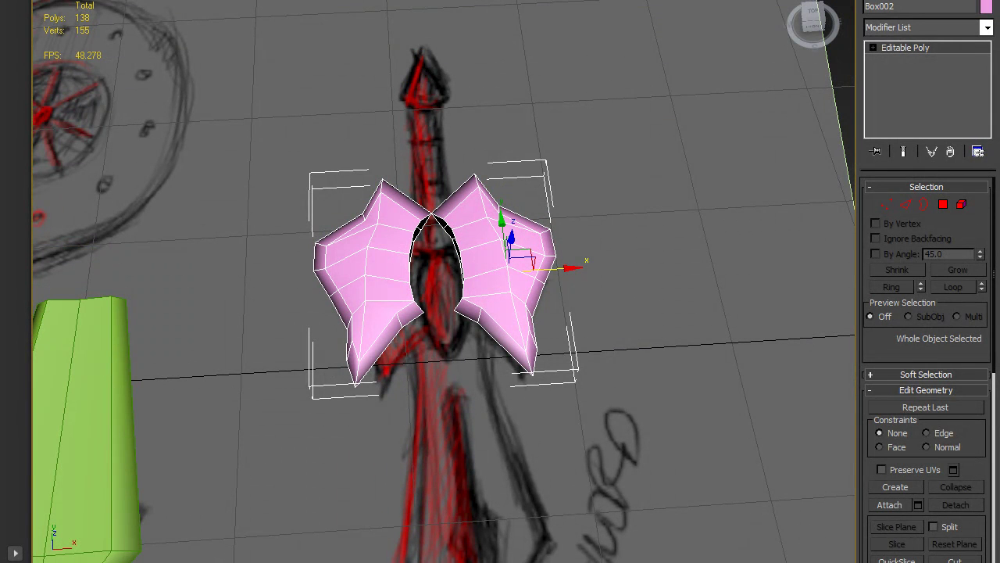
left_click(211, 0)
mouse_move(262, 0)
left_click(381, 0)
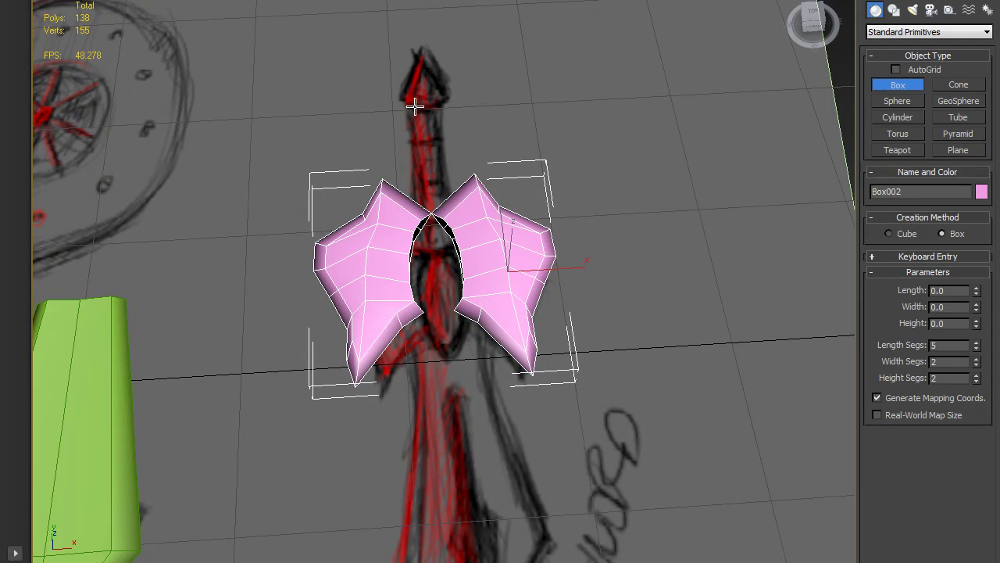
middle_click_drag(507, 261, 501, 319, "alt")
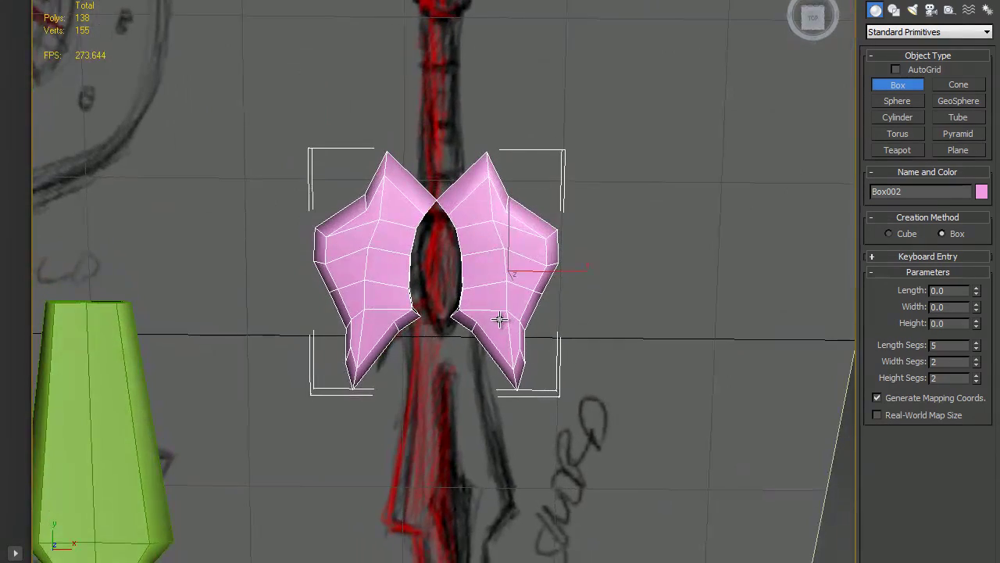
key("alt+w")
left_click(258, 161)
key("alt+w")
left_click_drag(212, 149, 385, 489)
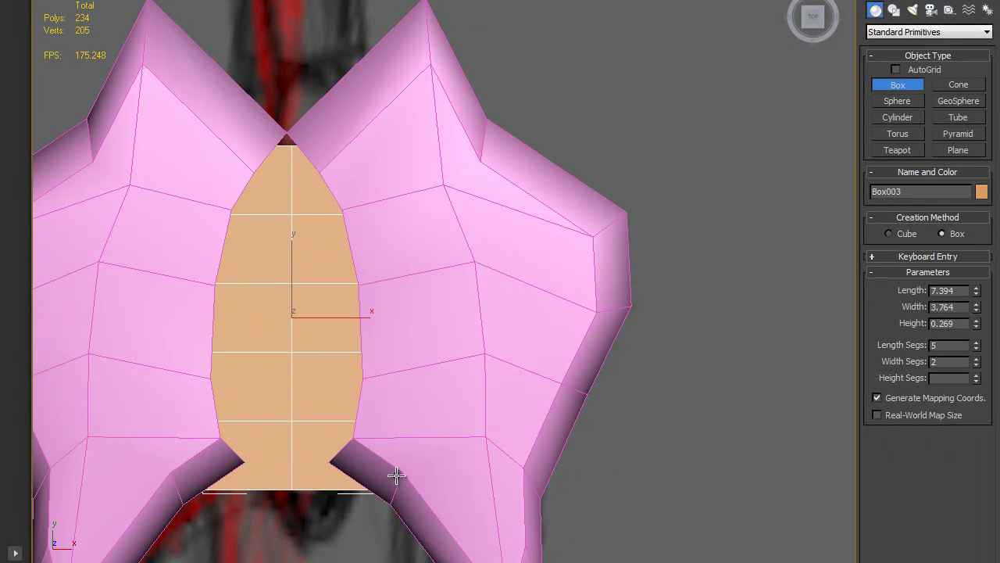
left_click(335, 11)
right_click(335, 10)
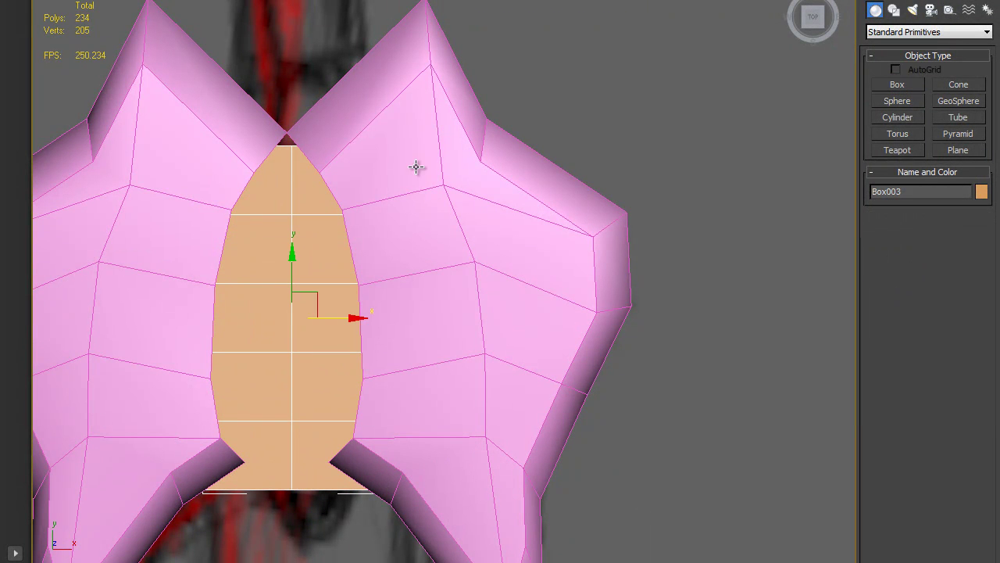
- Move the guard along X away from the sword sketch to uncover the new box, and select the box
left_click(442, 217)
scroll(444, 219, "down", 5)
left_click_drag(529, 297, 272, 296)
left_click(396, 318)
- Raise the box along Z above the reference plane and increase its height to 1.197
scroll(396, 317, "up", 2)
key("alt+w")
key("alt+w")
middle_click_drag(643, 400, 514, 266, "alt")
scroll(500, 317, "up", 4)
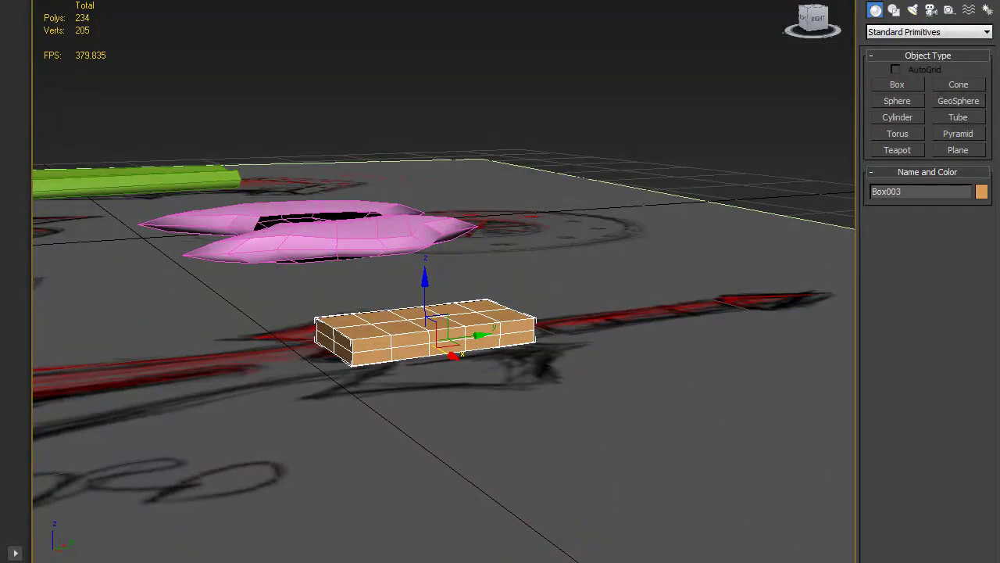
left_click(893, 0)
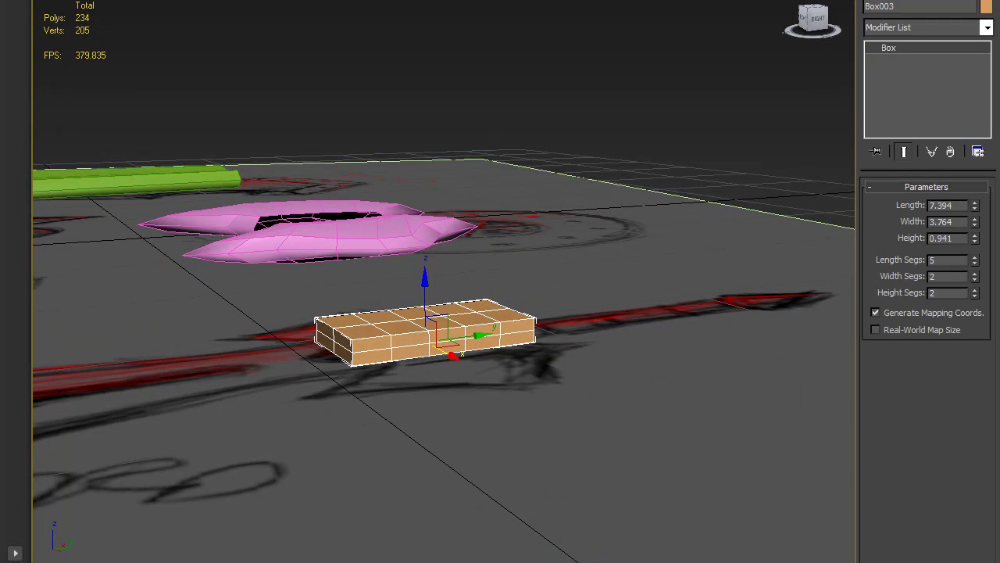
left_click(976, 236)
left_click(977, 238)
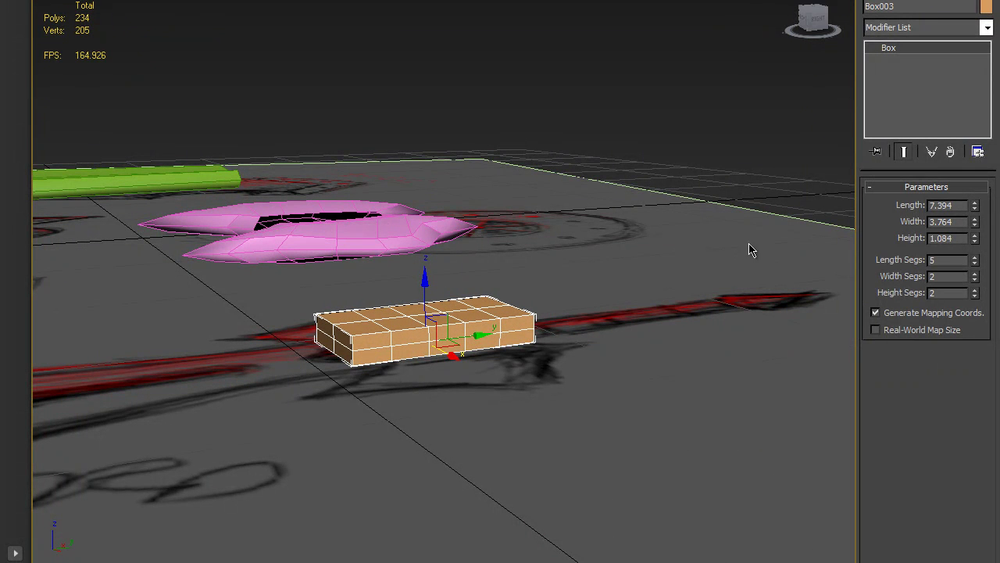
left_click_drag(424, 283, 534, 243)
left_click(977, 236)
left_click(976, 235)
- Make the box see-through and move it along X and Y over the oval gem in the centre of the guard sketch
middle_click_drag(535, 256, 576, 342, "alt")
key("alt+w")
key("alt+w")
key("alt+x")
scroll(439, 270, "up", 3)
left_click_drag(349, 316, 364, 319)
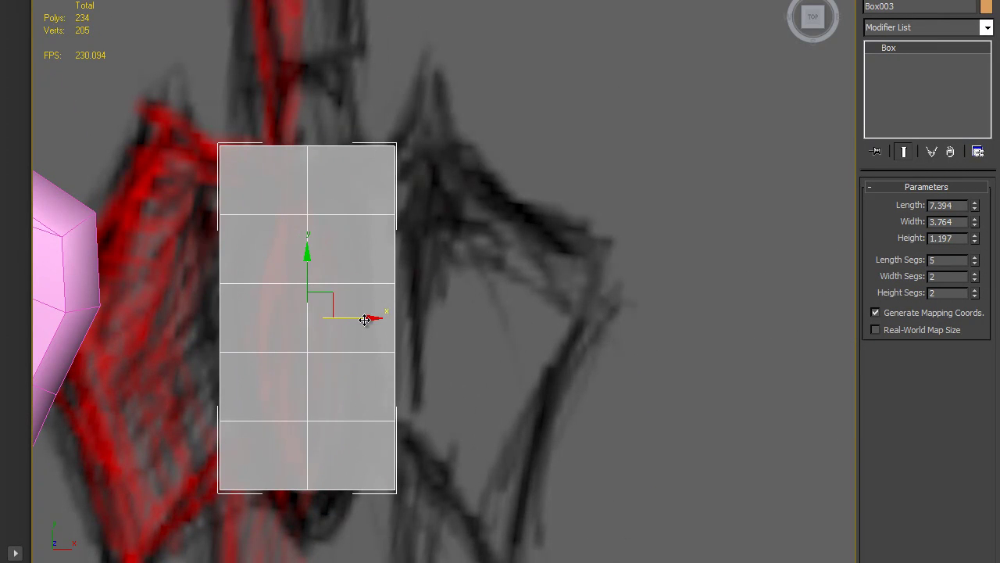
left_click_drag(309, 270, 318, 309)
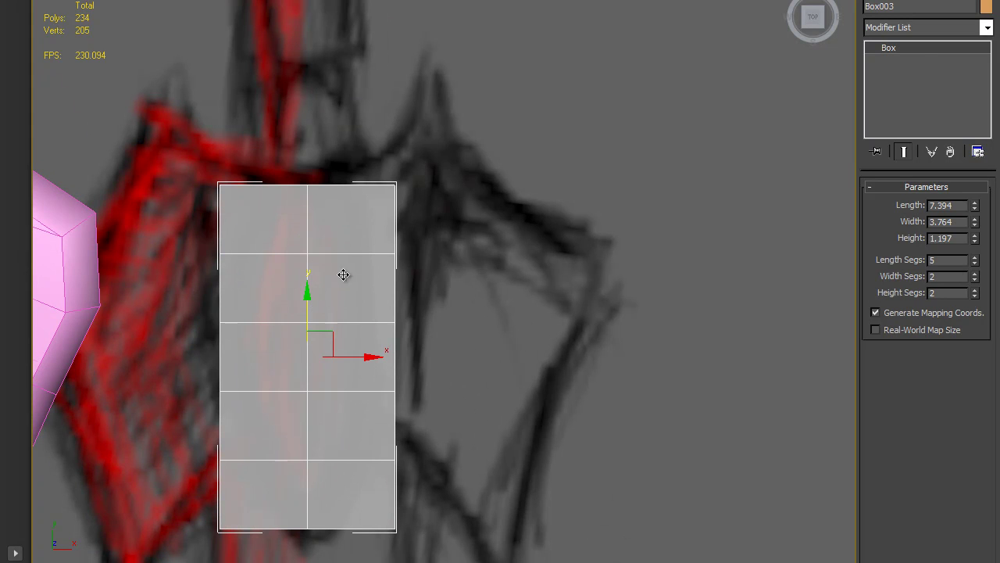
middle_click_drag(319, 263, 351, 238)
- Convert the box to Editable Poly and scale the middle vertices of both short ends outward along Y
right_click(379, 239)
mouse_move(414, 386)
left_click(558, 400)
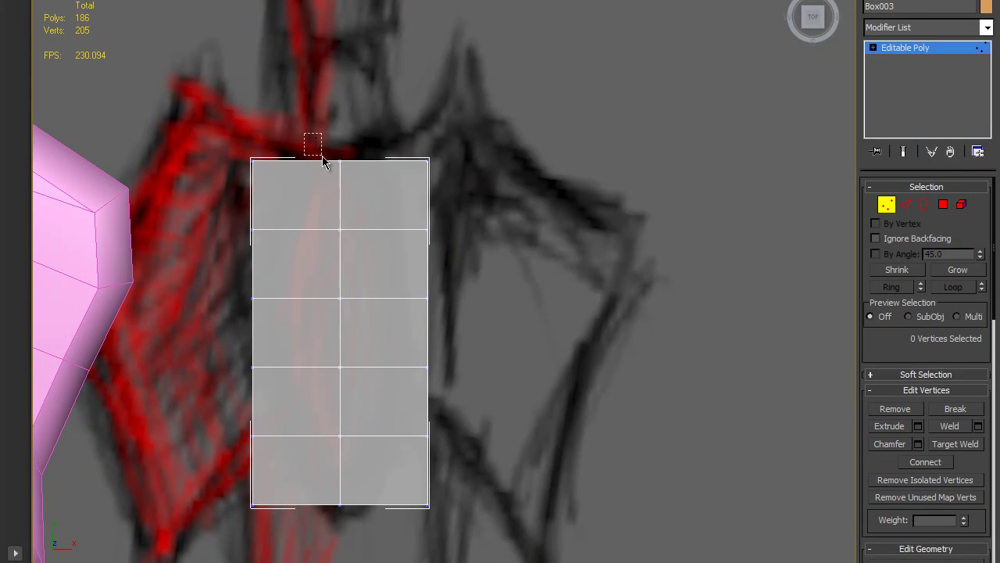
left_click_drag(342, 442, 358, 529, "ctrl")
key("r")
left_click_drag(341, 311, 339, 267)
- Scale the vertices at the box's four corners inward to start rounding it into an oval
left_click_drag(405, 142, 447, 181)
left_click_drag(234, 141, 270, 183, "ctrl")
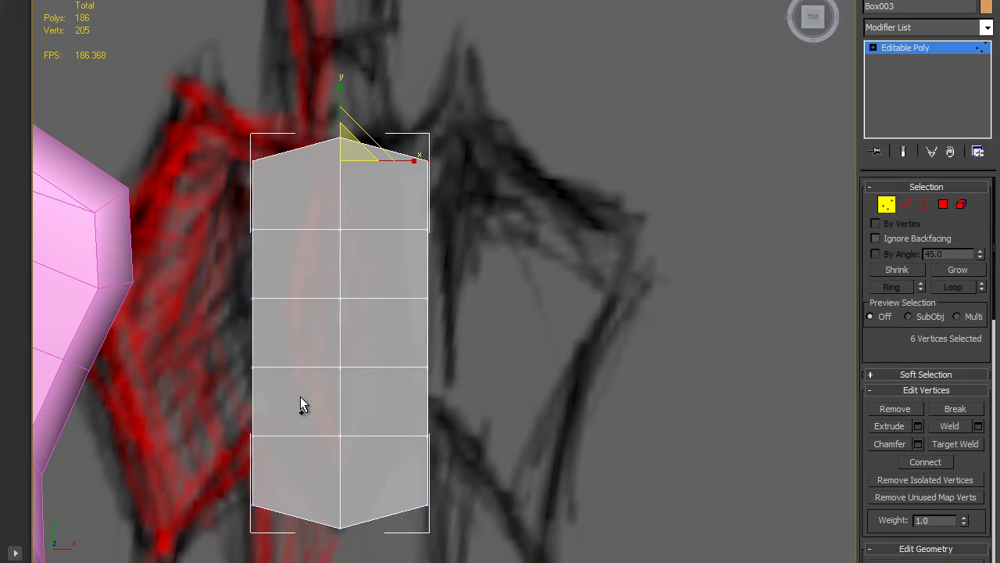
left_click(251, 507, "ctrl")
left_click(429, 507, "ctrl")
mouse_move(341, 283)
left_mouse_down()
mouse_move(341, 272)
mouse_move(339, 298)
left_mouse_up()
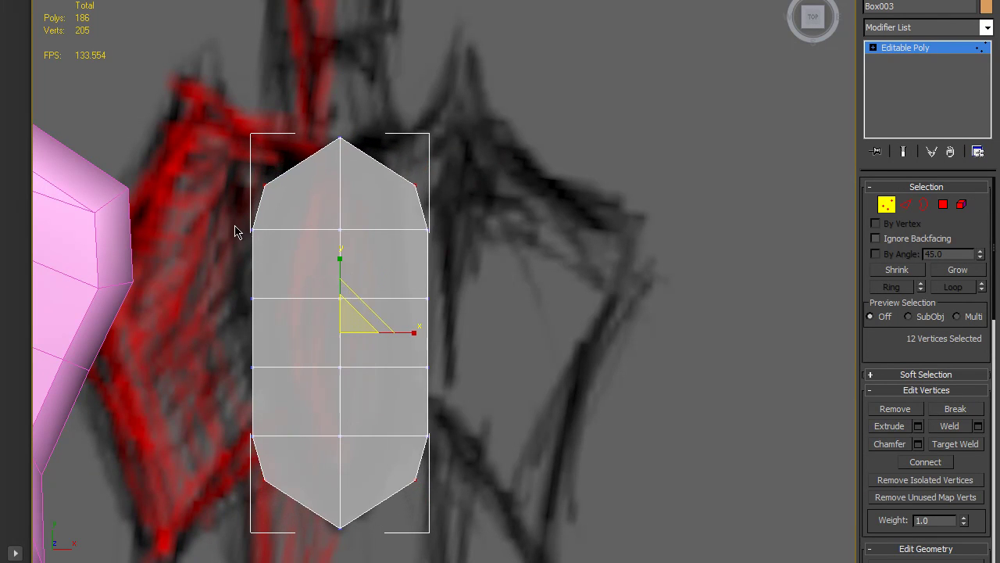
- Widen the two middle vertex rows along X, and scale the whole oval down uniformly to fit the sketch
left_click_drag(415, 333, 408, 334)
left_click_drag(245, 219, 469, 257)
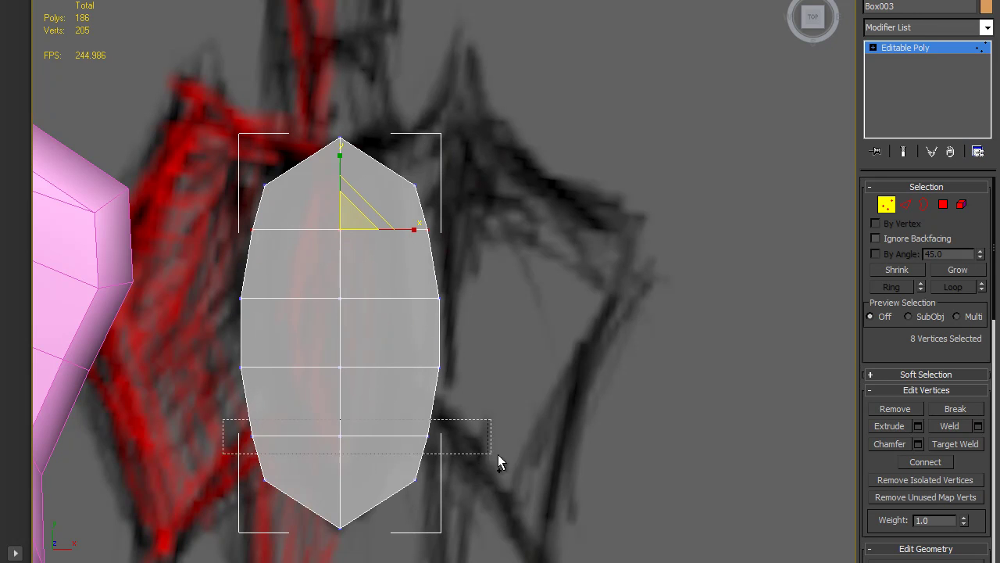
left_click_drag(448, 460, 447, 459, "ctrl")
left_click(490, 376)
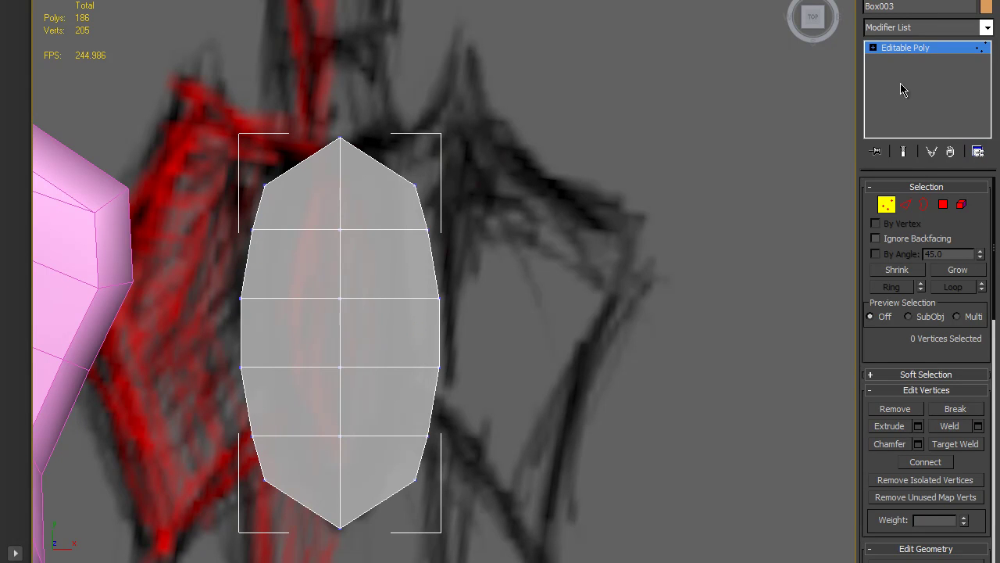
left_click(930, 48)
mouse_move(357, 321)
left_mouse_down()
mouse_move(362, 350)
mouse_move(358, 337)
left_mouse_up()
- Round the oval's ends by scaling the corner vertices outward on Y and inward on X, and pulling the end tips in along Y
key("1")
left_click_drag(407, 211, 408, 212)
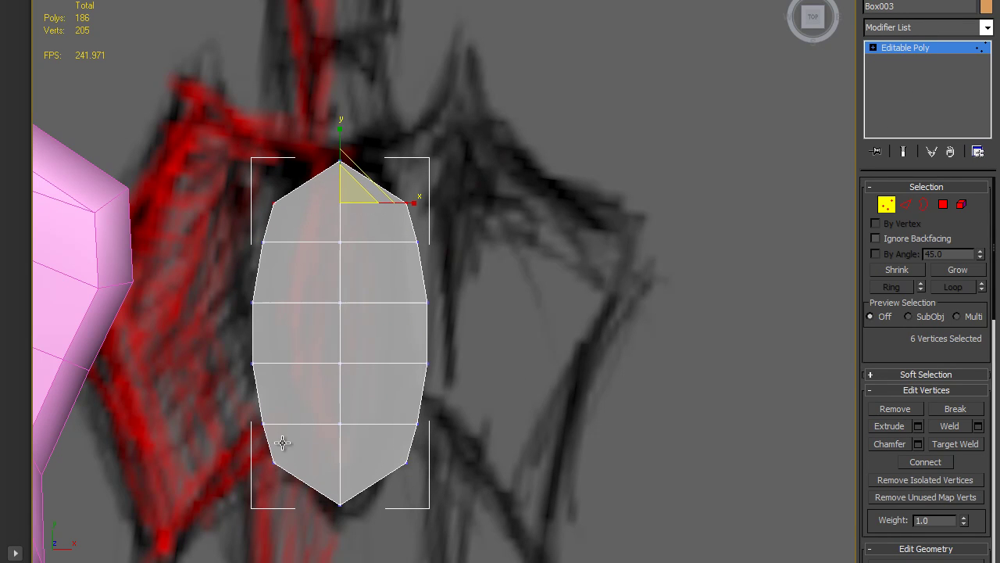
left_click_drag(409, 459, 411, 461, "ctrl")
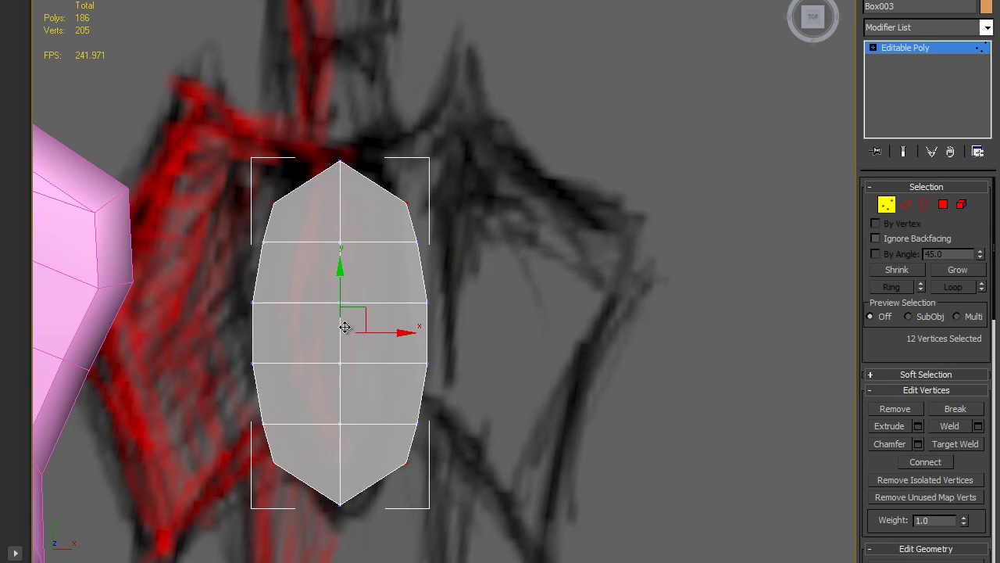
key("r")
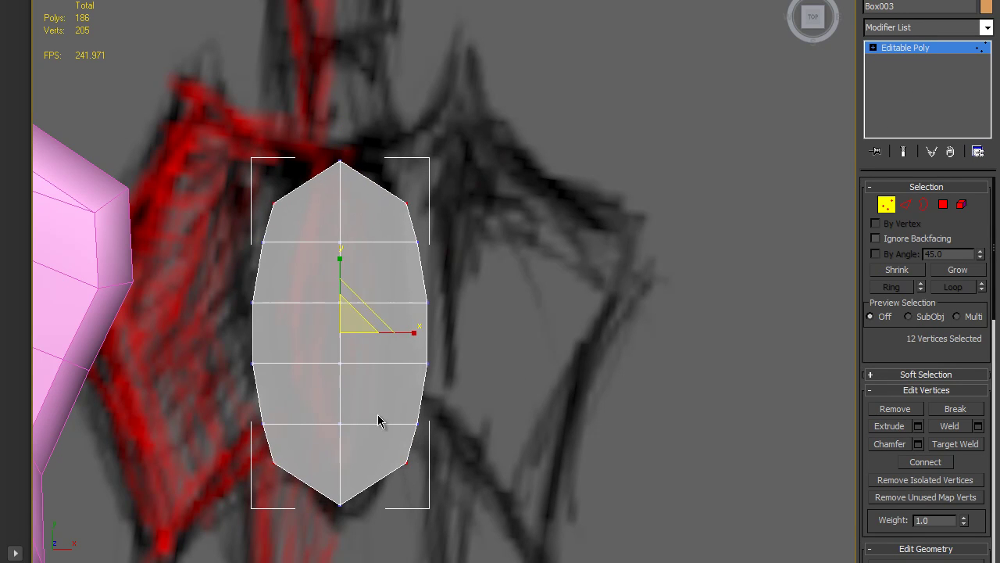
left_click_drag(350, 291, 341, 268)
left_click_drag(410, 335, 383, 341)
mouse_move(337, 265)
left_mouse_down()
mouse_move(336, 275)
mouse_move(340, 268)
left_mouse_up()
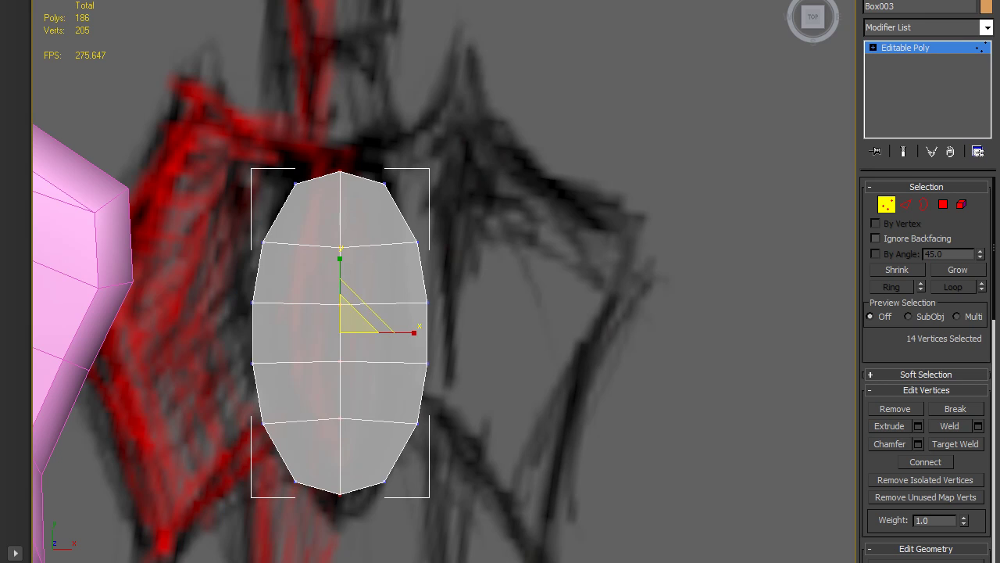
- Scale the oval's centre-line vertices outward along Z so that the gem's faces bulge
left_click(953, 47)
key("alt+w")
key("alt+w")
middle_click_drag(632, 367, 616, 385, "alt")
key("1")
middle_click_drag(576, 347, 544, 376, "alt")
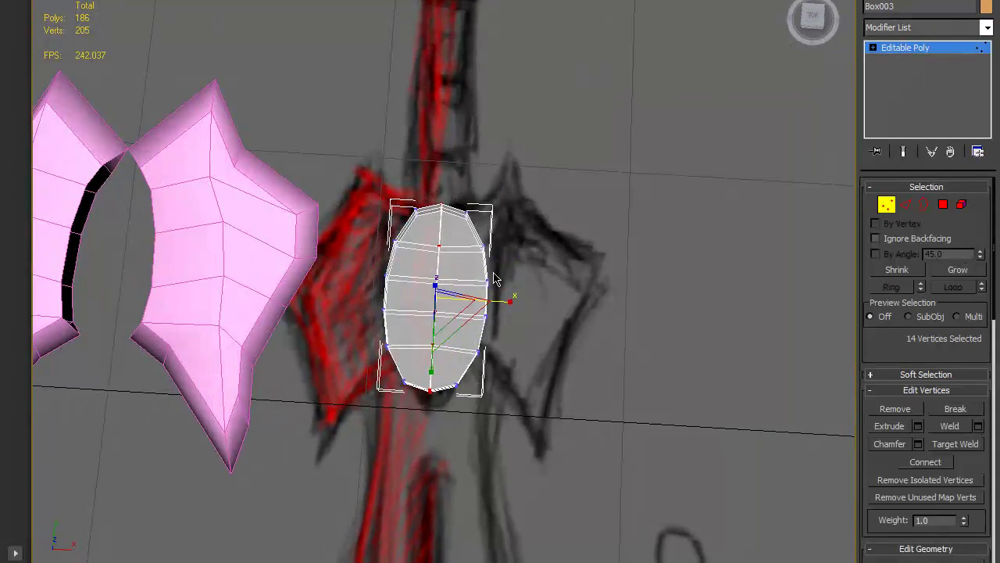
left_click(459, 375)
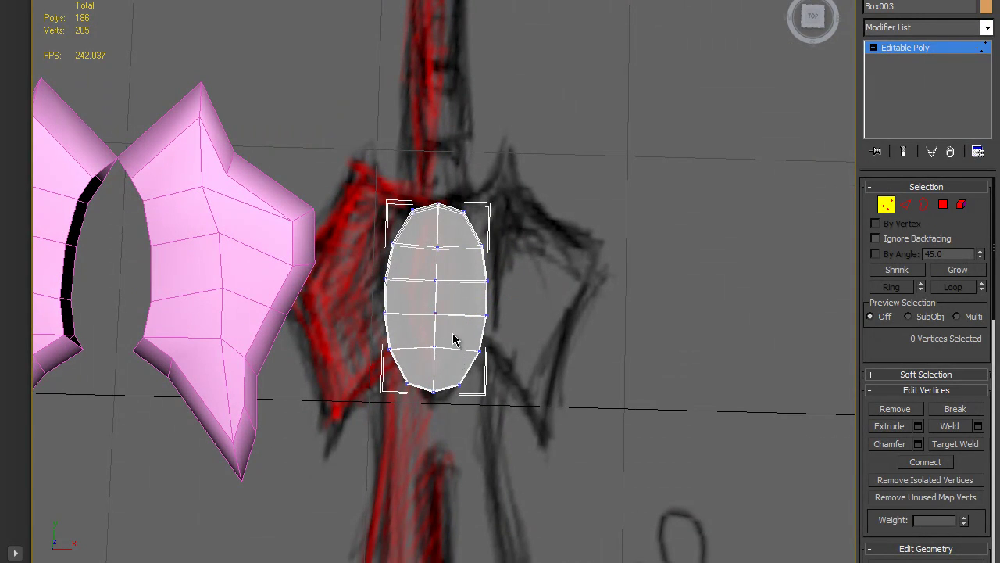
left_click_drag(449, 391, 447, 423)
middle_click_drag(447, 428, 222, 311, "alt")
scroll(433, 345, "up", 3)
- Scale the vertices at the gem's two end tips along Z to taper the ends, and leave vertex editing
left_click_drag(311, 353, 310, 352)
left_click_drag(604, 307, 603, 320, "ctrl")
middle_click_drag(554, 352, 636, 167, "alt")
left_click_drag(431, 248, 430, 280)
middle_click_drag(431, 278, 594, 291, "alt")
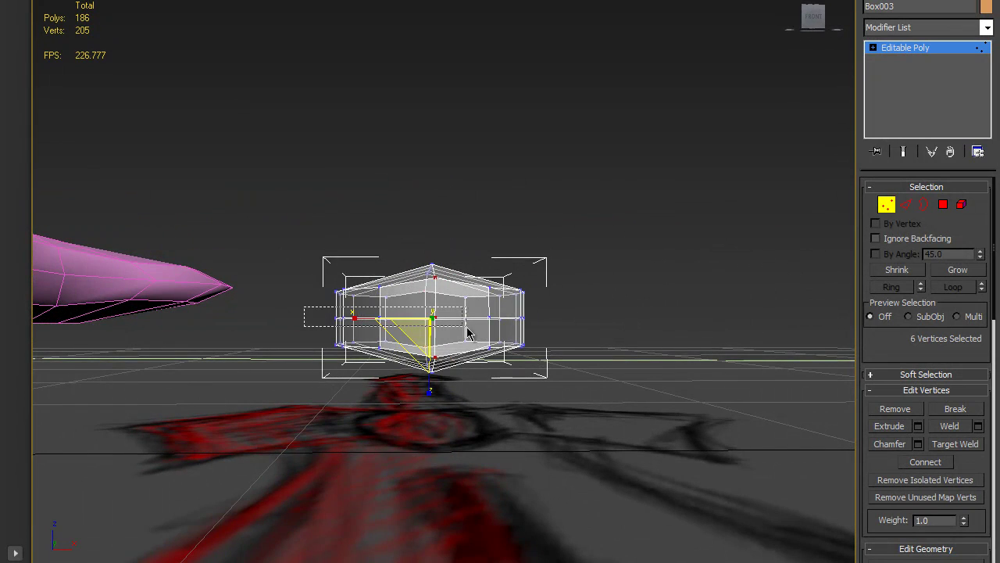
middle_click_drag(260, 364, 414, 428, "alt")
middle_click_drag(419, 345, 677, 315, "alt")
left_click(905, 49)
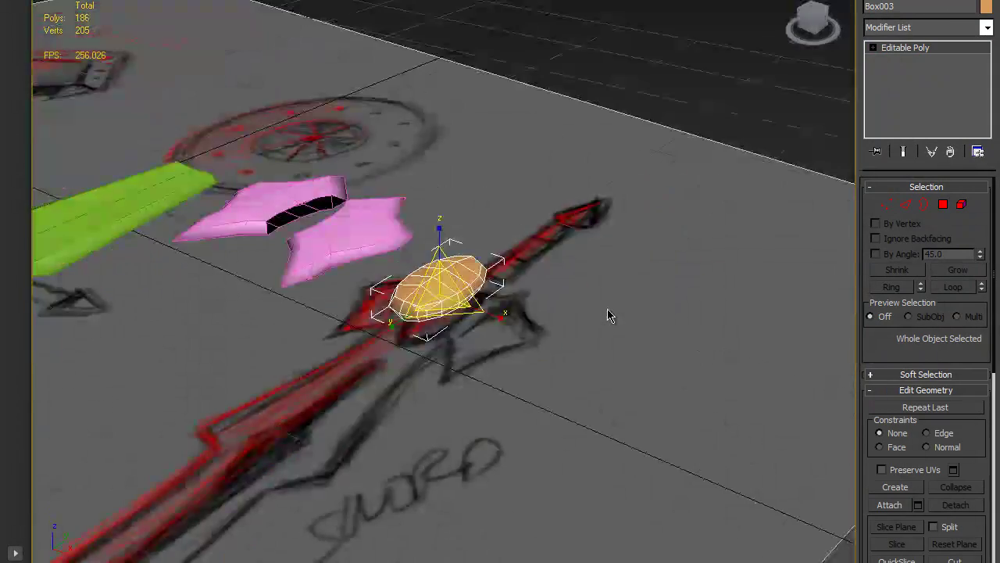
- Move the gem and the guard along X away from the sword sketch, placing them beside and over the blade's upper end
scroll(610, 315, "down", 5)
left_click(661, 115)
middle_click_drag(429, 270, 576, 354, "alt")
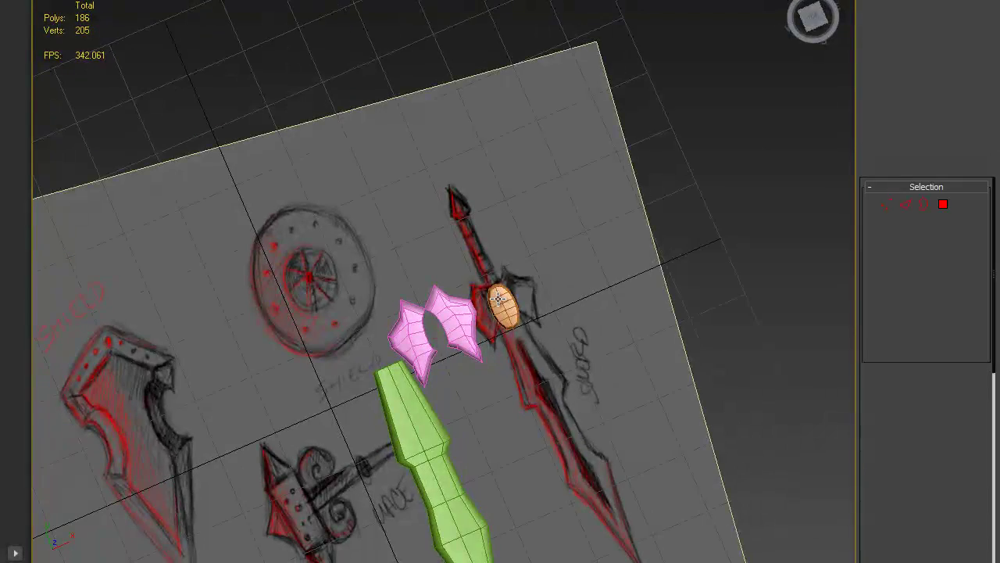
left_click(498, 300)
middle_click_drag(499, 300, 493, 301, "alt")
left_click_drag(546, 301, 380, 336)
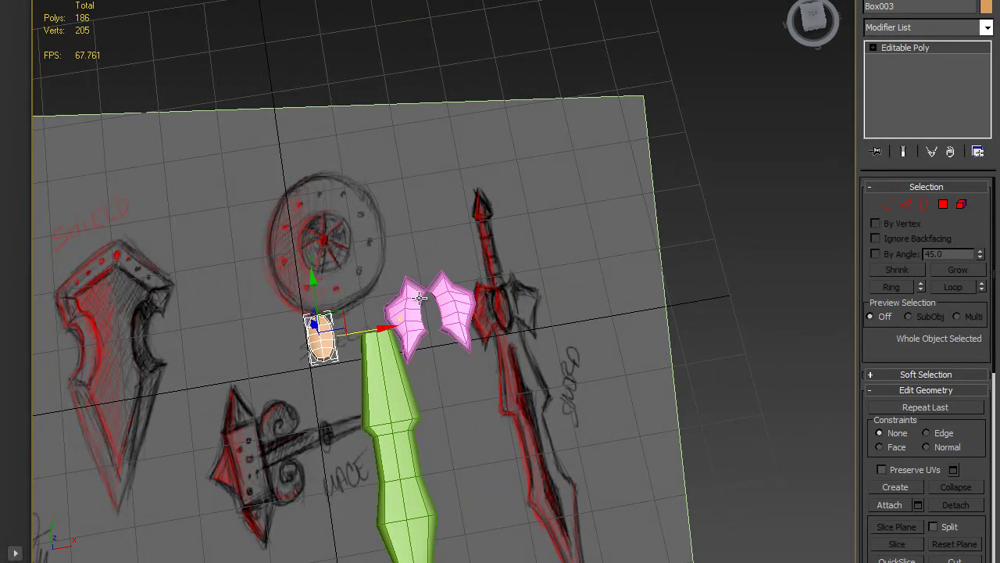
left_click(468, 303)
left_click_drag(484, 305, 418, 312)
left_click(681, 326)
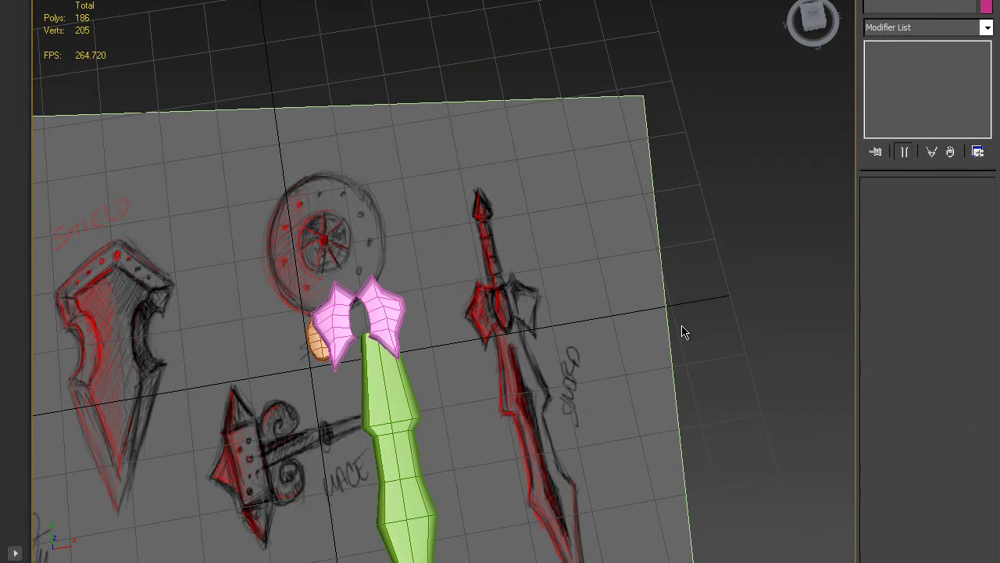
- Create a cylinder with a radius of about 2.3 and a height of about 15.4 beside the sketched sword handle, and open its parameters
mouse_move(528, 284)
middle_mouse_down("alt")
mouse_move(570, 272)
mouse_move(541, 314)
middle_mouse_up("alt")
scroll(569, 271, "up", 5)
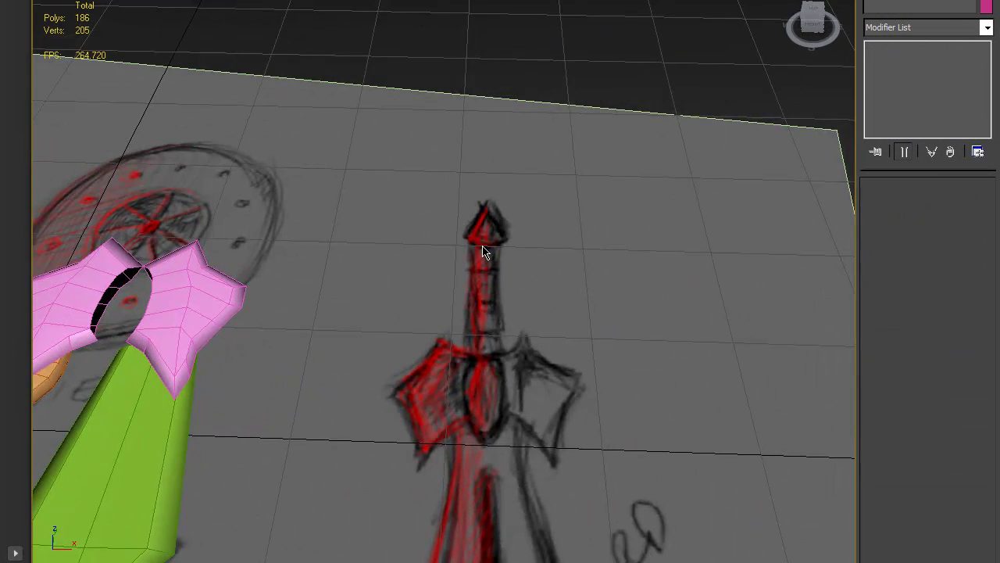
key("alt+w")
key("alt+w")
middle_click_drag(333, 164, 405, 272)
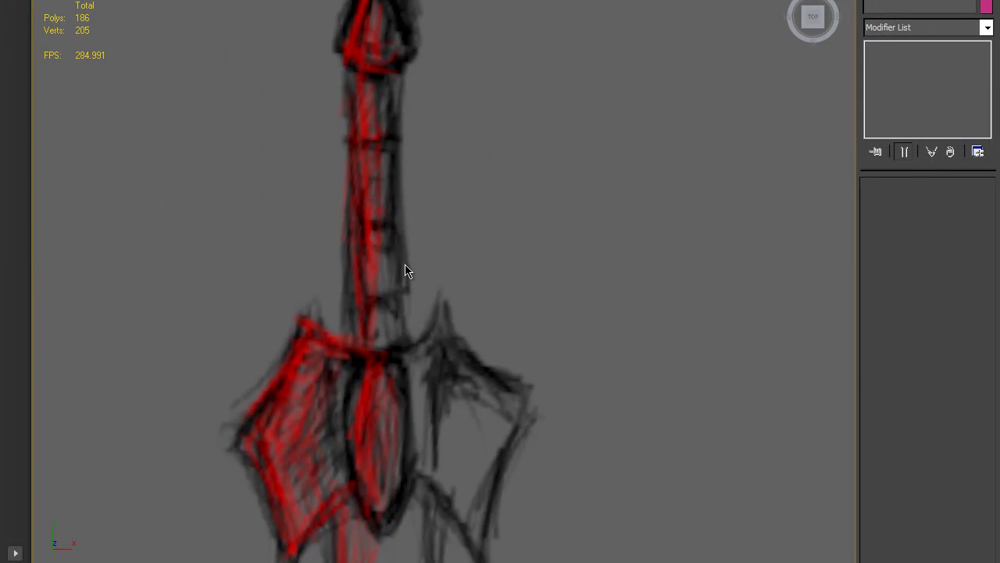
key("alt+w")
key("alt+w")
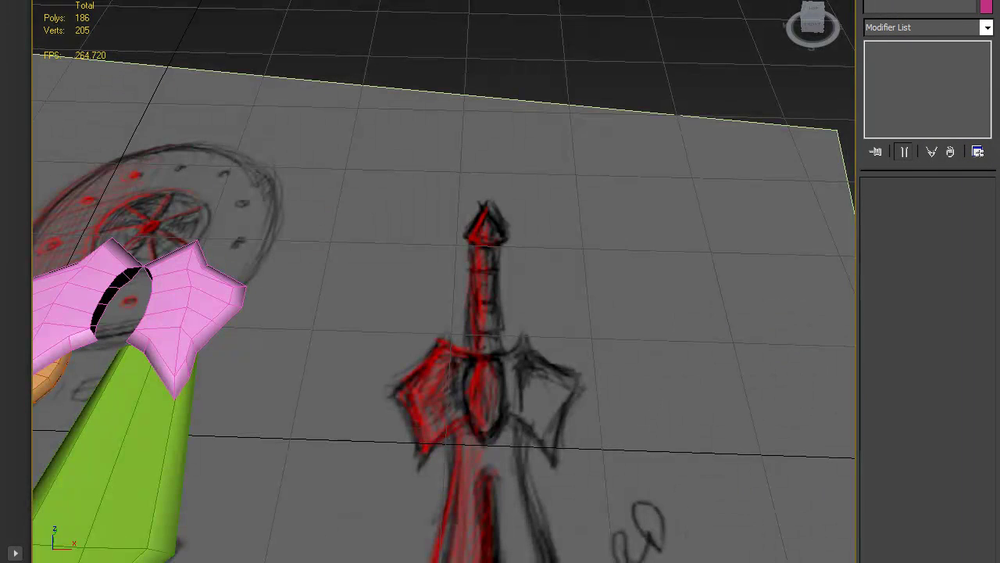
left_click(211, 0)
mouse_move(258, 0)
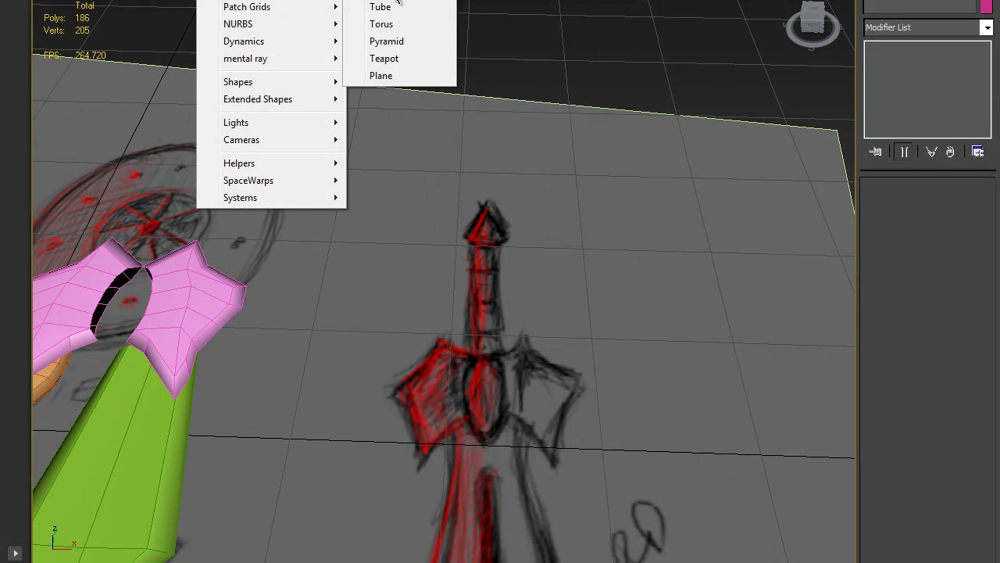
left_click(399, 0)
left_click_drag(598, 290, 568, 283)
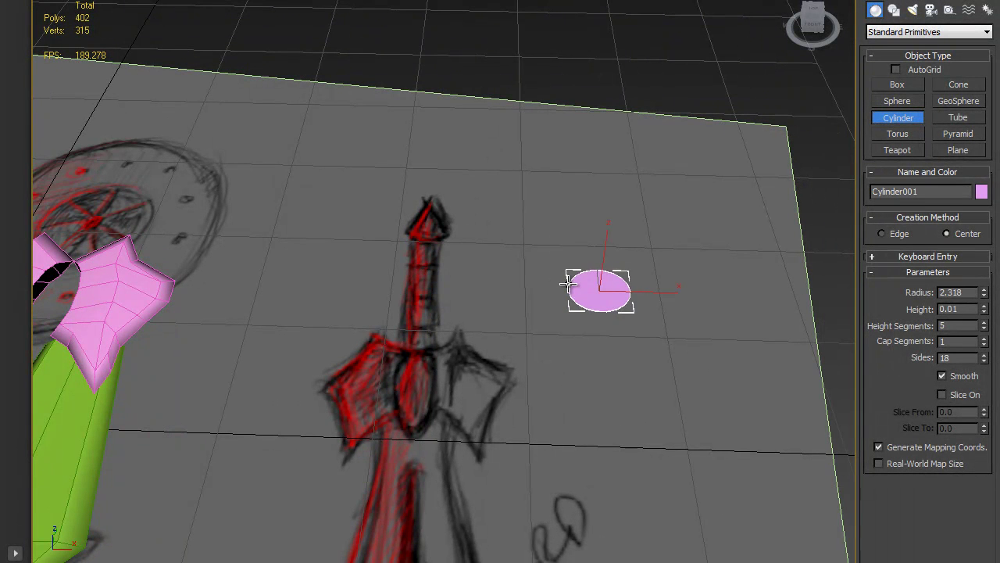
key("w")
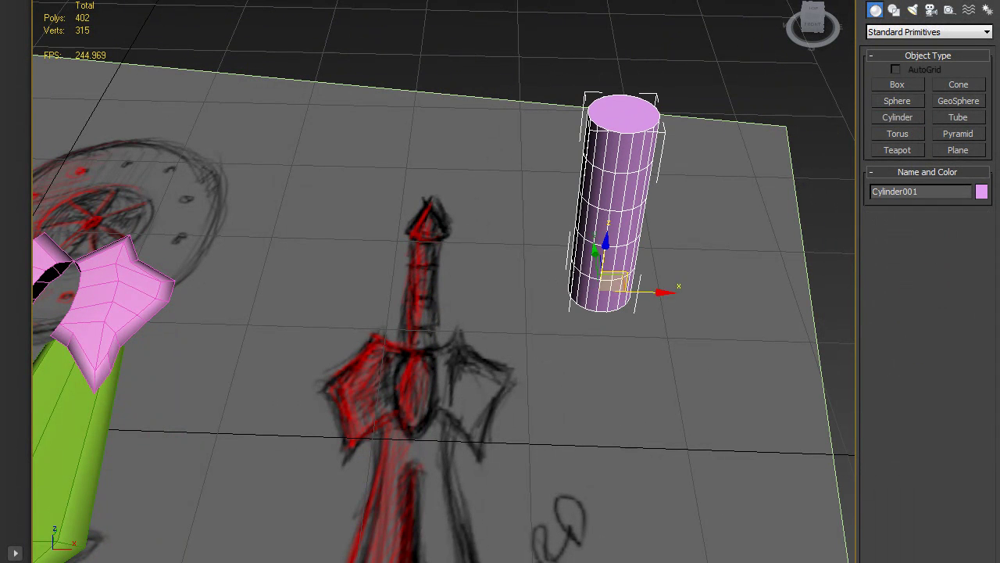
left_click(894, 8)
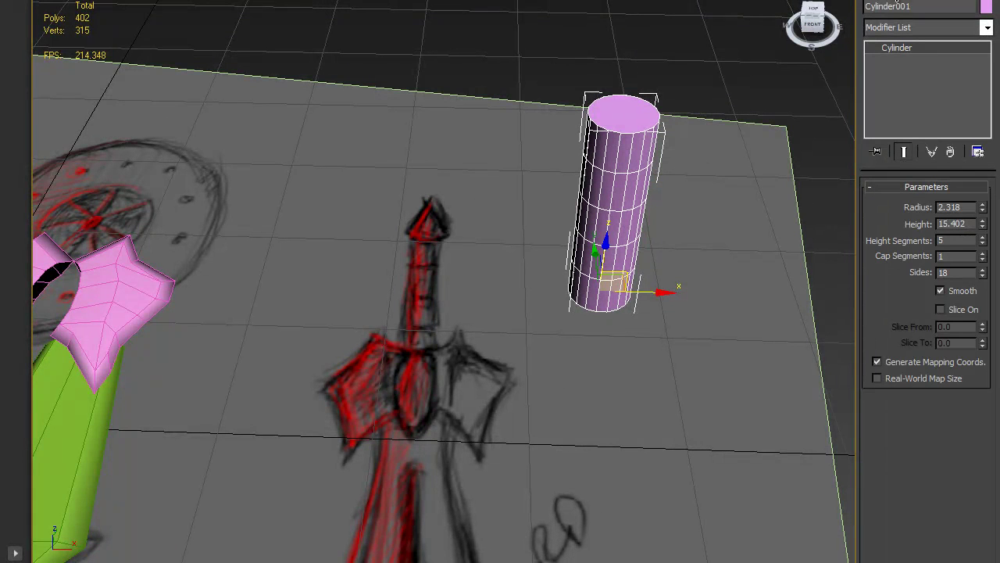
- Set the cylinder to 6 sides, 2 height segments and 2 cap segments
middle_click_drag(741, 165, 675, 215)
scroll(643, 159, "up", 4)
middle_click_drag(643, 159, 446, 217)
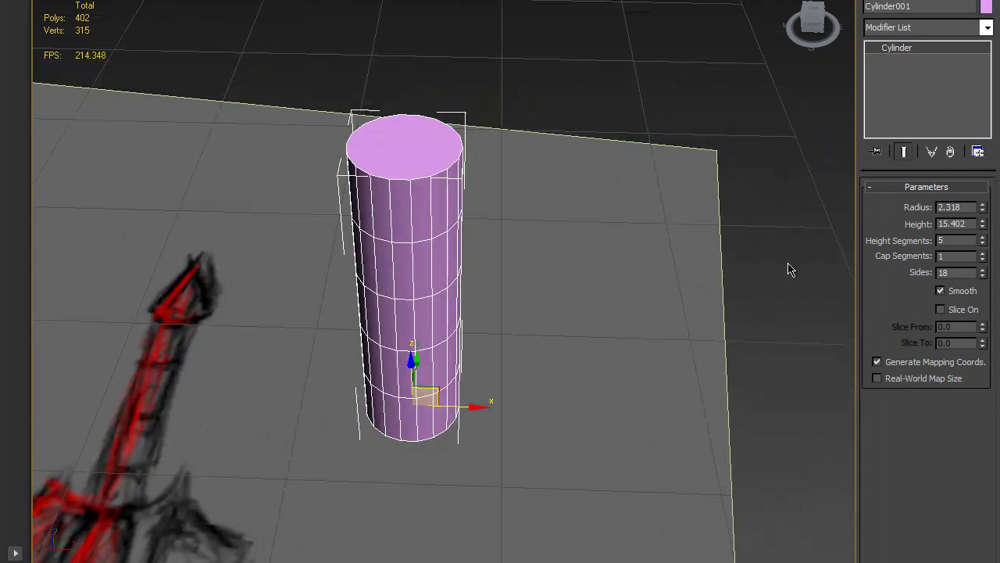
left_click_drag(983, 272, 988, 282)
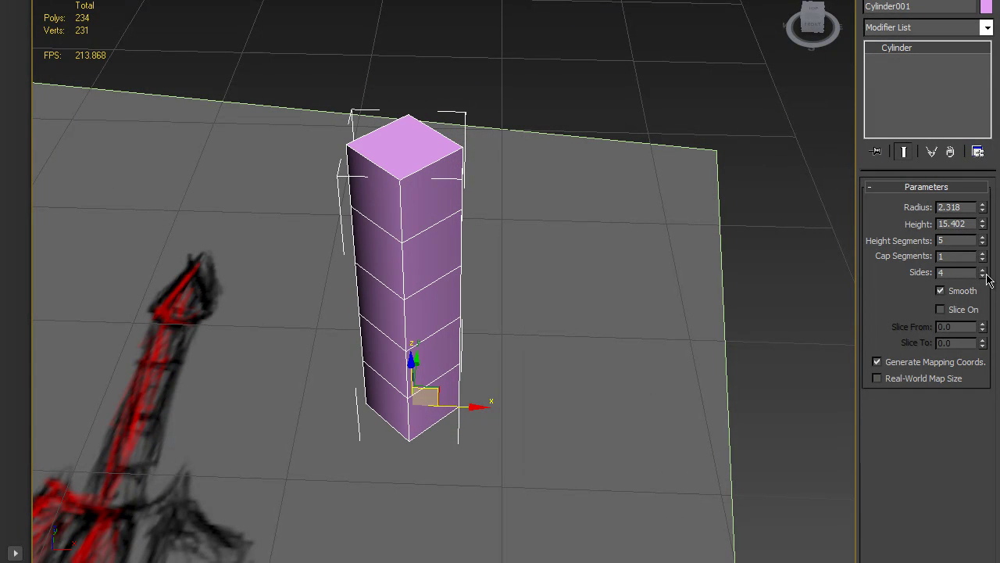
left_click(984, 275)
left_click(984, 275)
left_click(984, 276)
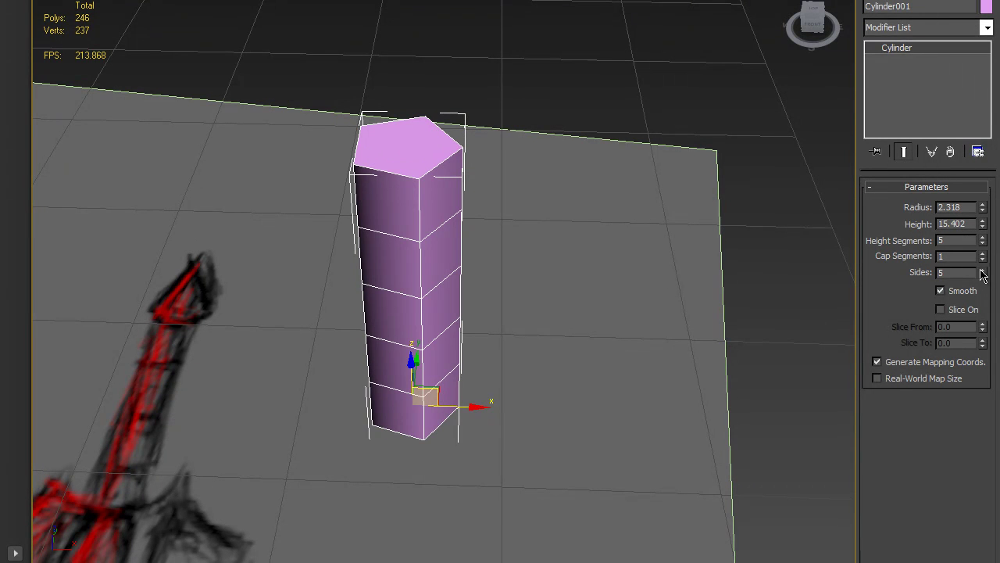
left_click(983, 270)
left_click(984, 244)
left_click(983, 243)
left_click(983, 244)
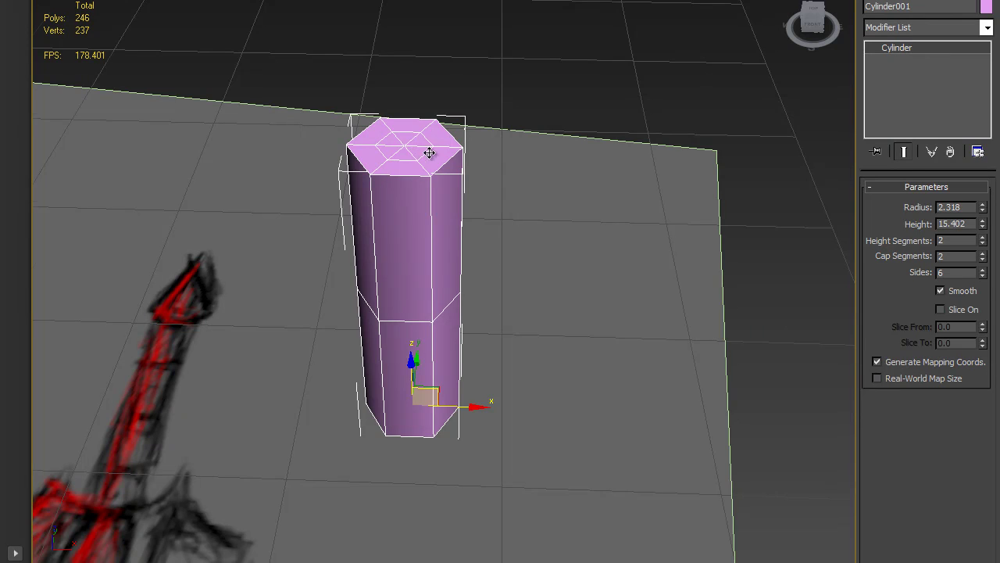
- Convert the six-sided cylinder to an Editable Poly
middle_click_drag(423, 154, 506, 191)
right_click(508, 195)
mouse_move(594, 332)
left_click(709, 346)
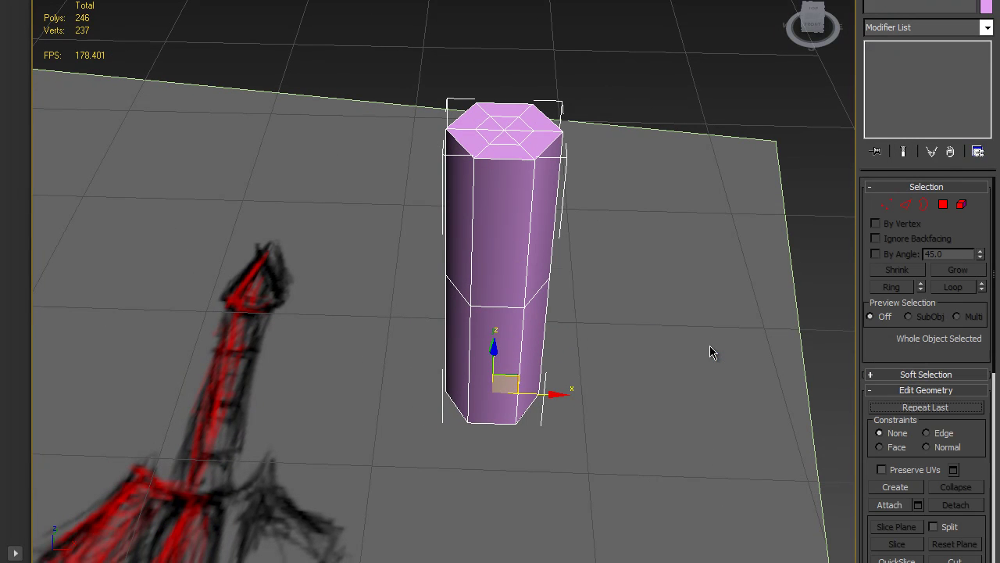
- Rotate the cylinder about X so that it lies flat along the Y axis
key("e")
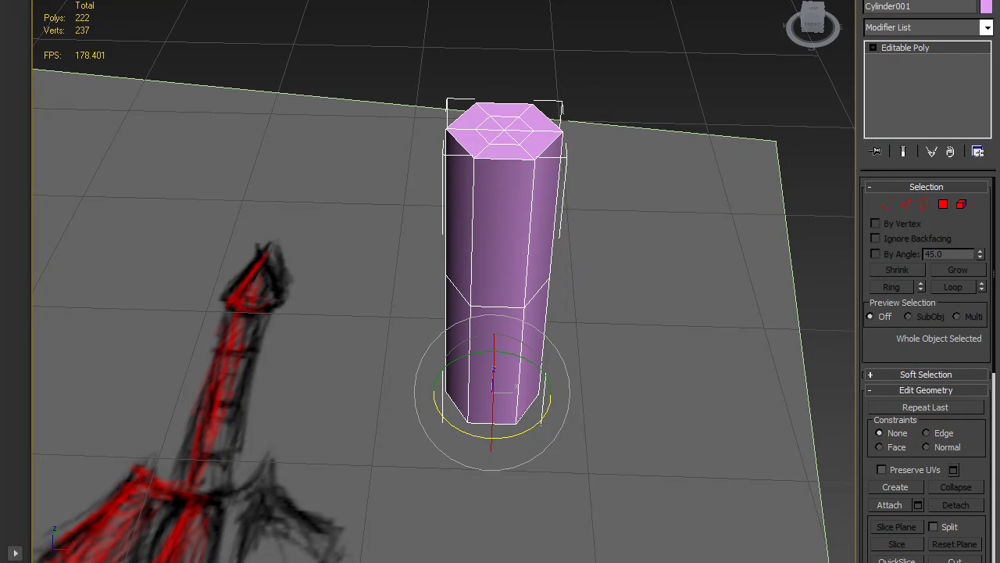
middle_click_drag(514, 176, 546, 307, "alt")
left_click_drag(514, 350, 437, 354)
middle_click_drag(440, 353, 413, 313, "alt")
key("w")
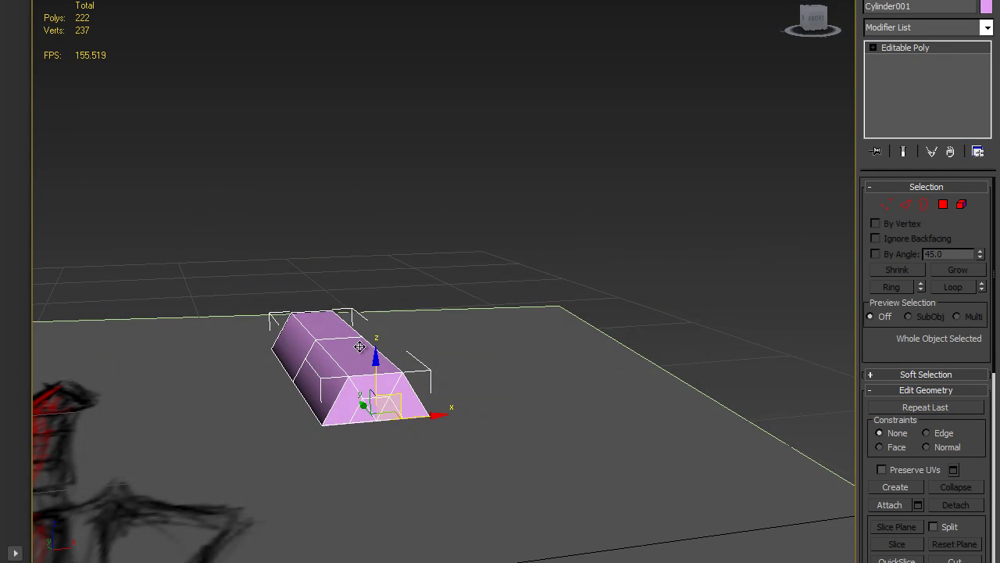
middle_click_drag(373, 363, 421, 278, "alt")
scroll(418, 265, "up", 3)
scroll(414, 250, "down", 4)
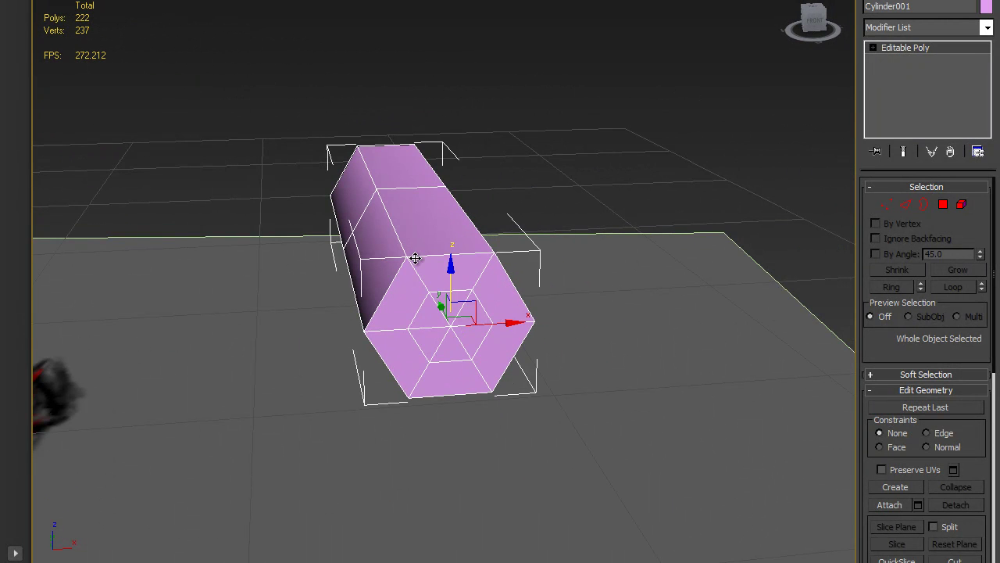
- Select all twelve polygons of the cylinder's front cap and delete them, leaving that end open
key("4")
scroll(446, 279, "up", 4)
left_click(454, 343)
left_click(426, 350, "ctrl")
left_click(432, 380, "ctrl")
left_click(458, 398, "ctrl")
left_click(494, 348, "ctrl")
left_click(498, 378, "ctrl")
left_click(519, 316, "ctrl")
left_click(490, 289, "ctrl")
left_click(352, 328, "ctrl")
left_click(366, 406, "ctrl")
left_click(431, 442, "ctrl")
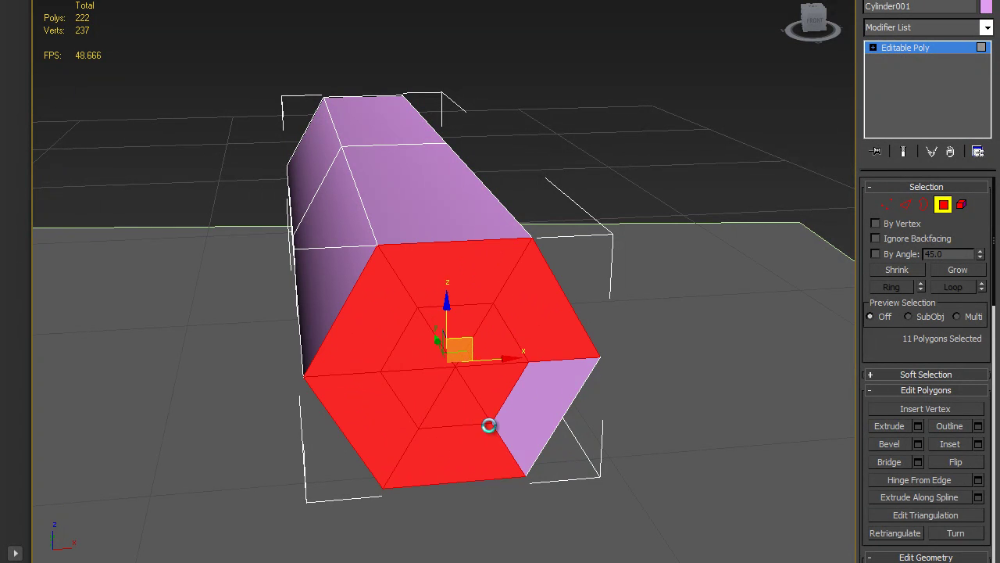
left_click(520, 410, "ctrl")
key("Delete")
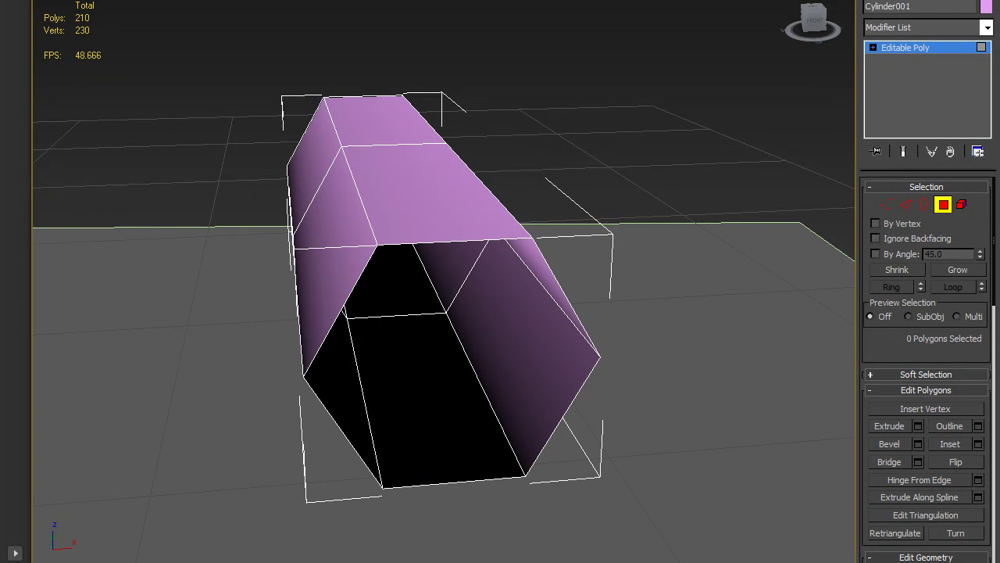
- Leave polygon editing, make the cylinder see-through, and move it along X and Y onto the sketched sword handle
middle_click_drag(520, 234, 707, 203, "alt")
left_click(906, 49)
left_click_drag(482, 472, 302, 478)
mouse_move(328, 354)
middle_mouse_down()
mouse_move(351, 336)
mouse_move(546, 285)
middle_mouse_up()
key("alt+x")
left_click_drag(535, 378, 329, 374)
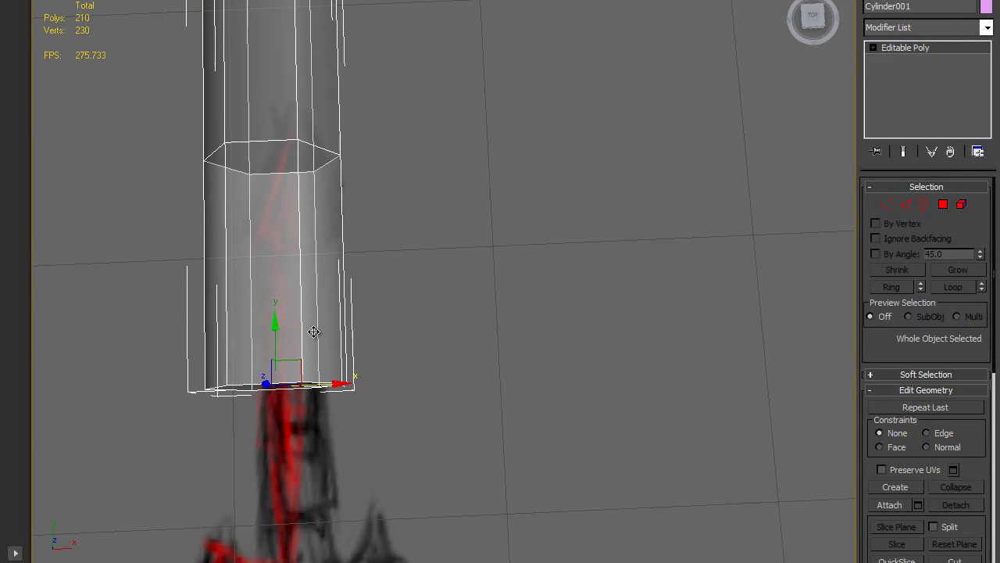
left_click_drag(276, 310, 284, 476)
- In the top view, scale and reposition the cylinder to match the sketched grip between the guard and the pommel
key("alt+w")
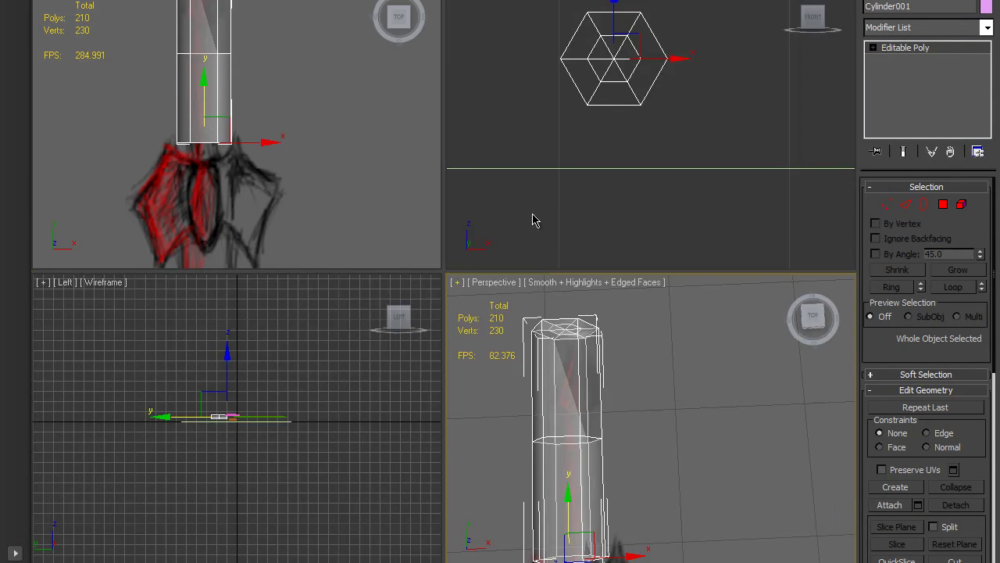
key("alt+w")
key("r")
left_click_drag(383, 285, 418, 343)
key("w")
left_click_drag(380, 252, 393, 339)
key("r")
left_click_drag(383, 271, 380, 252)
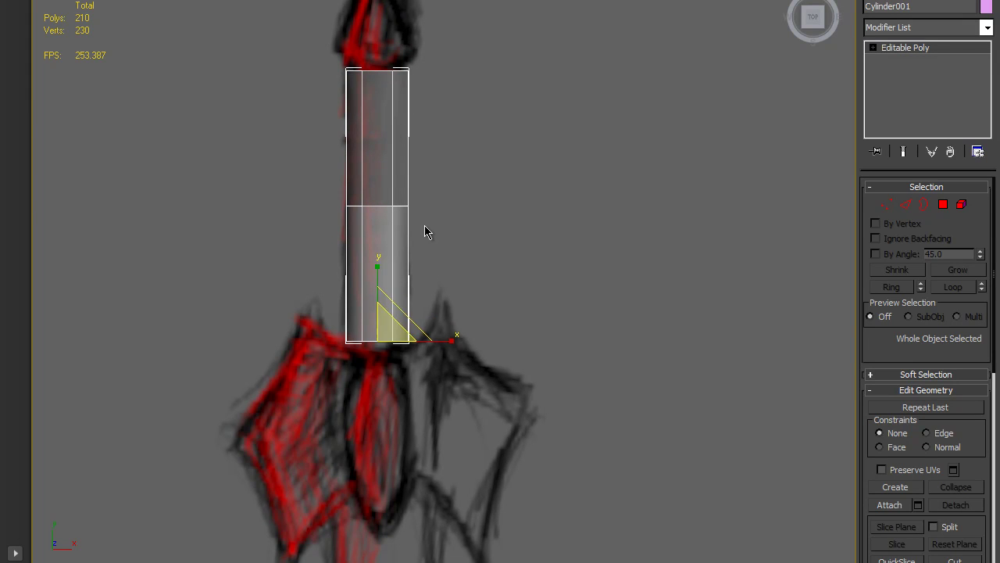
- Move the handle's middle vertex ring up near the pommel, narrow it and the lower end ring slightly, and leave vertex editing
key("1")
left_click_drag(461, 233, 461, 233)
key("w")
left_click_drag(380, 164, 390, 87)
key("r")
left_click_drag(395, 125, 399, 132)
key("w")
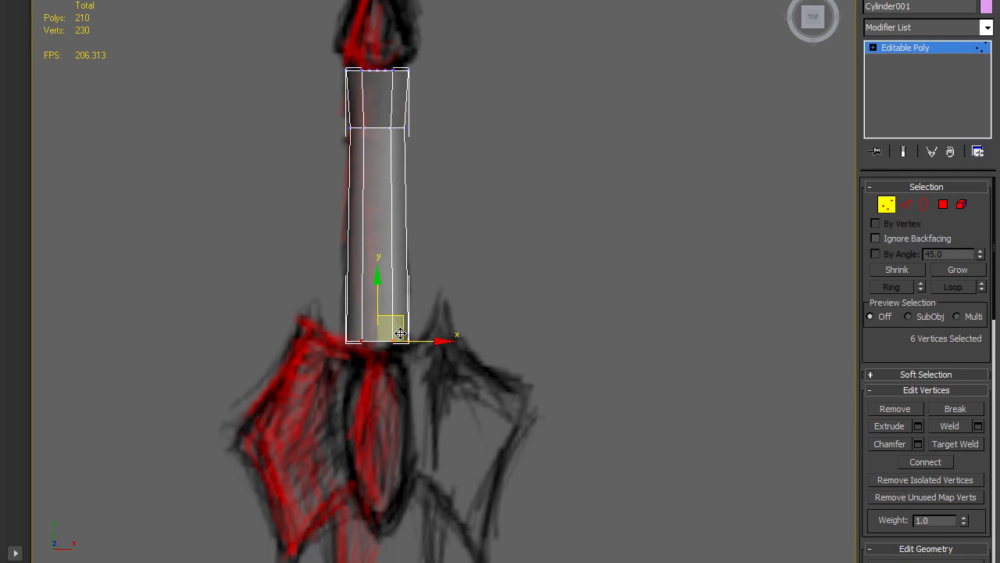
left_click_drag(400, 332, 406, 336)
left_click(464, 296)
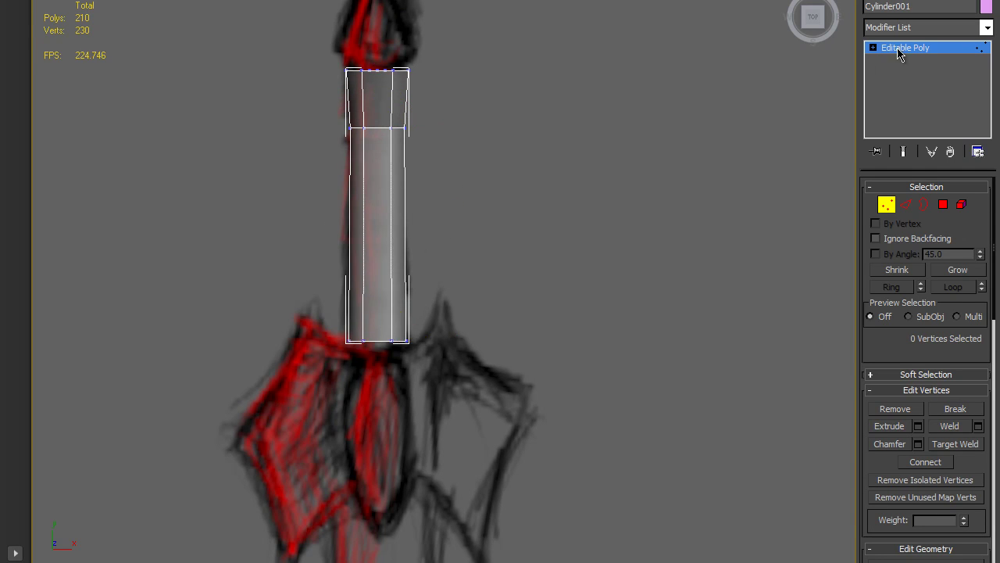
left_click(917, 51)
- Target-weld the inner ring vertices of the handle's closed cap to the cap's centre vertex
key("alt+w")
right_click(764, 317)
key("alt+w")
middle_click_drag(764, 318, 427, 297, "alt")
key("1")
scroll(438, 261, "up", 2)
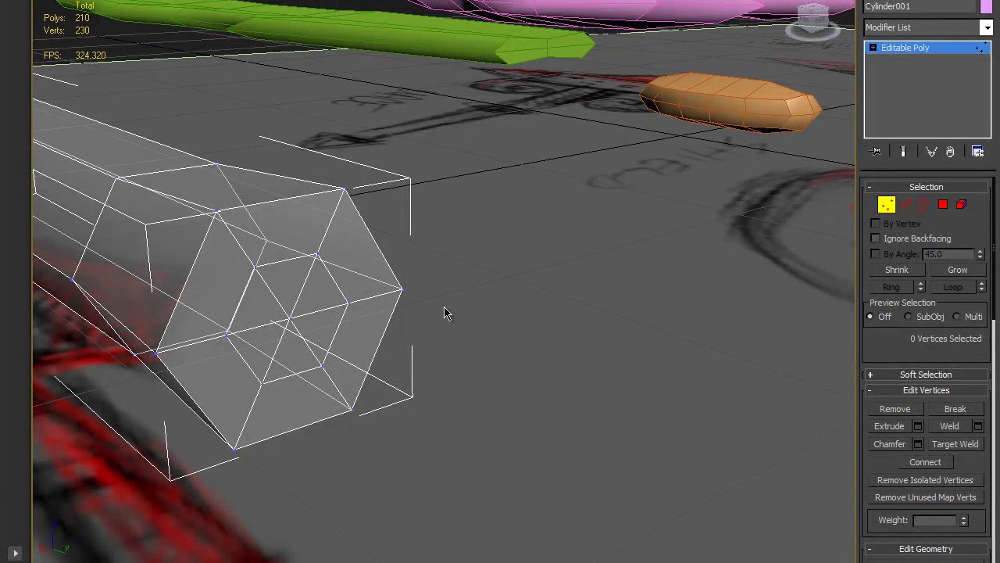
middle_click_drag(424, 311, 478, 309, "alt")
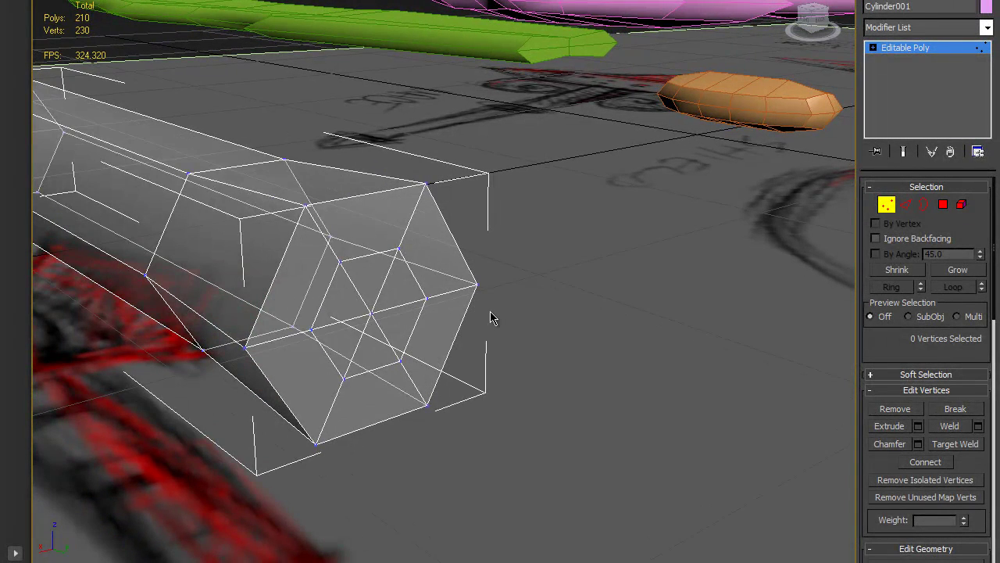
left_click(977, 447)
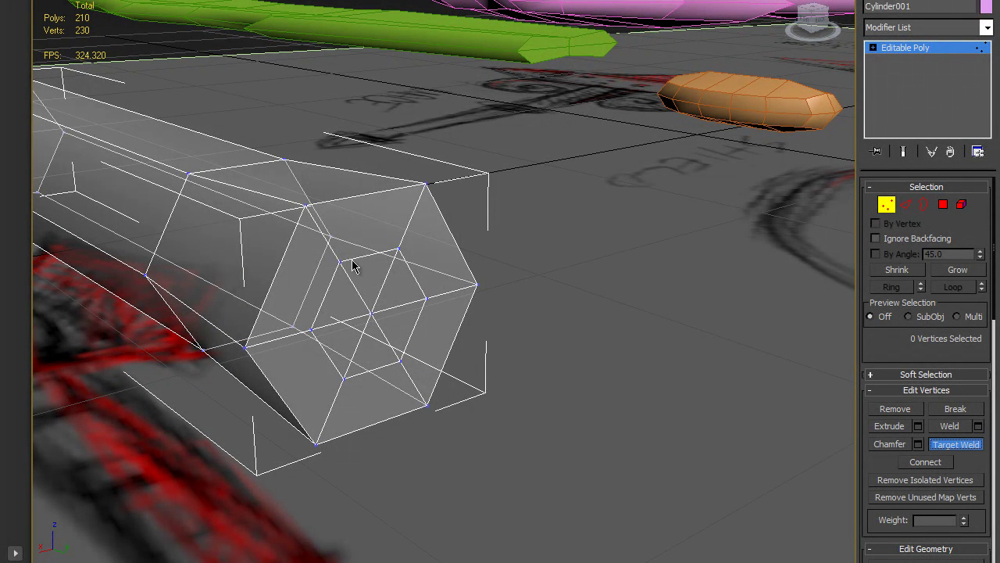
left_click(374, 310)
left_click(401, 248)
left_click(374, 310)
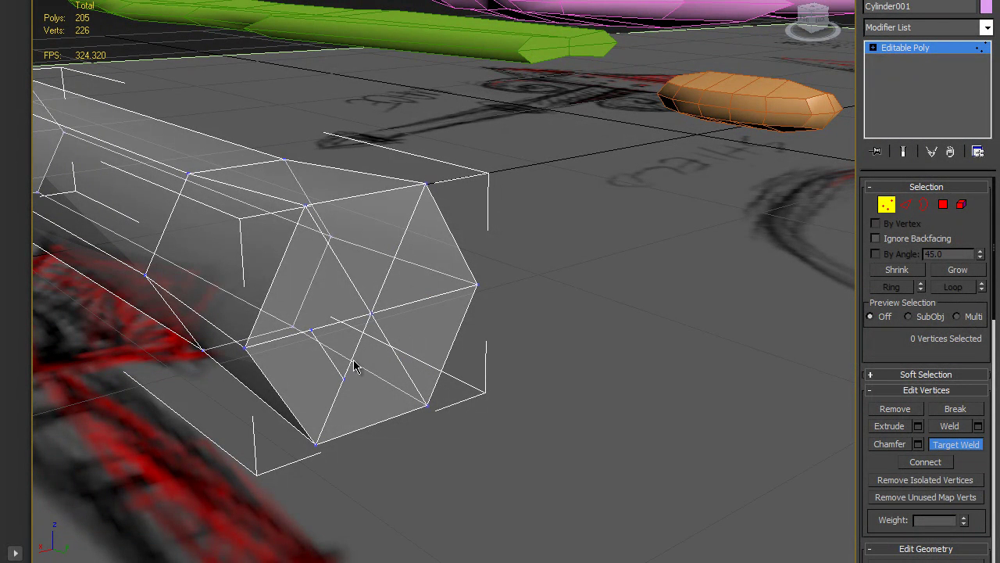
left_click(372, 311)
left_click(925, 51)
- Pull the cap's centre vertex outward along Y to form a pointed pommel
key("1")
left_click(371, 315)
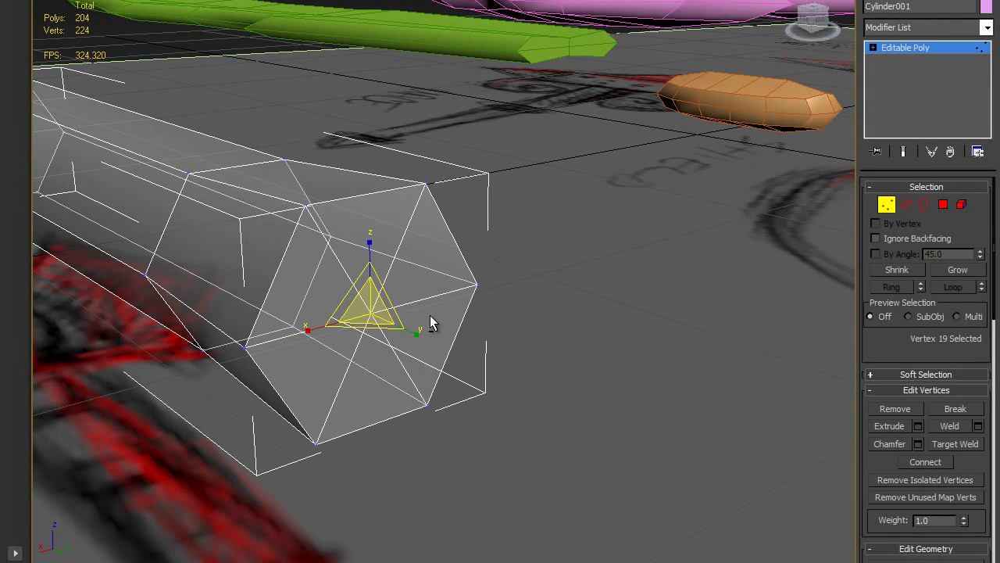
middle_click_drag(428, 319, 521, 326, "alt")
left_click_drag(430, 315, 707, 315)
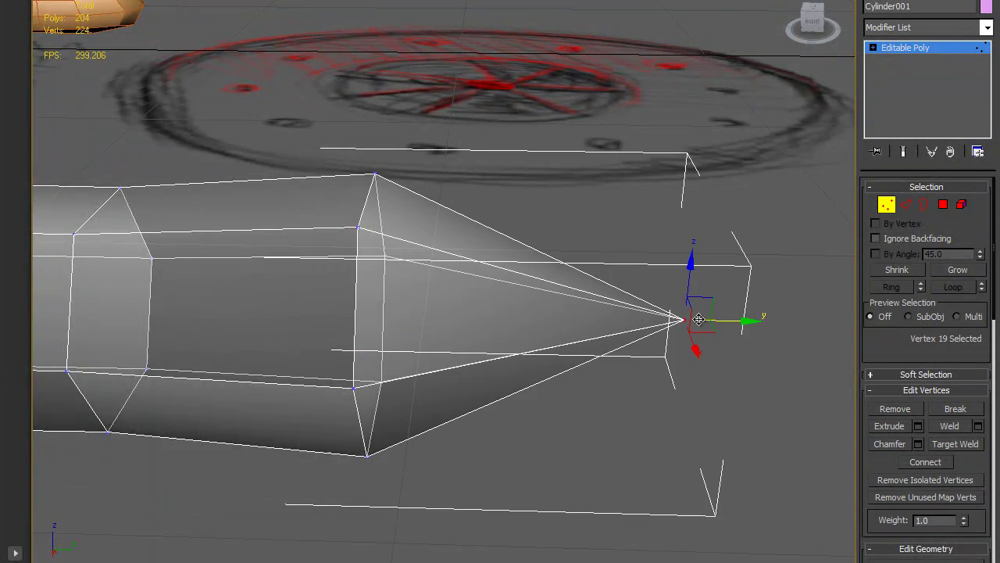
- In the top view, move the pommel's base ring and the neck ring up to the sketch, and scale the base ring wider
key("alt+w")
right_click(319, 152)
key("alt+w")
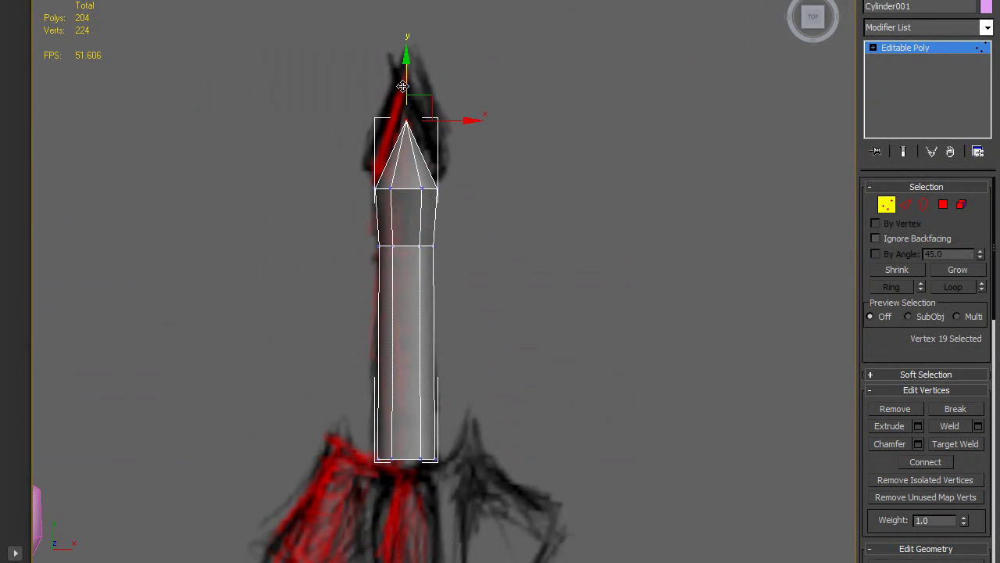
left_click_drag(400, 193, 452, 196)
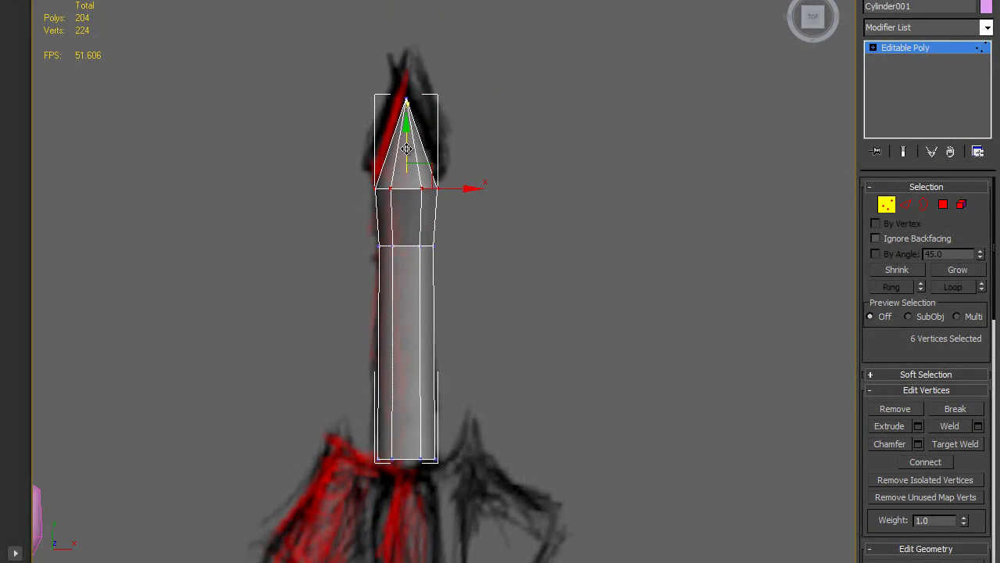
left_click_drag(405, 147, 404, 132)
left_click_drag(364, 224, 456, 250)
left_click_drag(403, 211, 352, 149)
key("r")
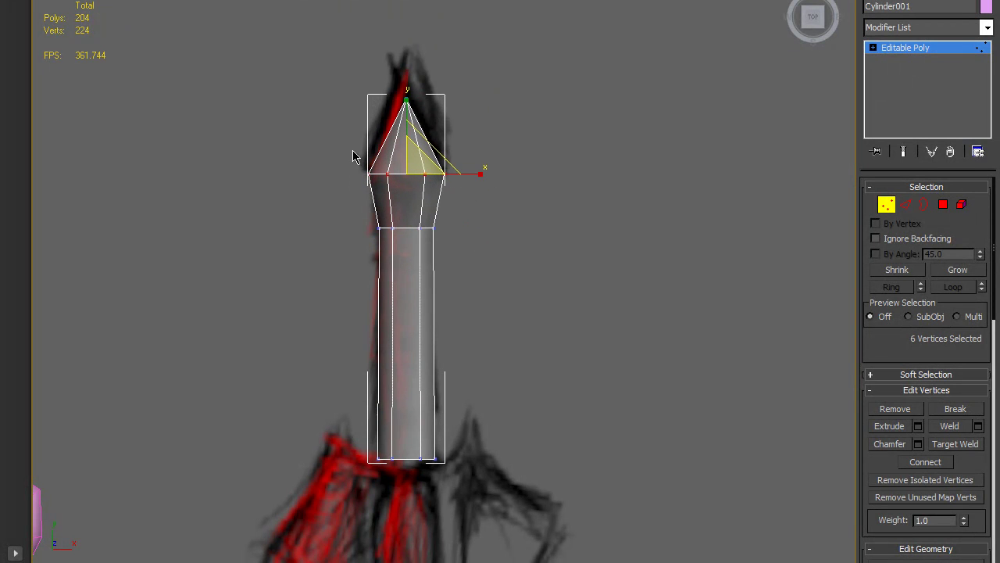
- Move the pommel's tip vertex up along Y to the end of the sketched pommel, and leave vertex editing
middle_click_drag(421, 123, 423, 160)
left_click_drag(369, 112, 462, 149)
key("w")
left_click_drag(408, 102, 409, 61)
left_click(916, 52)
- Unfreeze all objects and delete the reference sketch plane, working in the perspective view
key("alt+w")
right_click(708, 355)
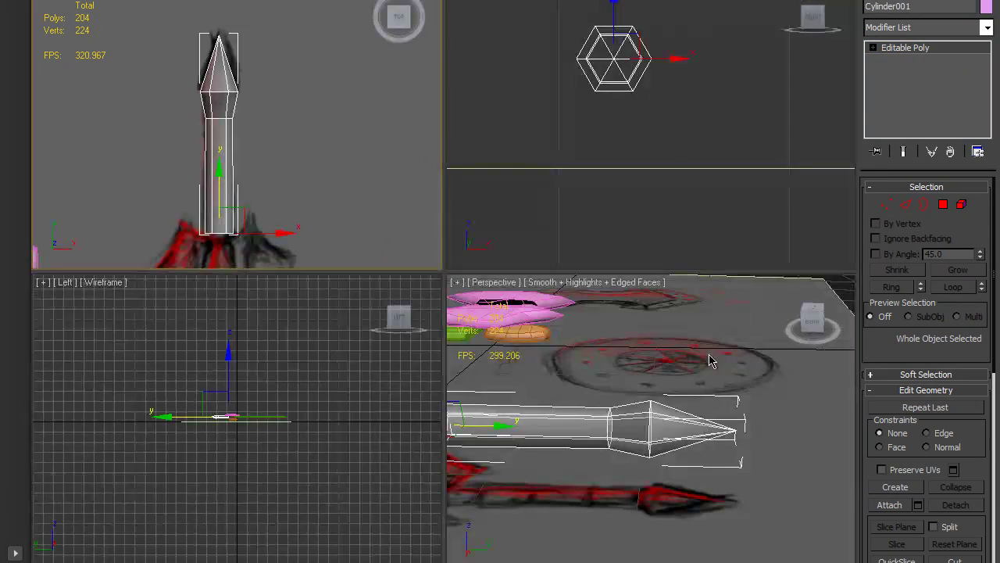
key("alt+w")
mouse_move(684, 374)
middle_mouse_down("alt")
mouse_move(527, 333)
mouse_move(497, 360)
mouse_move(624, 349)
middle_mouse_up("alt")
scroll(625, 351, "down", 8)
left_click(666, 371)
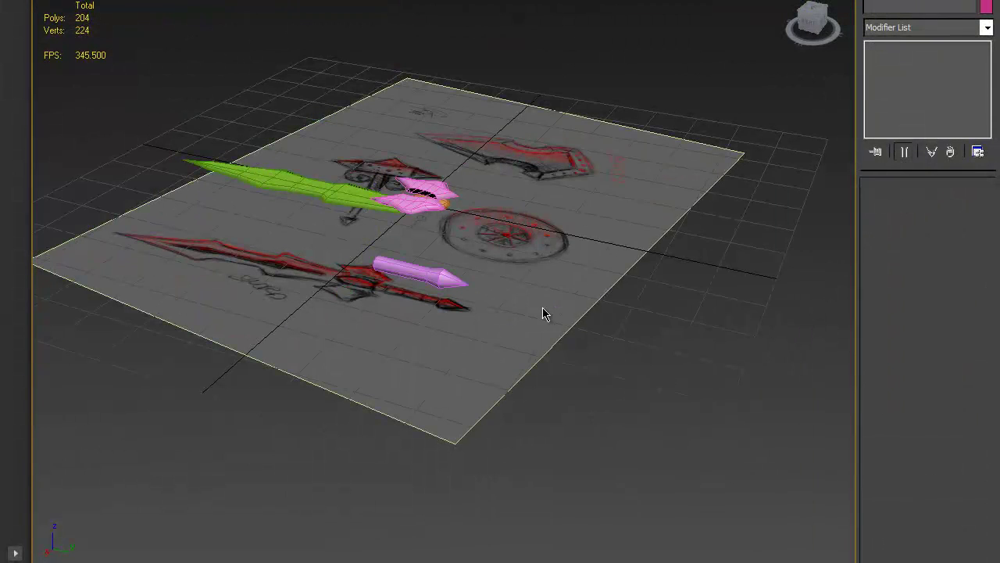
right_click(539, 305)
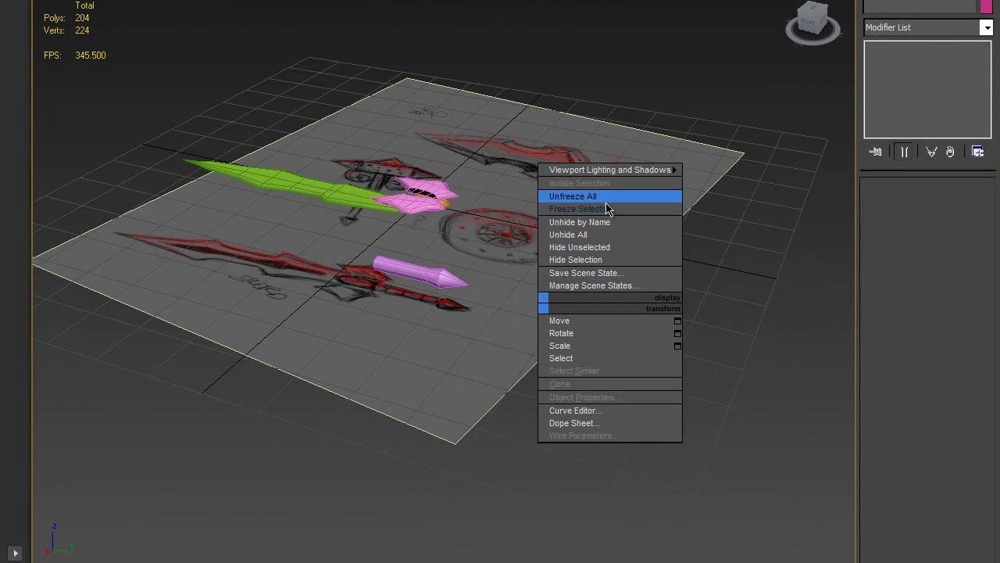
left_click(605, 209)
left_click(588, 252)
key("Delete")
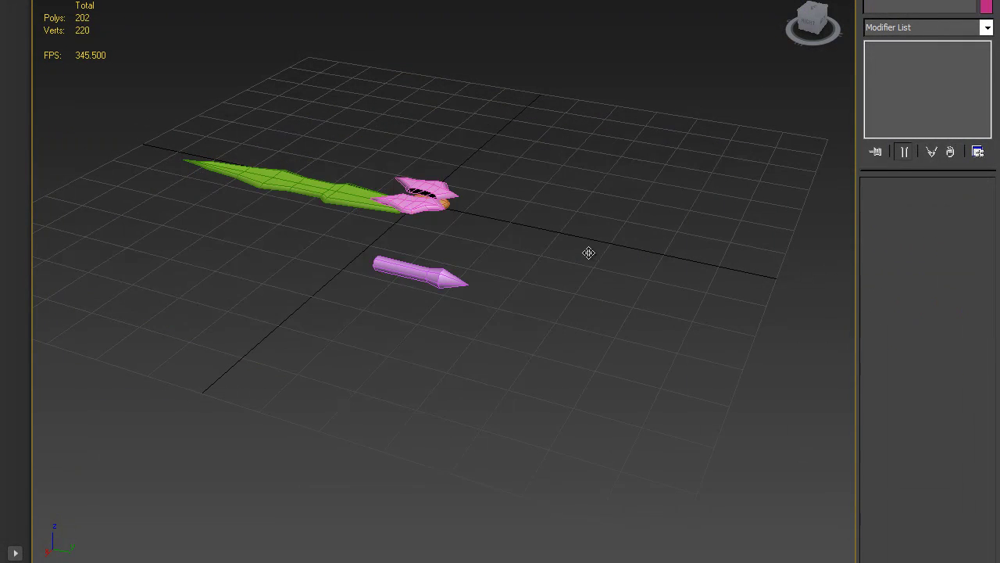
- In the front view, move the guard down and along X to centre it on the blade
middle_click_drag(562, 221, 670, 256, "alt")
left_click(341, 339)
middle_click_drag(443, 338, 446, 301, "alt")
key("alt+w")
right_click(636, 148)
key("alt+w")
scroll(637, 146, "down", 4)
scroll(512, 237, "up", 2)
scroll(525, 275, "up", 1)
middle_click_drag(364, 247, 562, 288)
scroll(562, 294, "up", 2)
left_click(450, 261)
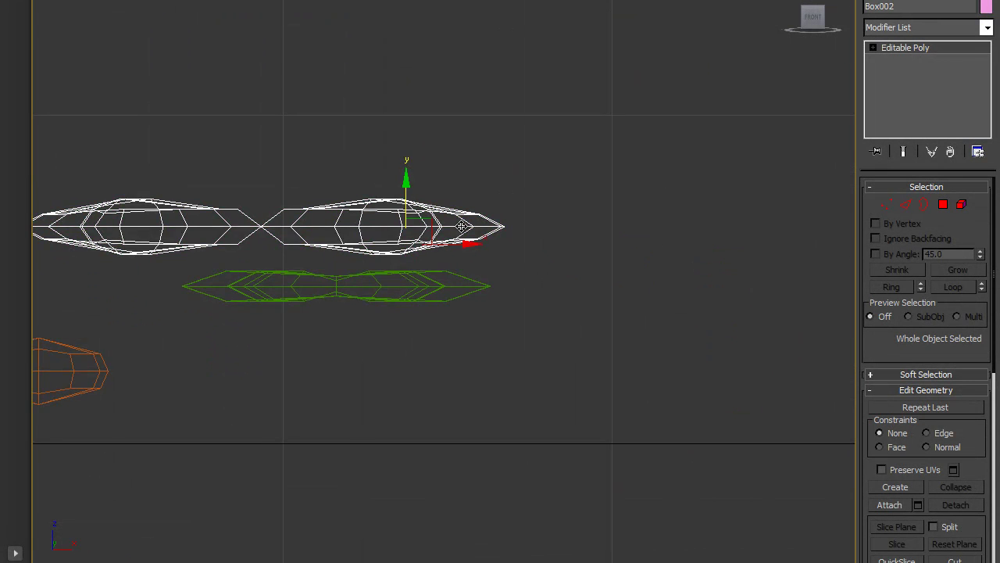
left_click_drag(408, 189, 414, 250)
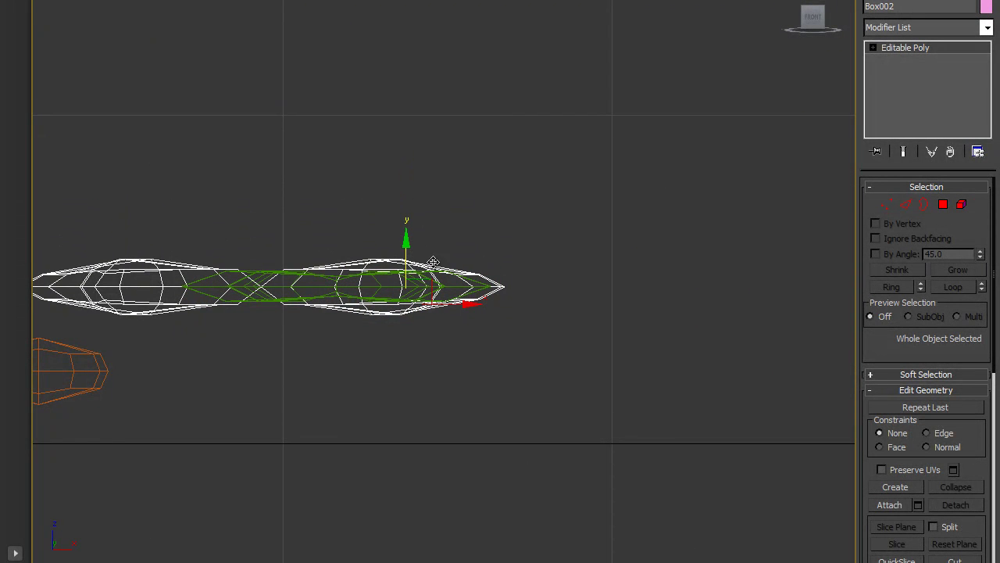
left_click_drag(467, 304, 543, 304)
- Move the oval gem up and along X to centre it on the guard and blade
key("f")
left_click(269, 317)
left_click_drag(243, 285, 247, 243)
scroll(247, 243, "up", 5)
middle_click_drag(247, 243, 533, 293)
left_click_drag(232, 299, 231, 297)
left_click_drag(289, 353, 691, 358)
middle_click_drag(692, 358, 542, 344)
left_click_drag(529, 341, 551, 342)
- Move the handle along X in the front view to centre it on the blade, guard and gem
scroll(618, 321, "down", 3)
left_click(830, 283)
middle_click_drag(817, 280, 718, 291)
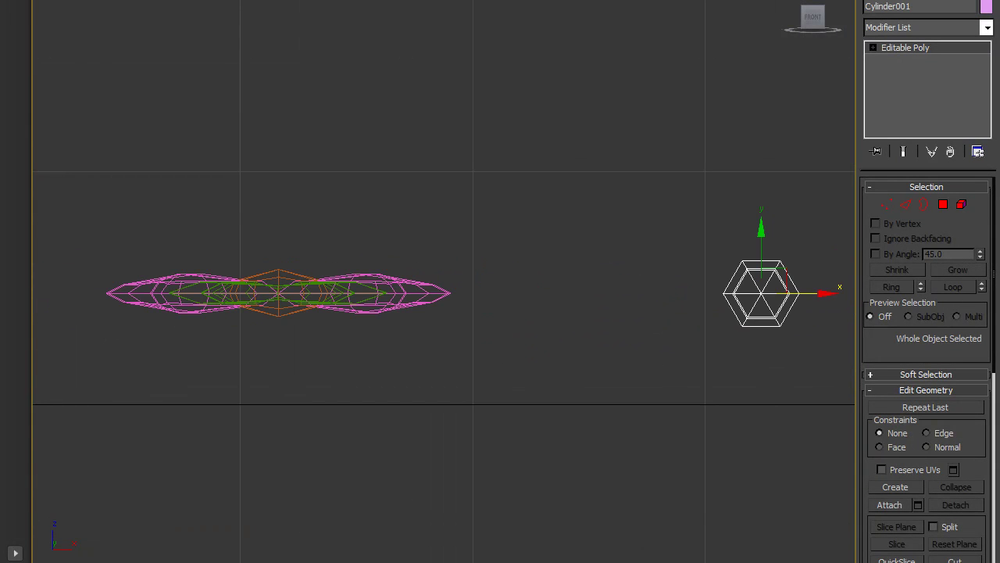
left_click_drag(828, 293, 347, 296)
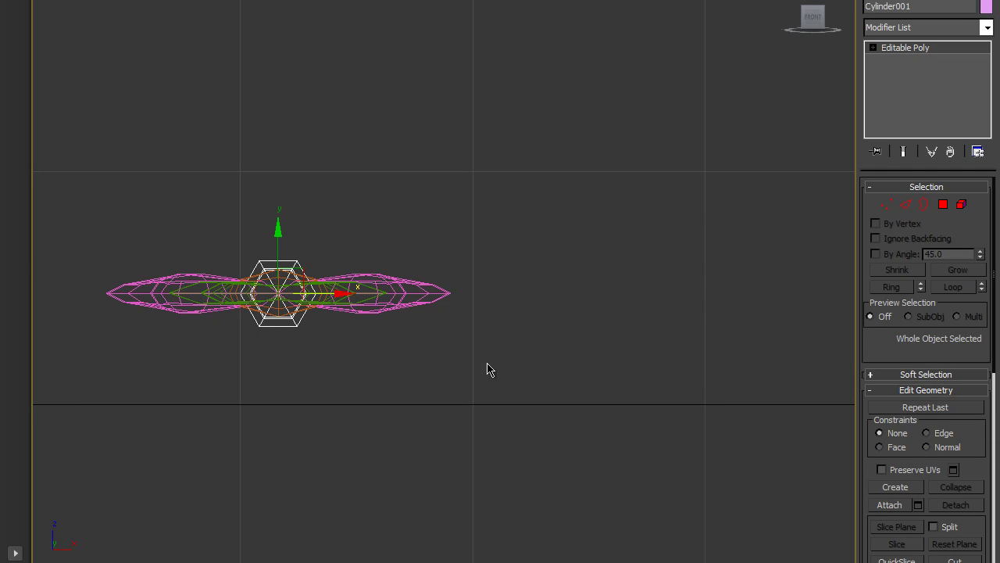
- In the perspective view, select the oval gem between the guard and the blade and adjust its scale
key("alt+w")
right_click(588, 426)
key("alt+w")
middle_click_drag(558, 358, 655, 383, "alt")
scroll(654, 381, "up", 4)
left_click(651, 378)
middle_click_drag(605, 414, 422, 407)
middle_click_drag(475, 356, 522, 353, "alt")
left_click(583, 276)
left_click_drag(514, 295, 532, 290)
middle_click_drag(481, 336, 525, 324, "alt")
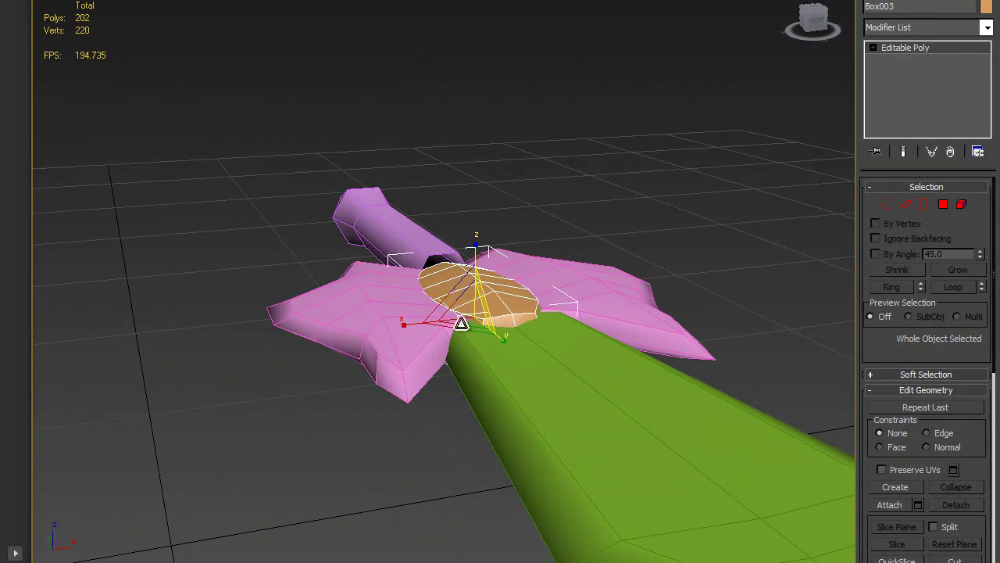
- Enlarge the oval gem slightly with uniform scaling and thicken it along Z against the guard
left_click(603, 301)
left_click(500, 300)
mouse_move(499, 300)
middle_mouse_down("alt")
mouse_move(501, 265)
mouse_move(497, 313)
middle_mouse_up("alt")
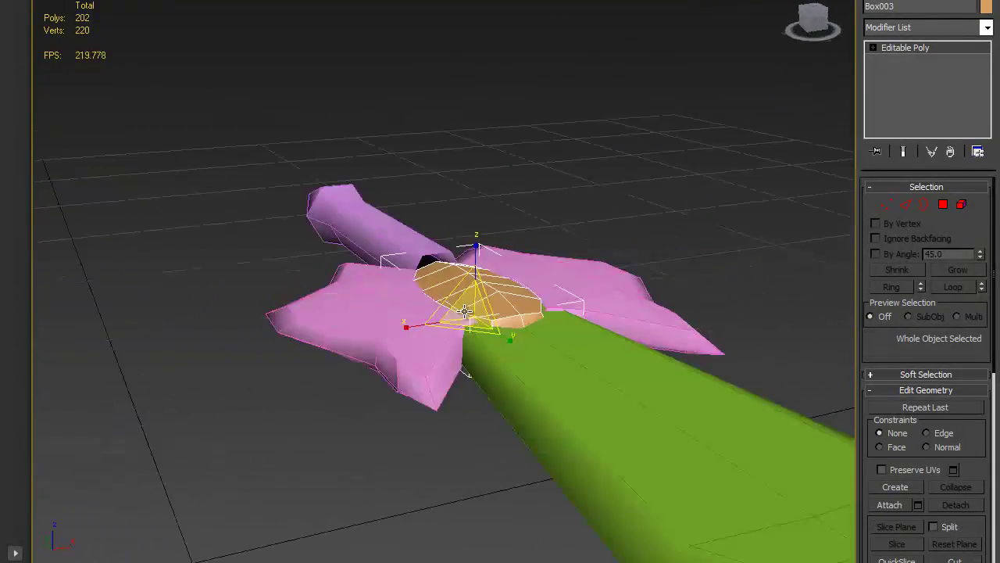
scroll(497, 312, "up", 4)
left_click_drag(488, 363, 498, 347)
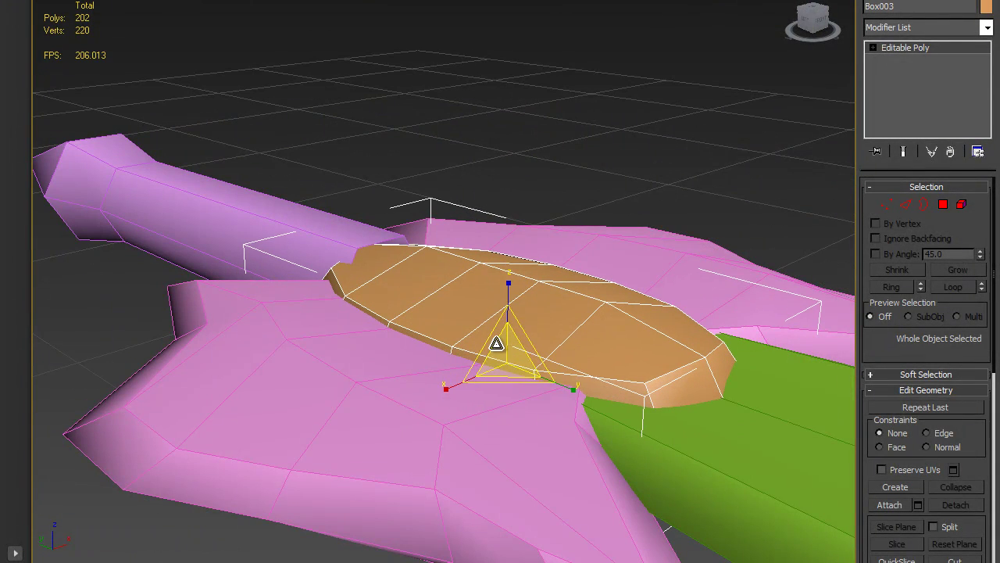
left_click_drag(508, 307, 506, 297)
middle_click_drag(502, 340, 346, 431, "alt")
- Select the six vertices at the handle's guard end and scale them down along Z to slim that end
left_click(628, 464)
middle_click_drag(627, 465, 468, 331)
middle_click_drag(411, 363, 341, 353, "alt")
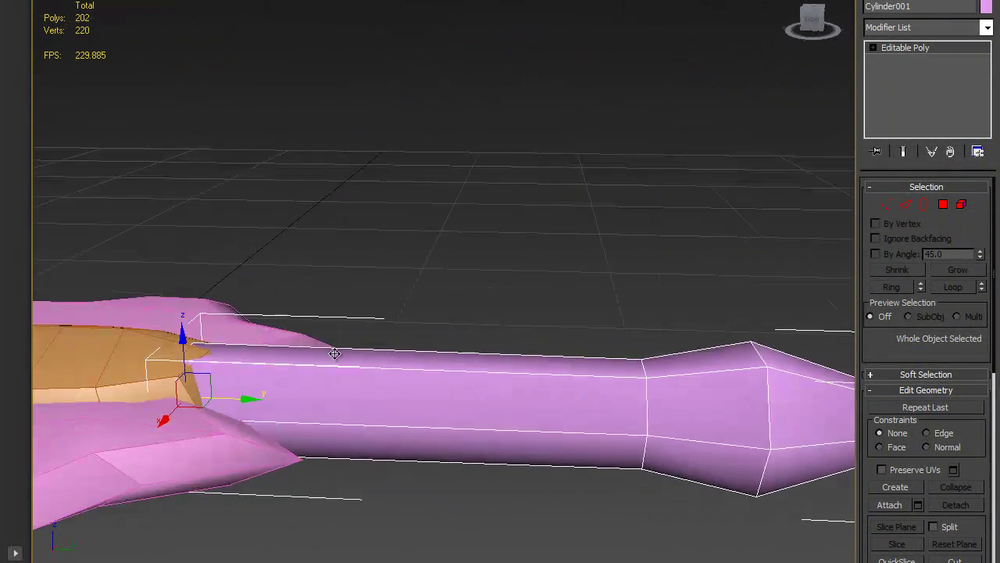
middle_click_drag(250, 399, 221, 313, "alt")
key("1")
left_click_drag(372, 531, 374, 533)
middle_click_drag(373, 533, 304, 449, "alt")
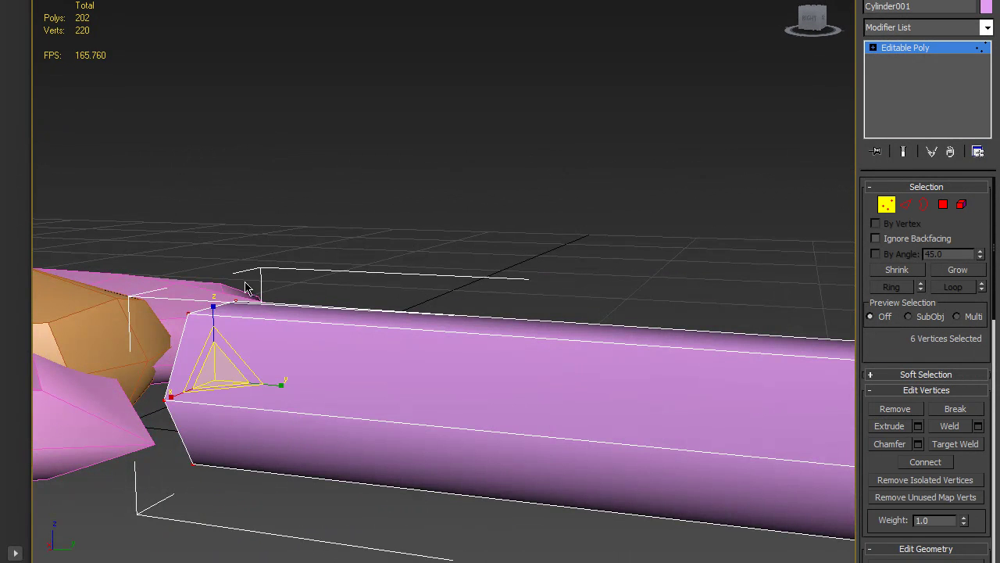
left_click_drag(214, 311, 214, 330)
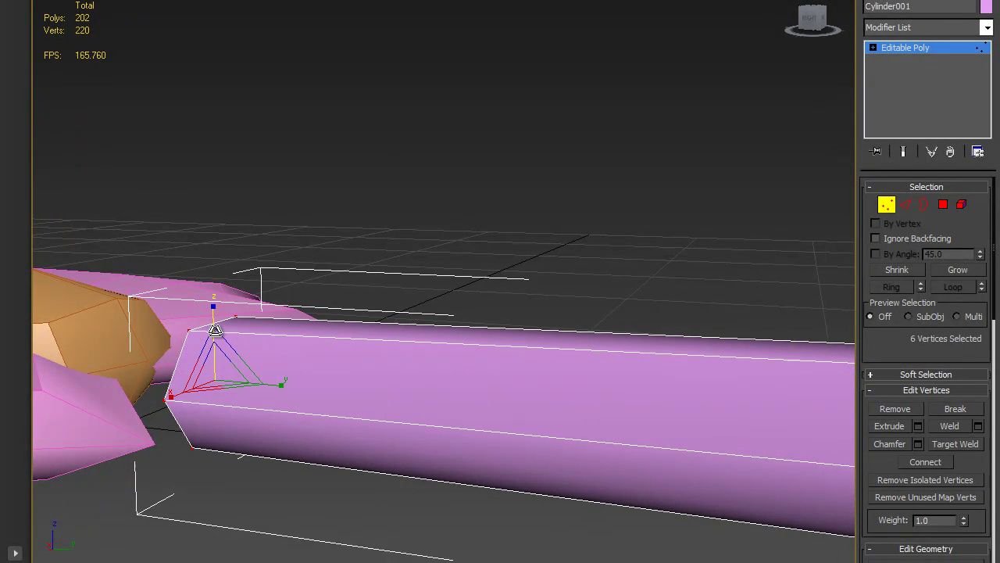
middle_click_drag(278, 346, 401, 256, "alt")
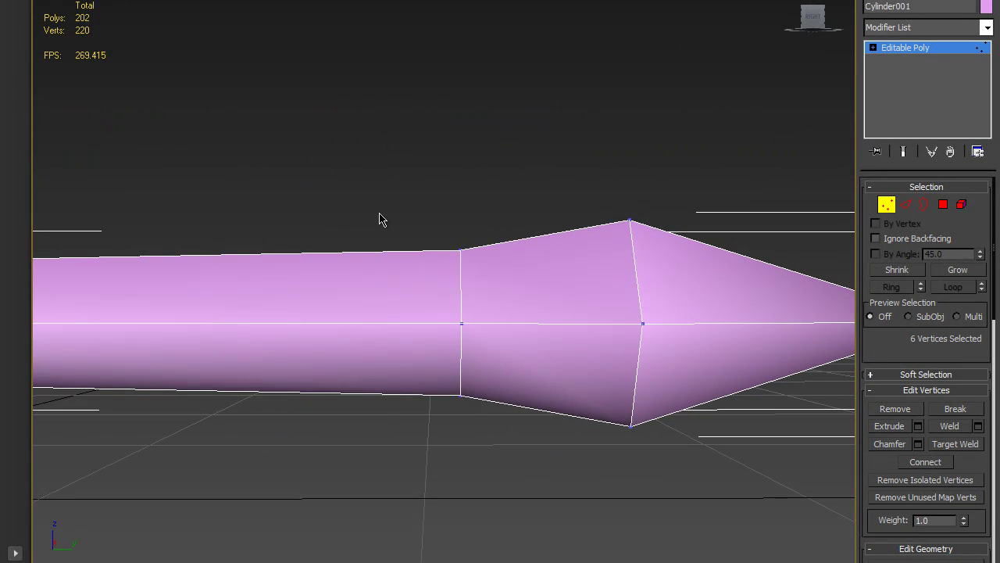
- Scale down the handle's vertex ring just before the pommel along Z, and finish vertex editing
left_click_drag(459, 383, 461, 376)
left_click(930, 49)
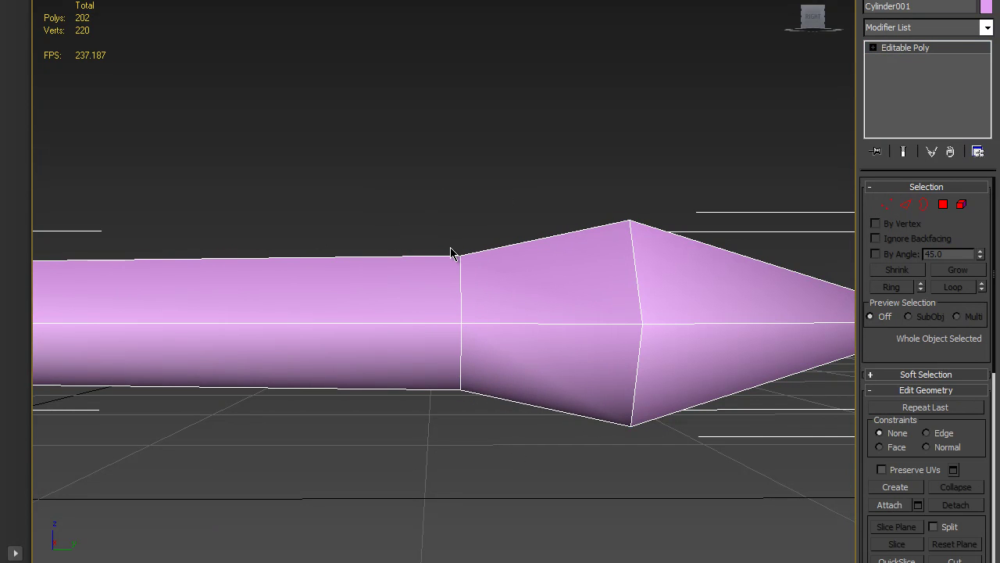
scroll(438, 273, "down", 5)
- Slide the whole handle along its length into the guard, and leave all sword parts deselected
middle_click_drag(438, 273, 408, 356, "alt")
left_click_drag(371, 321, 325, 321)
left_click(404, 244)
middle_click_drag(472, 344, 510, 380, "alt")
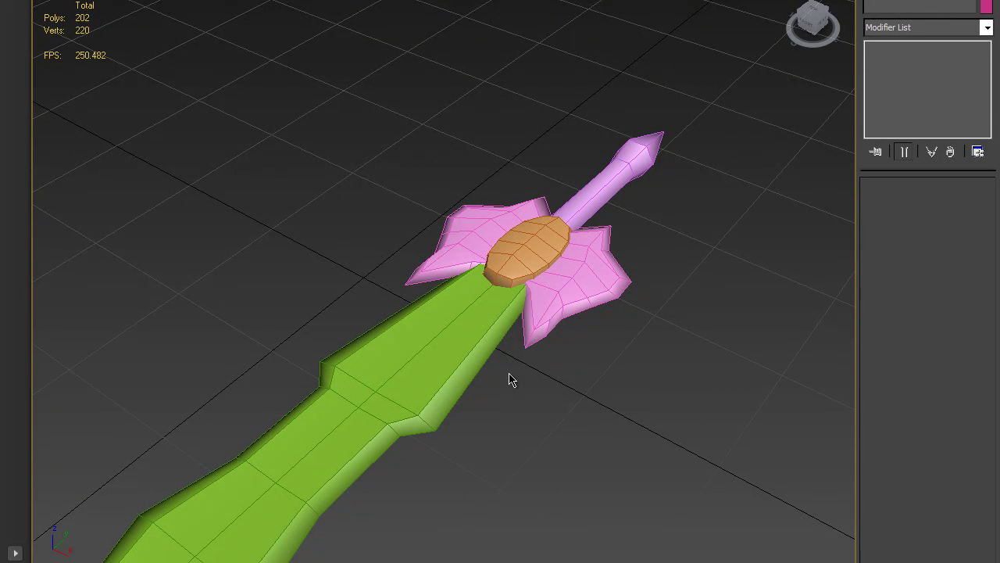
middle_click_drag(510, 374, 541, 336)
left_click_drag(658, 414, 348, 166)
left_click(348, 166)
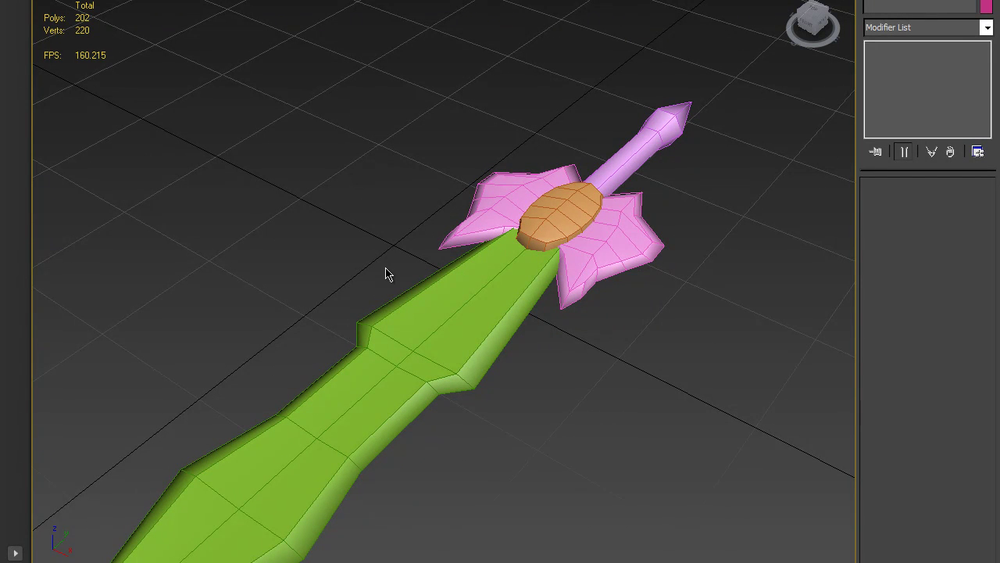